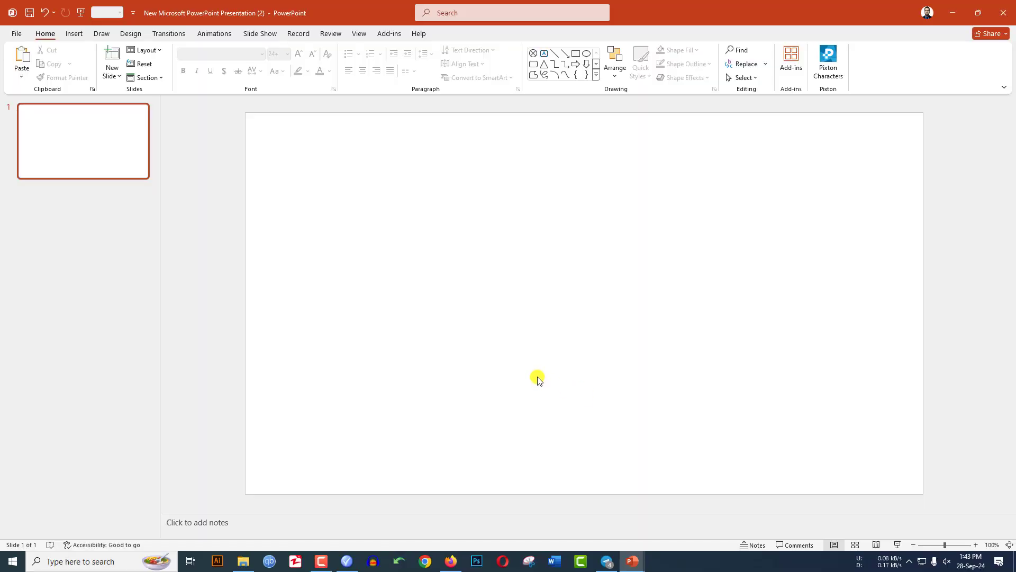
- Insert the landscape photo i from this computer onto the blank slide
click(74, 34)
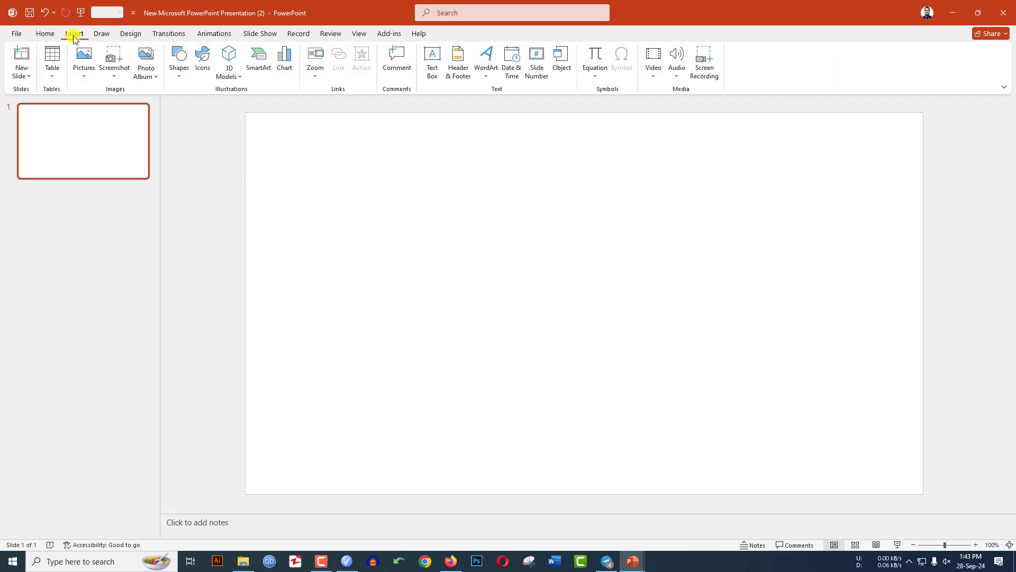
click(83, 59)
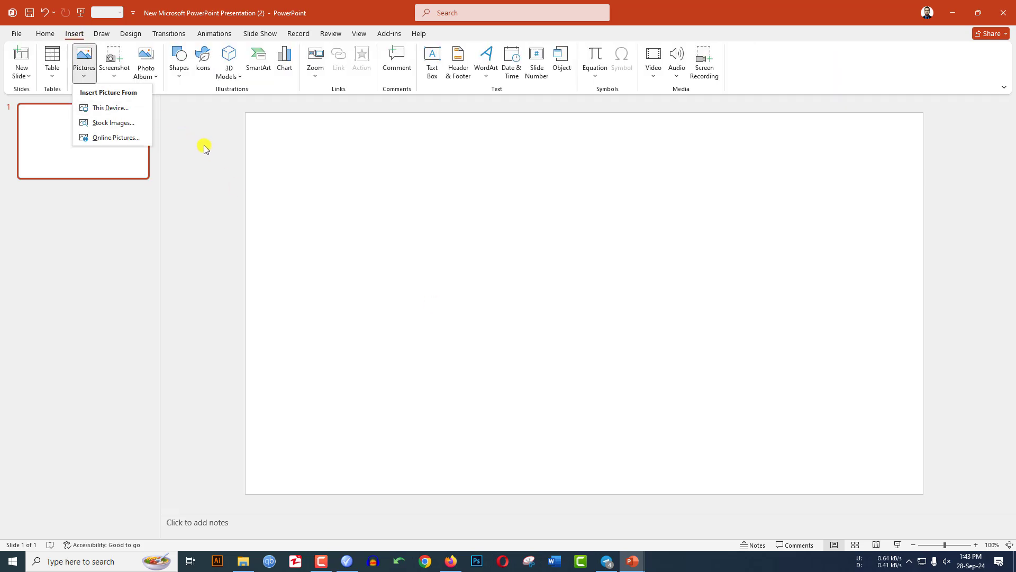
click(110, 109)
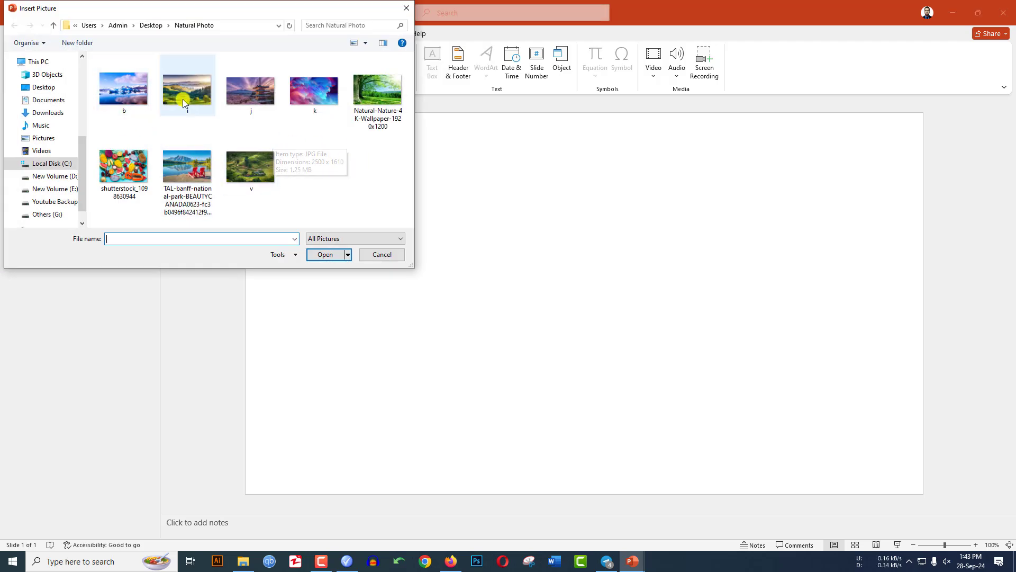
click(190, 96)
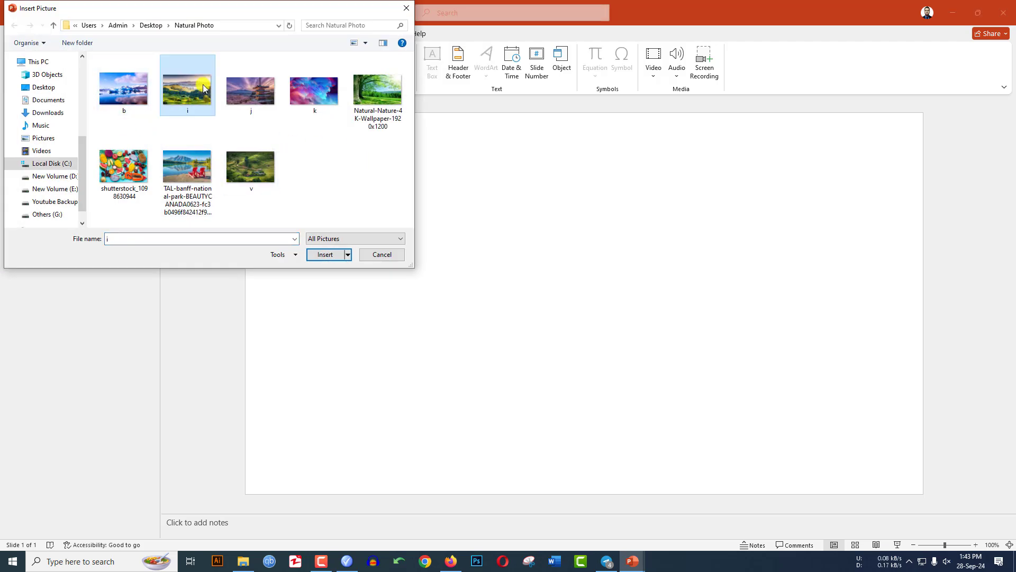
click(325, 254)
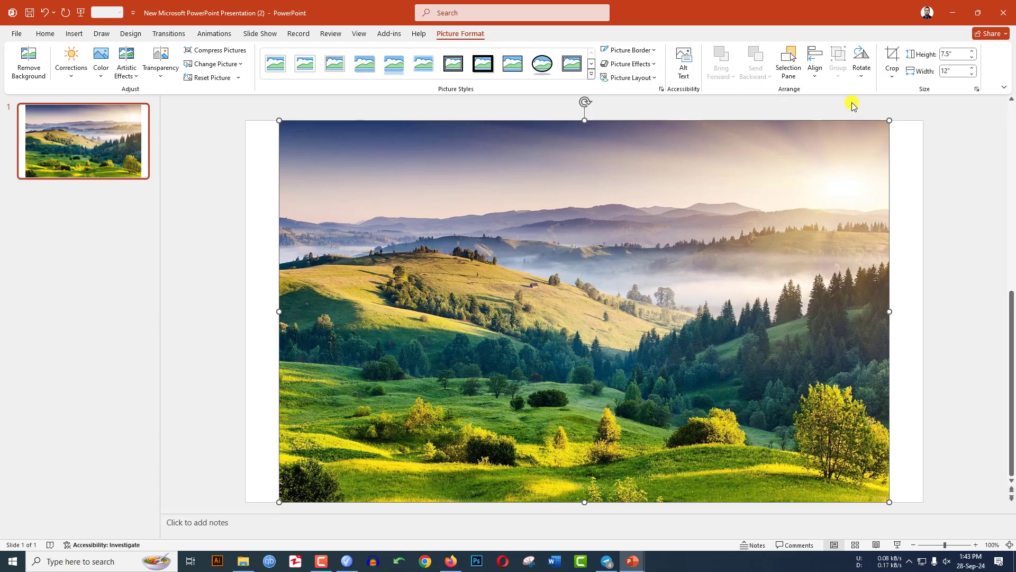
- Crop the photo to a 16:9 aspect ratio, 12 by 6.75 inches
click(892, 78)
mouse_move(921, 121)
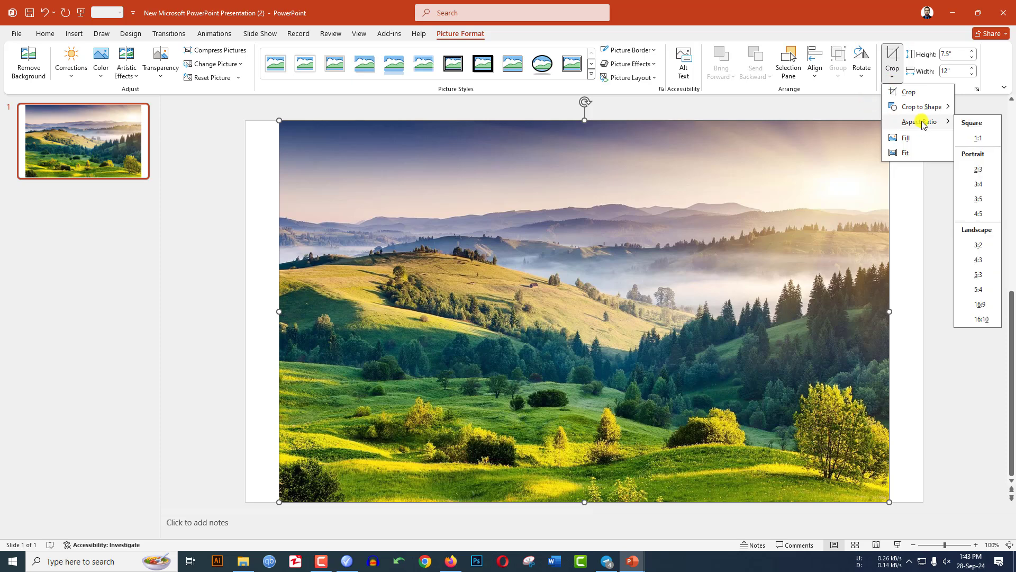
click(980, 305)
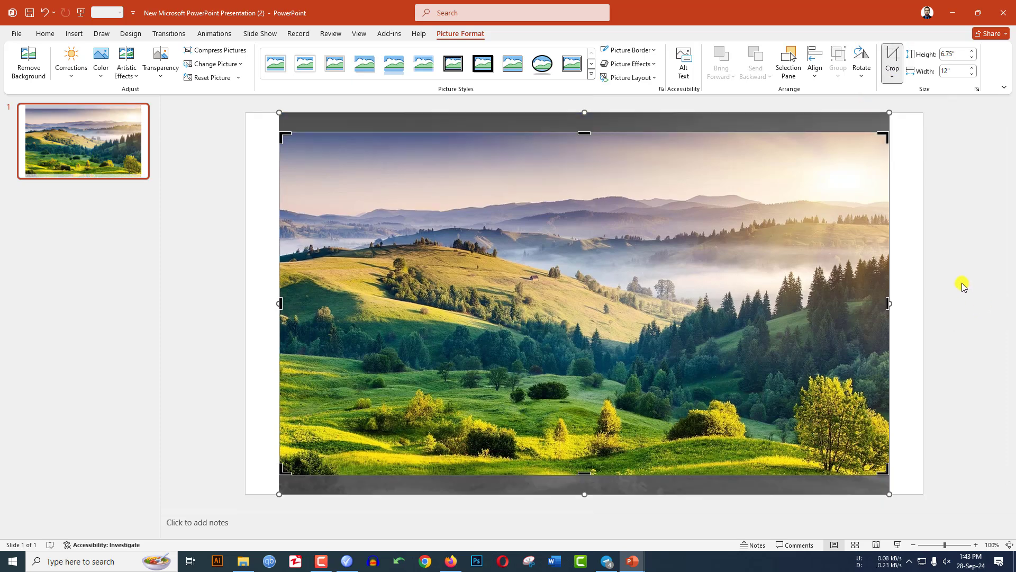
click(910, 258)
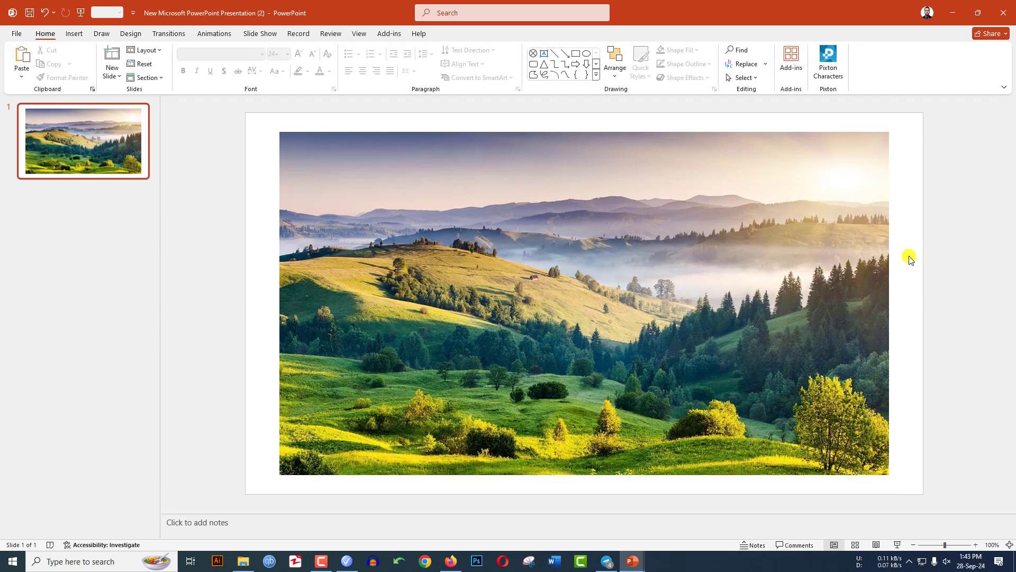
click(628, 245)
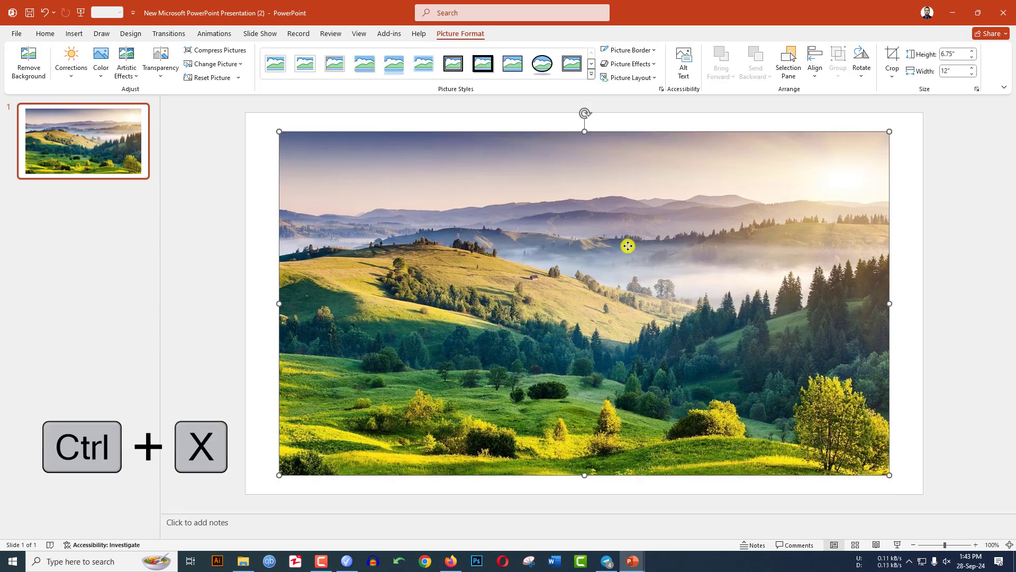
- Cut the photo and use it from the clipboard as the slide's picture fill background
key(ctrl+x)
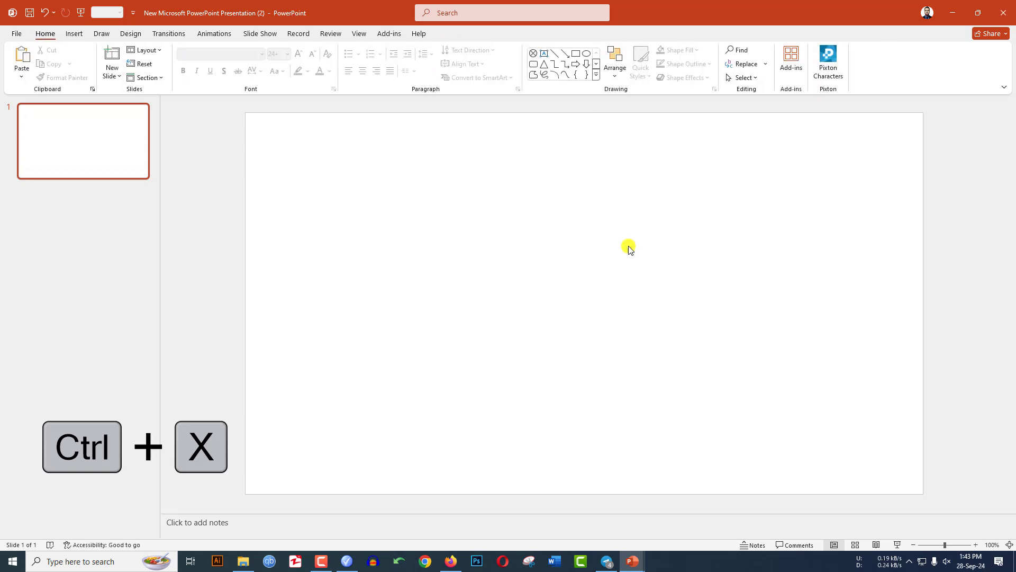
click(131, 34)
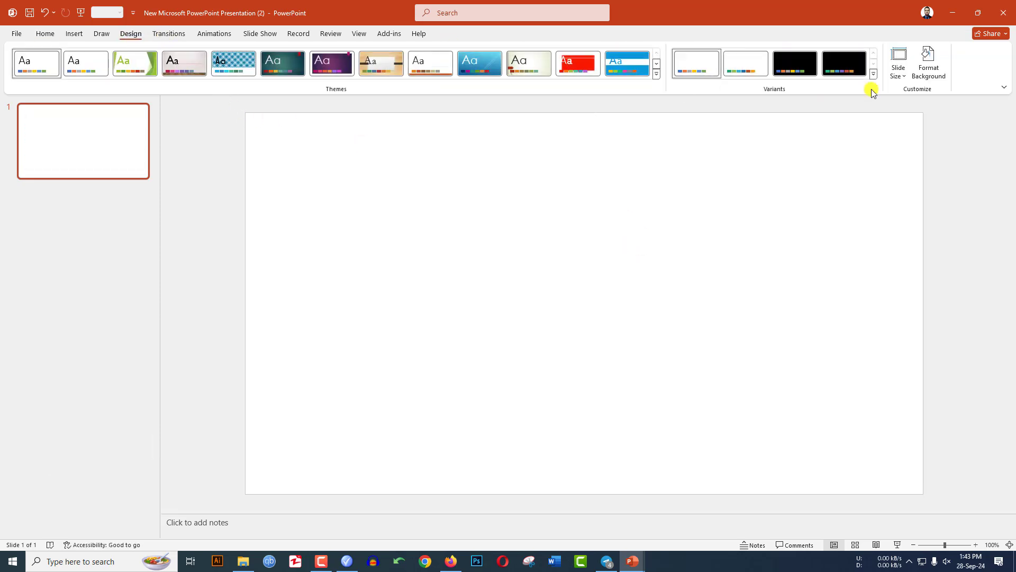
click(928, 62)
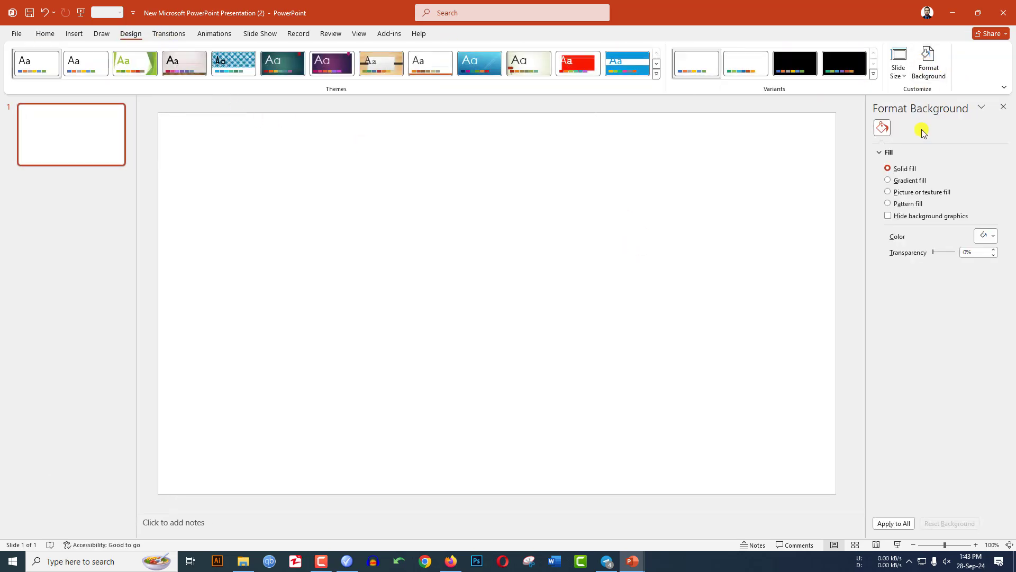
click(913, 193)
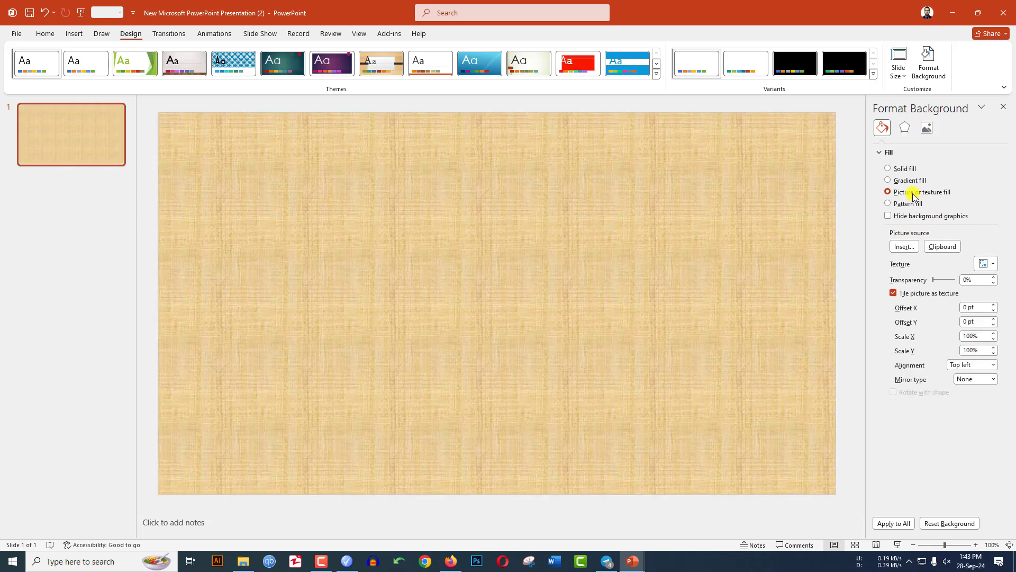
click(944, 247)
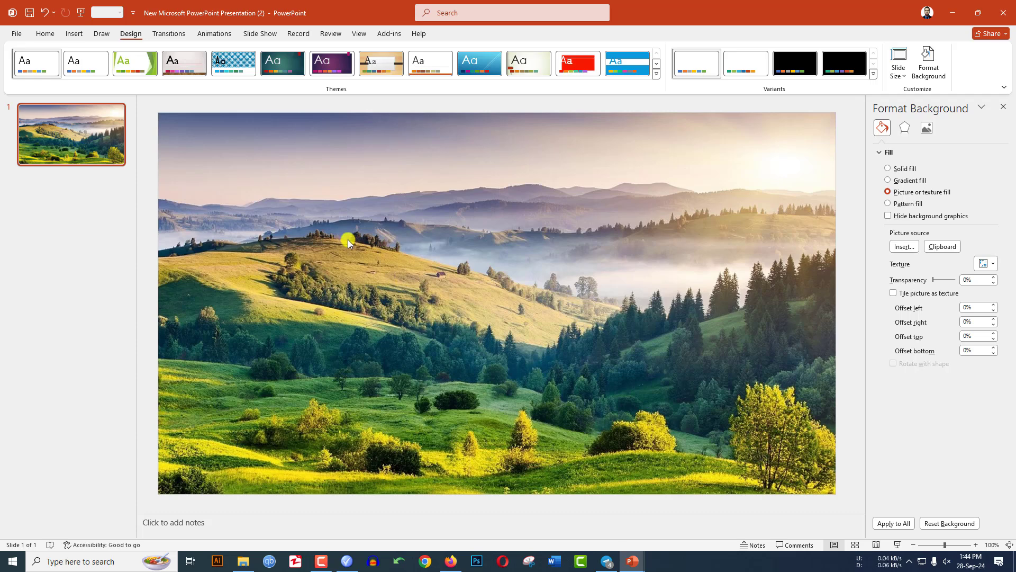
click(74, 38)
- Draw a rectangle covering the whole slide, with no outline
click(182, 79)
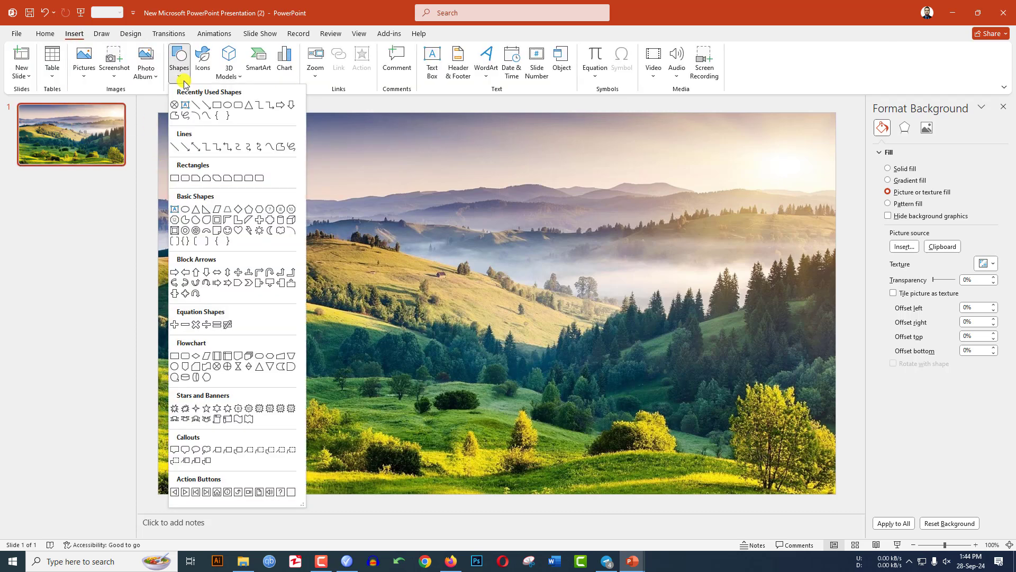
click(217, 106)
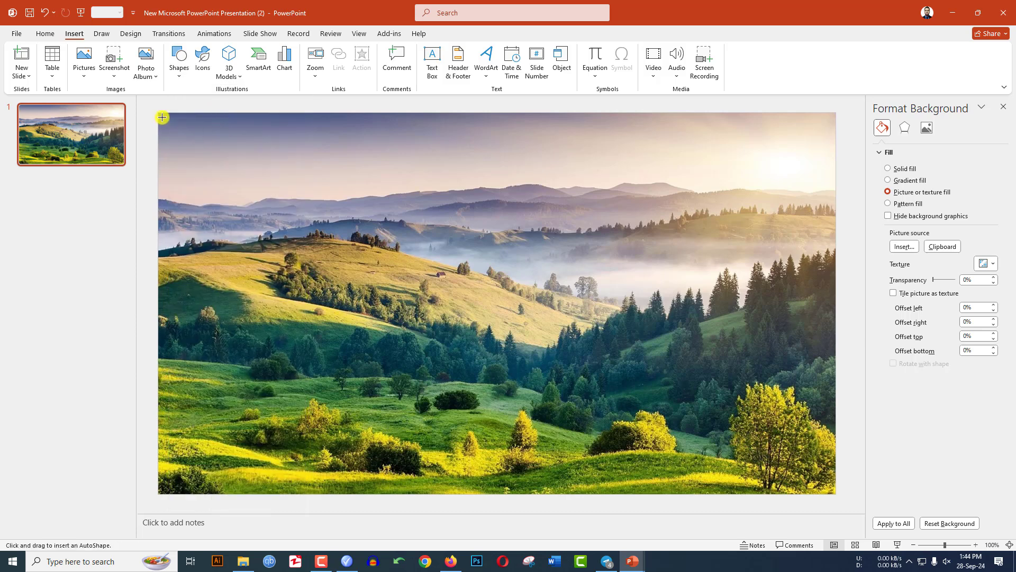
drag(159, 112, 834, 498)
click(414, 65)
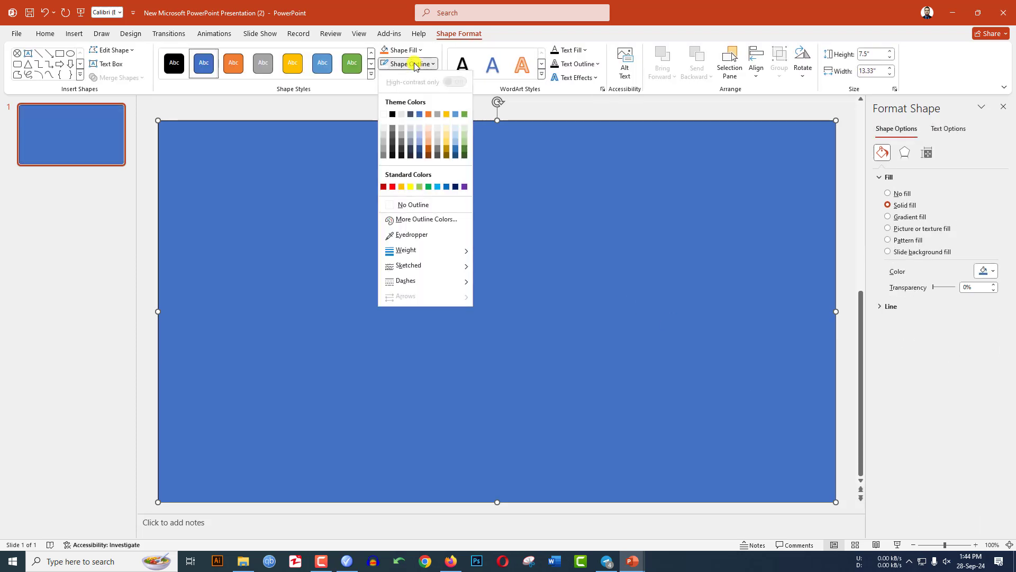
click(423, 204)
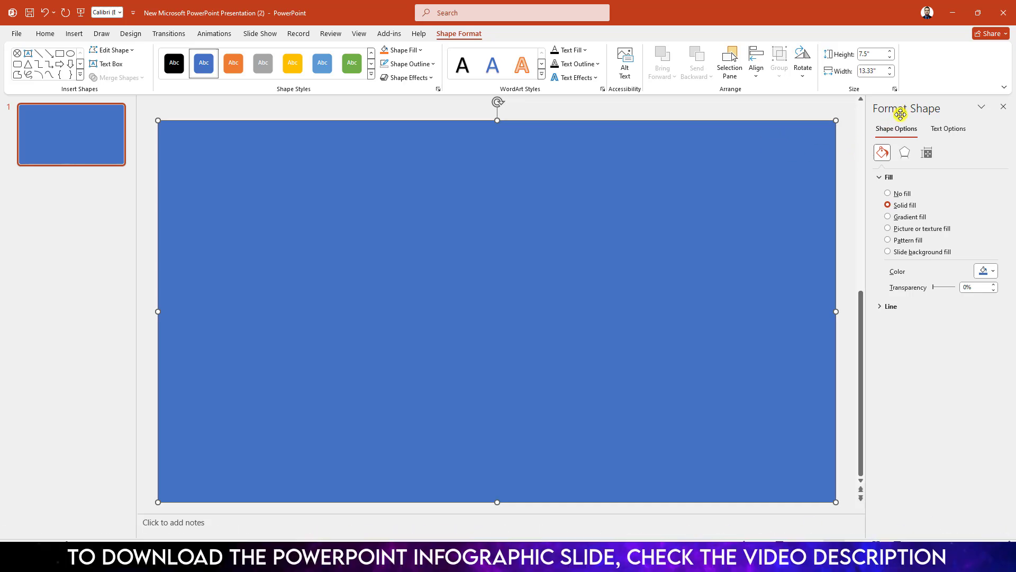
- Give the rectangle a gradient fill reduced to two stops, both coloured white
click(888, 217)
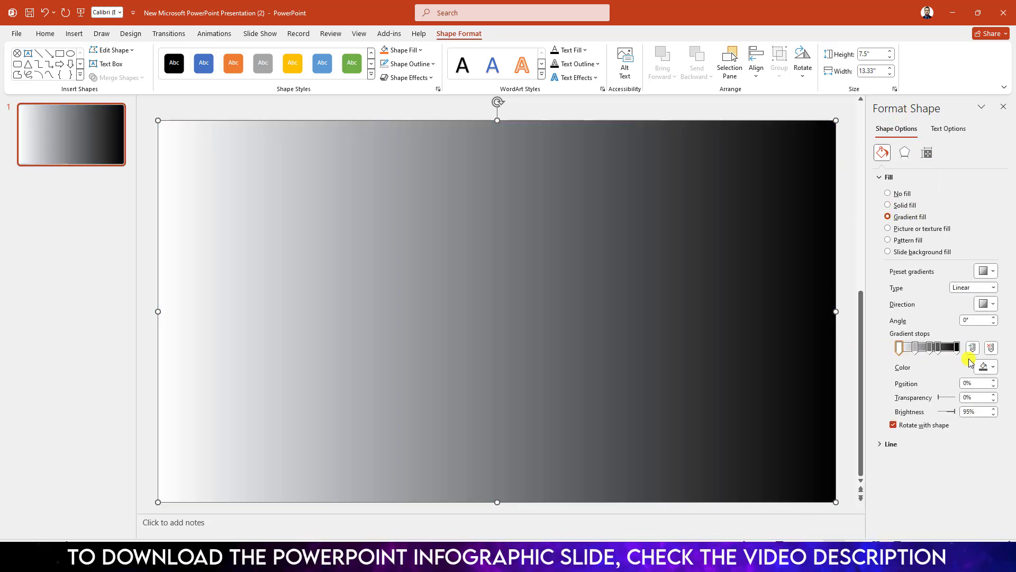
click(916, 349)
drag(915, 350, 928, 350)
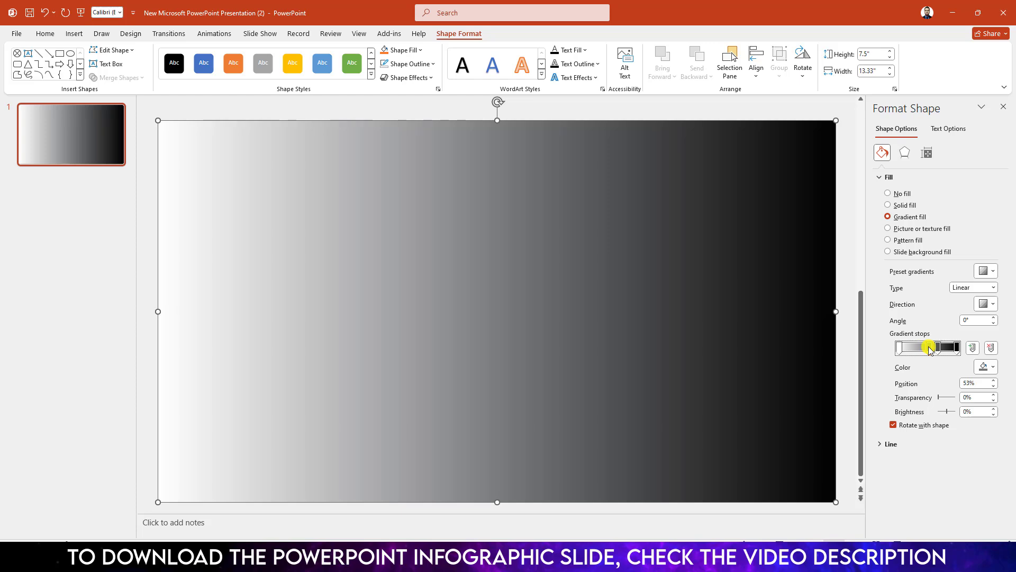
drag(930, 349, 931, 374)
click(898, 348)
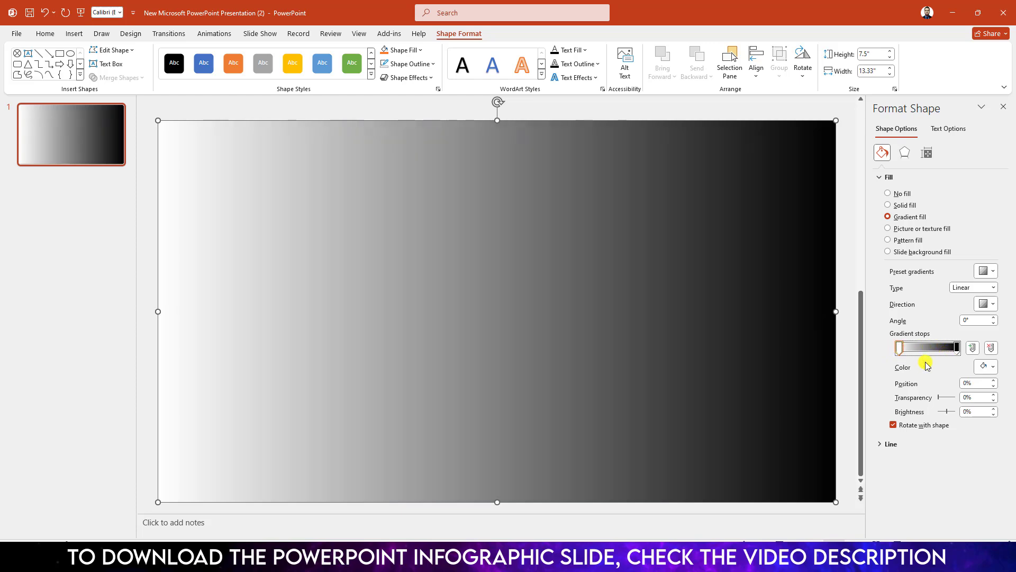
click(990, 366)
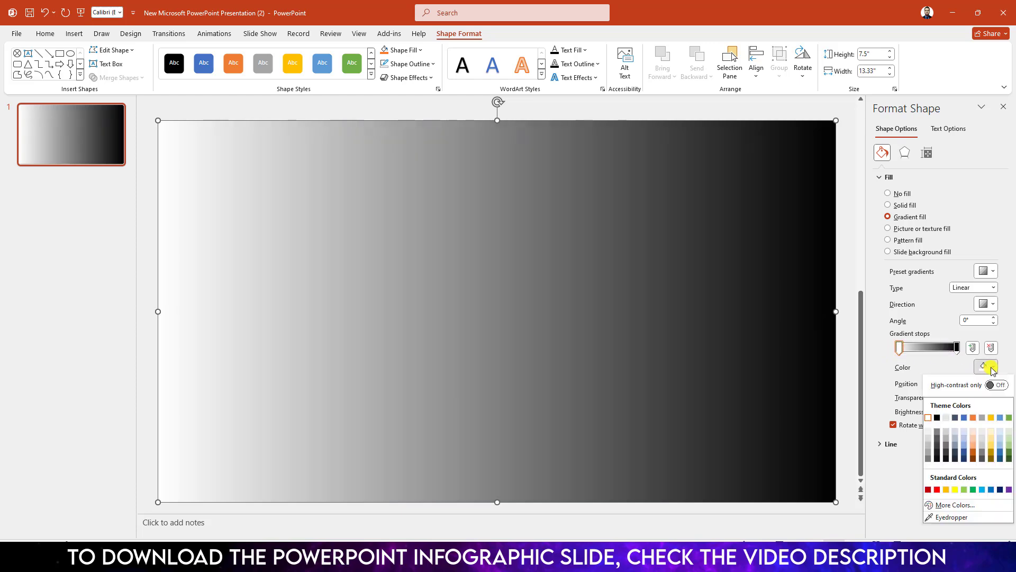
click(932, 418)
click(957, 347)
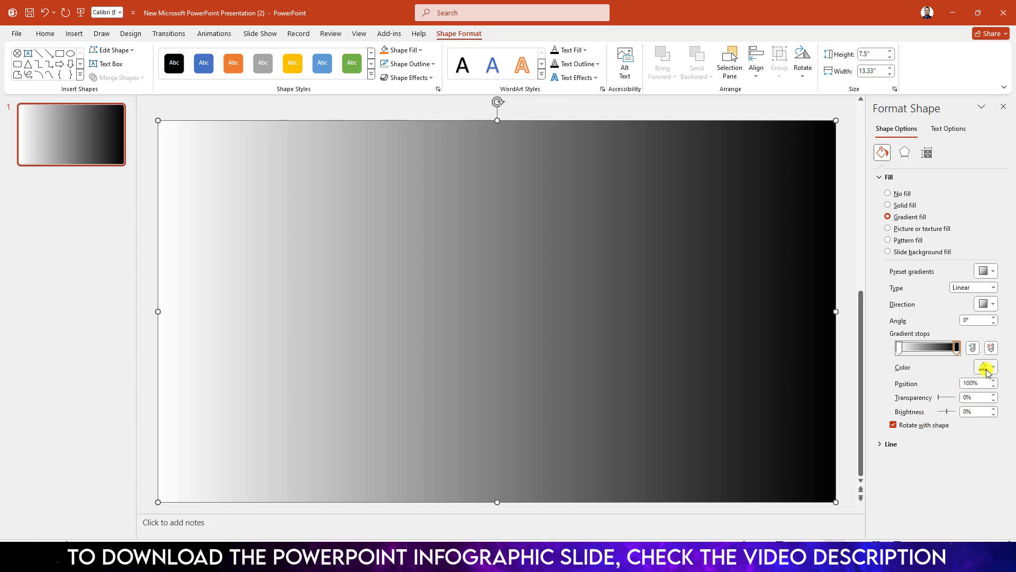
click(987, 368)
click(932, 417)
- Move the left stop to 28% at 80% transparency, right stop 35% transparency, then delete the rectangle
click(900, 347)
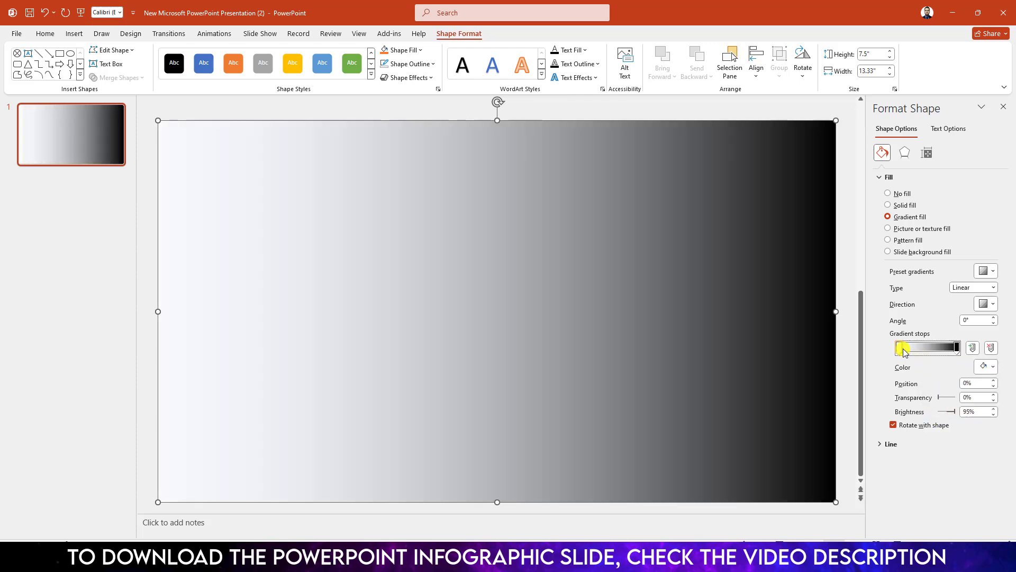
drag(907, 351, 915, 350)
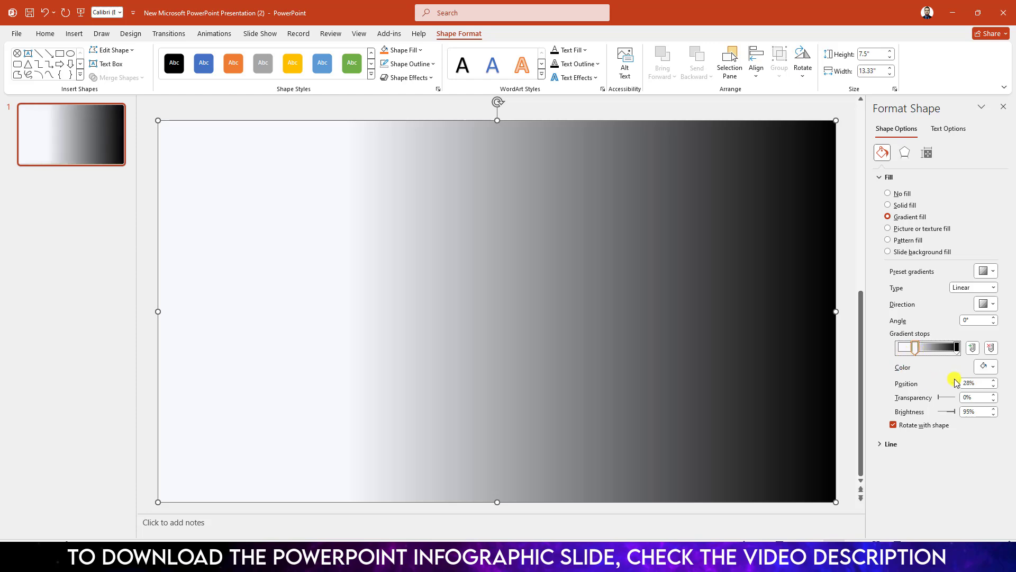
click(923, 397)
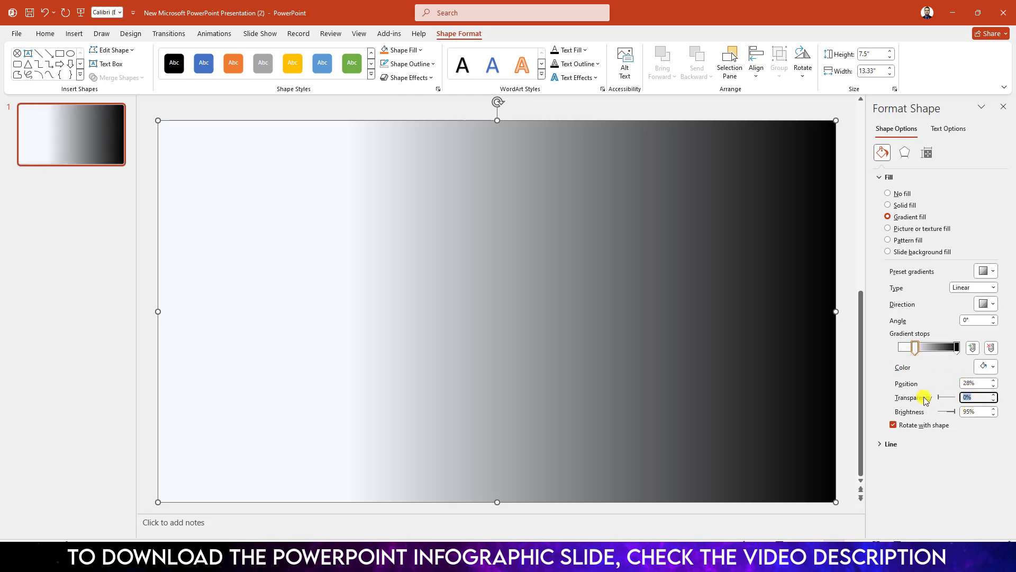
text(80)
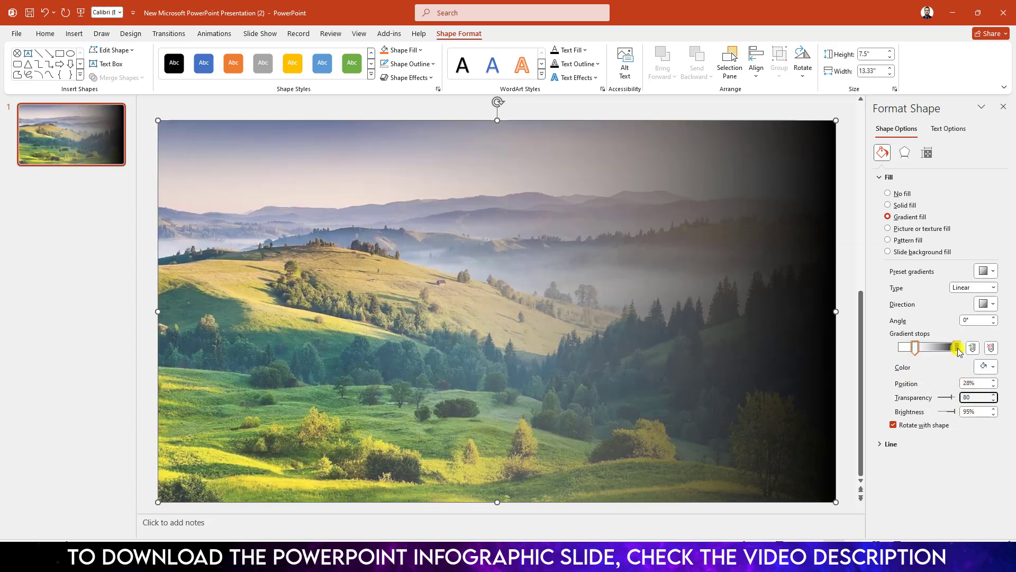
click(957, 348)
click(944, 398)
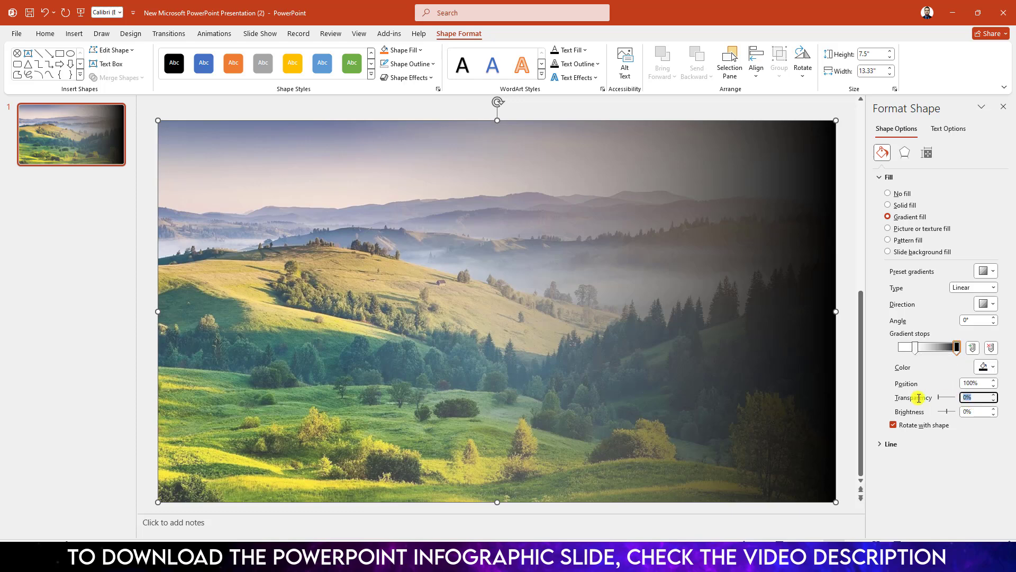
text(35)
key(Return)
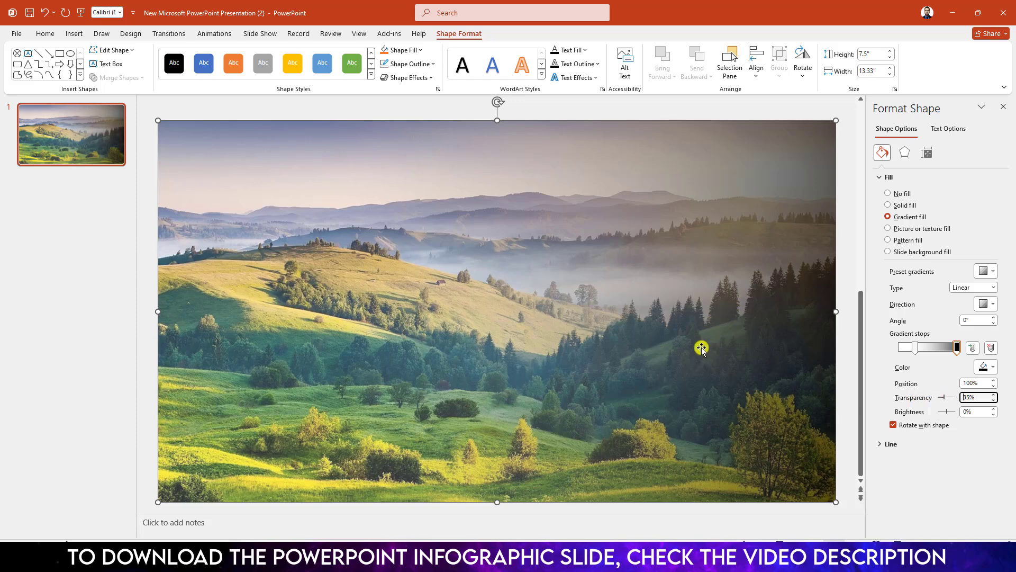
key(Delete)
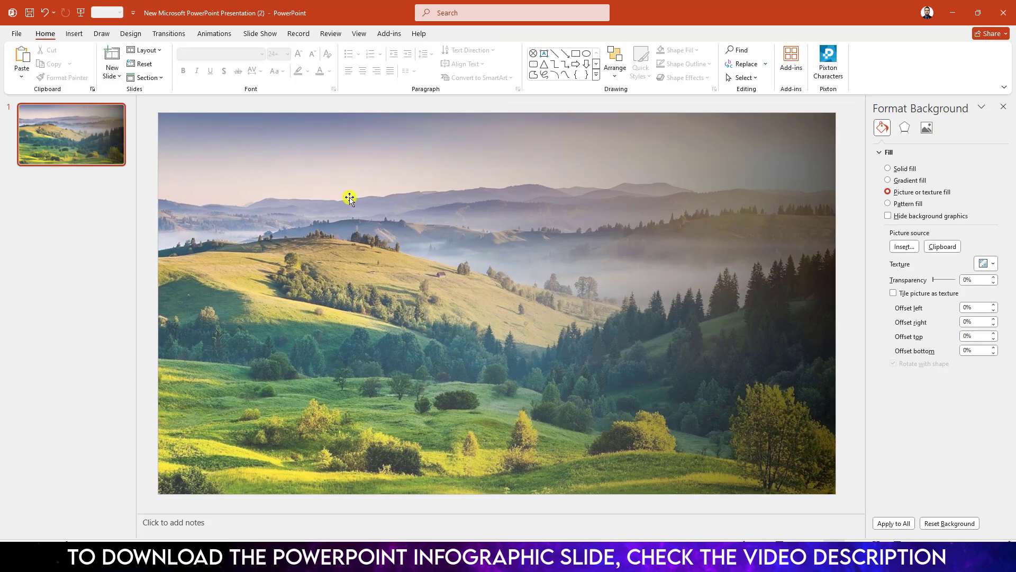
- Draw a Flowchart: Summing Junction circle, size it 8.86 by 8.86 inches, and place it over the photo's left side
scroll(349, 198, down, 3)
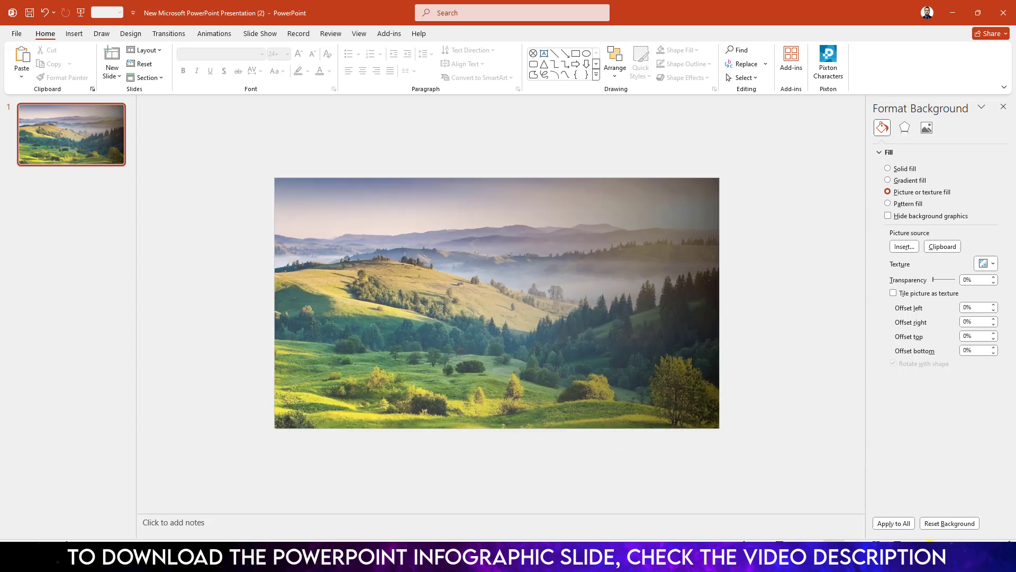
click(68, 33)
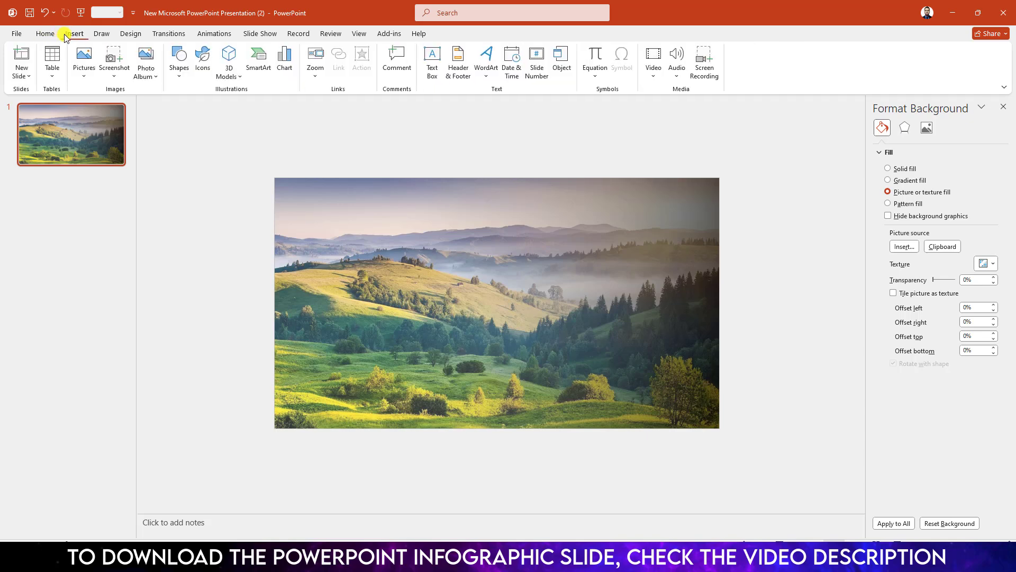
click(180, 74)
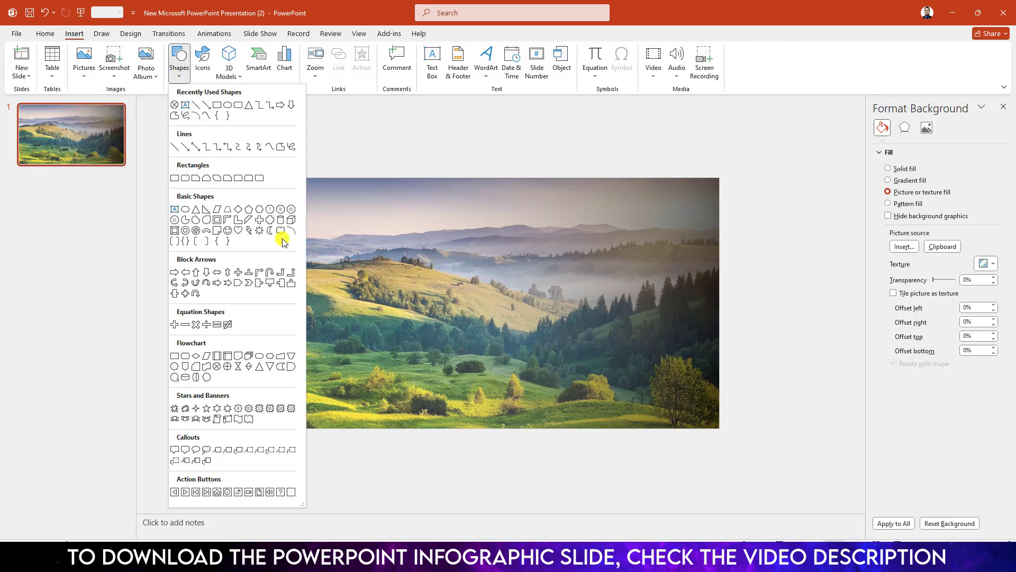
click(217, 366)
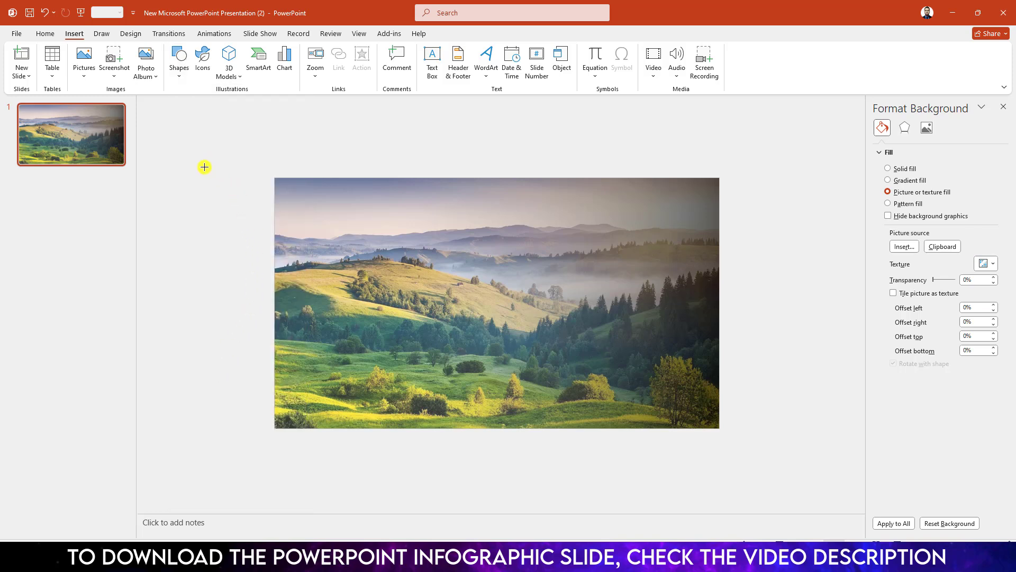
drag(187, 160, 392, 428)
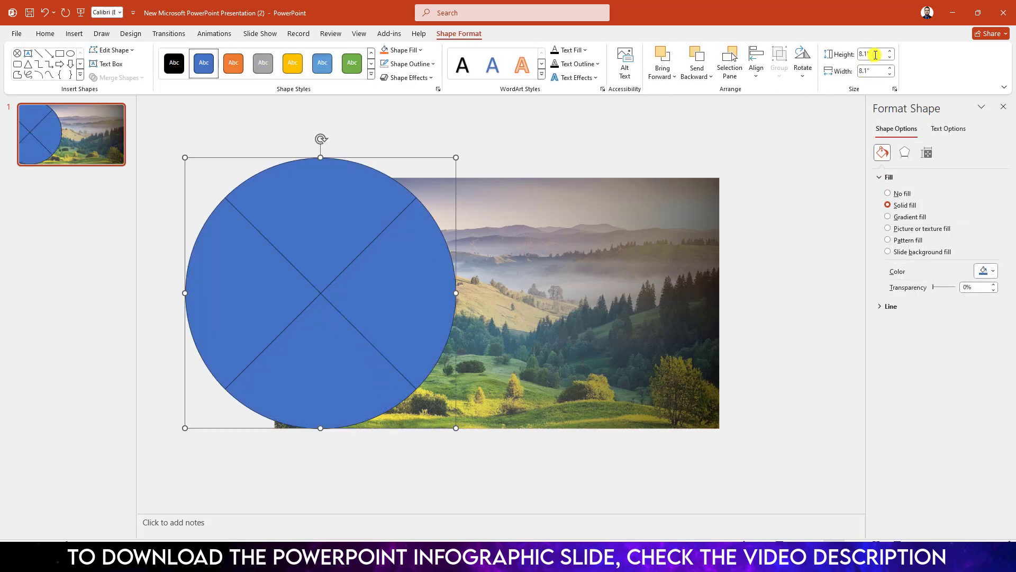
text(8.86)
key(Tab)
text(8.86)
key(Return)
drag(441, 318, 450, 319)
- Give the crossed circle a white 1½ pt outline and slide background fill
click(428, 64)
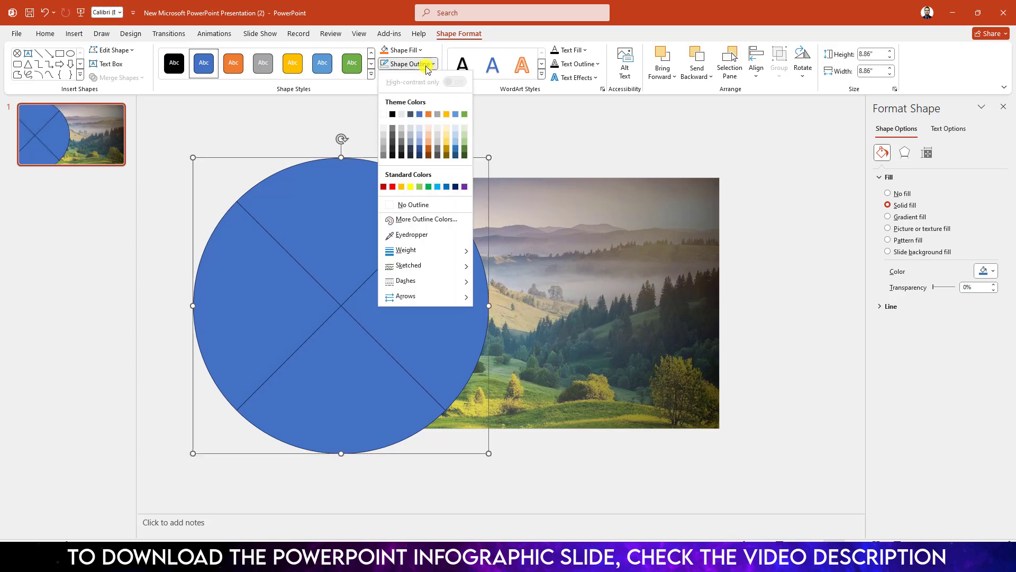
mouse_move(461, 253)
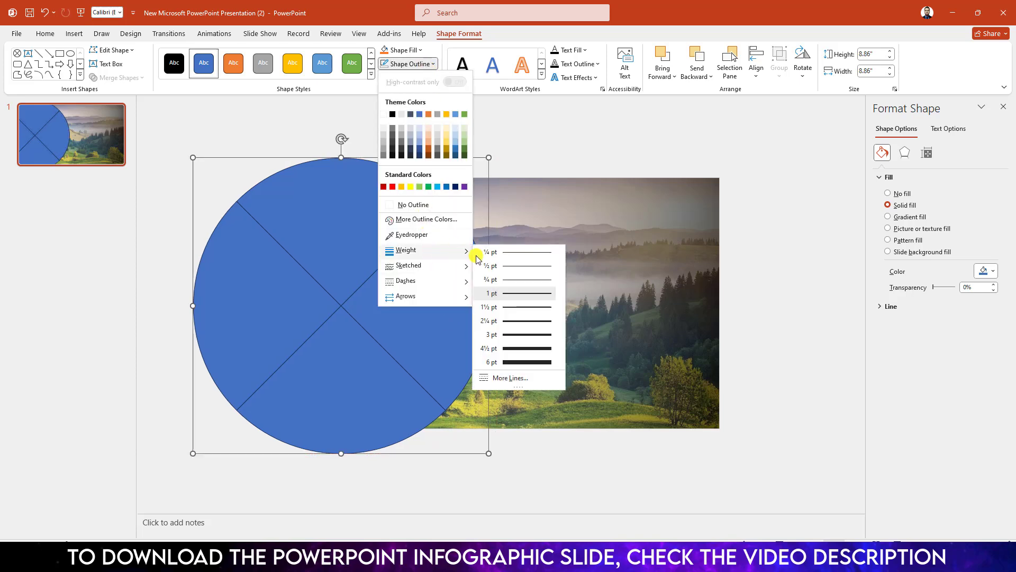
click(516, 308)
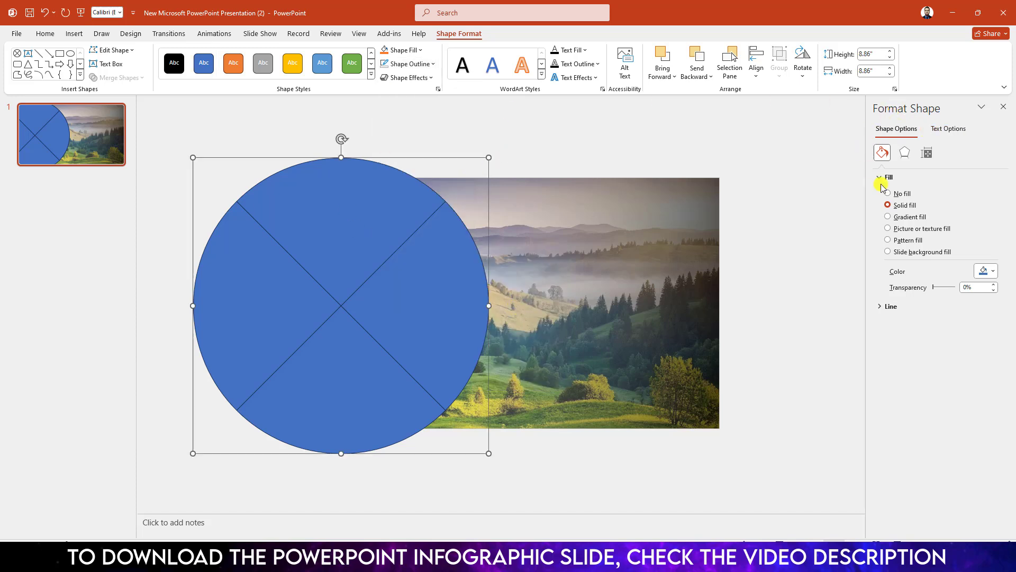
click(888, 252)
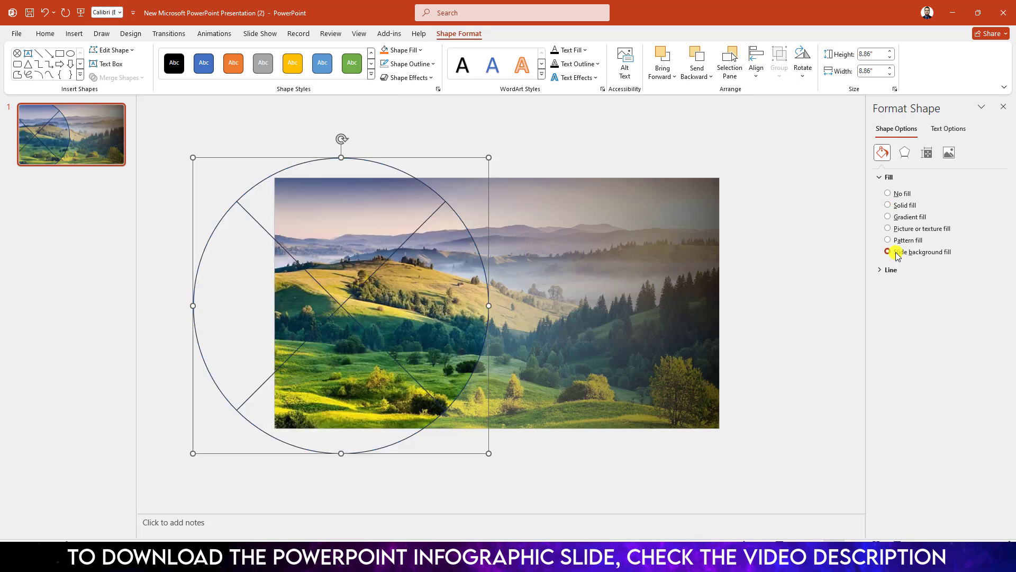
click(420, 65)
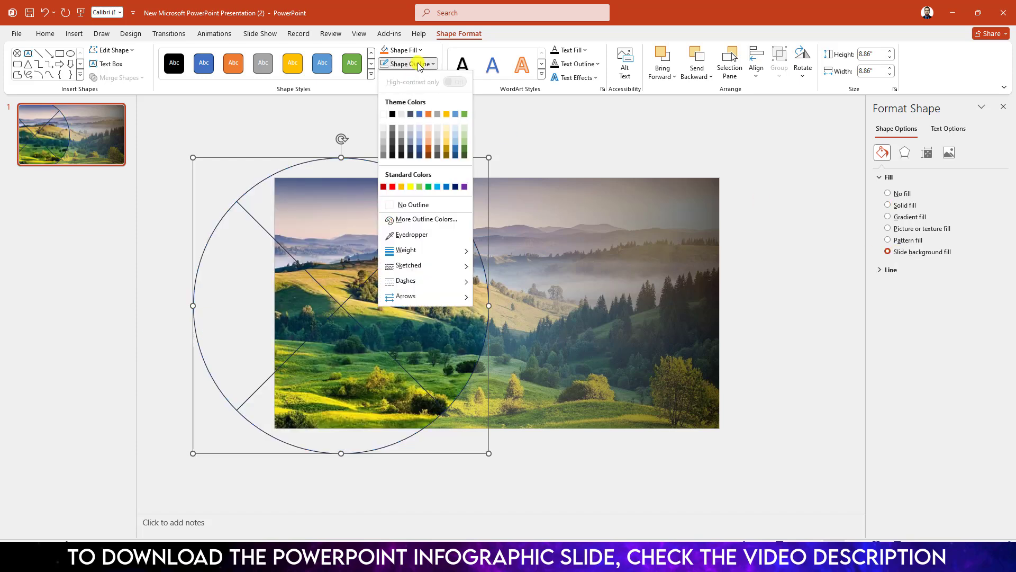
click(383, 114)
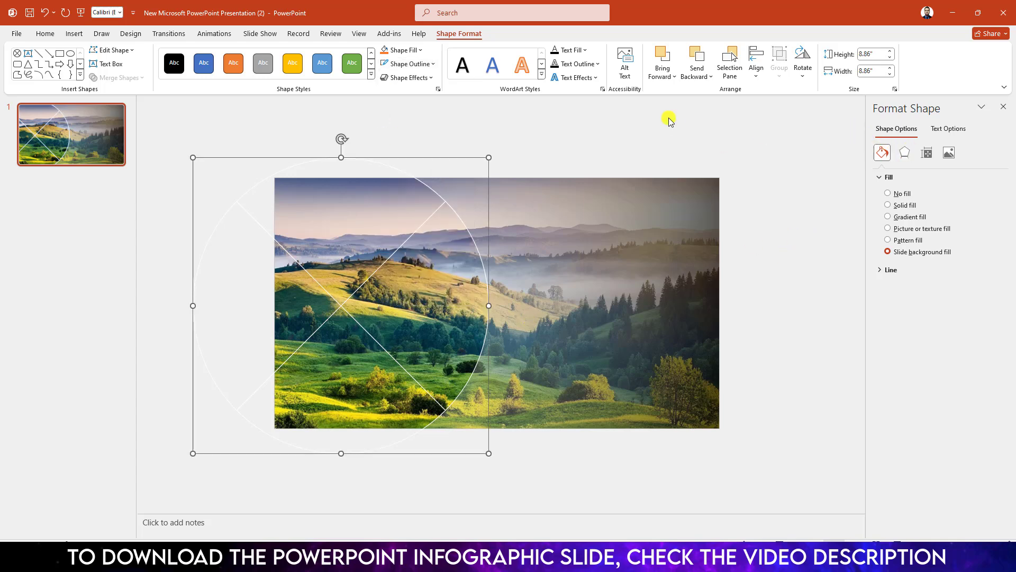
- Apply an Offset: Right shadow to the ring and set its size to 103%
click(421, 79)
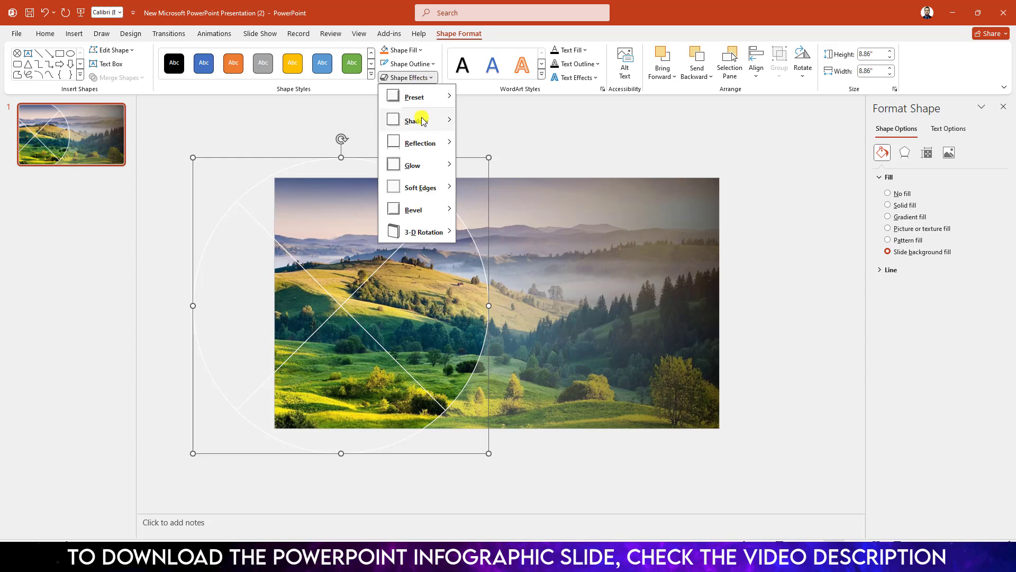
mouse_move(421, 120)
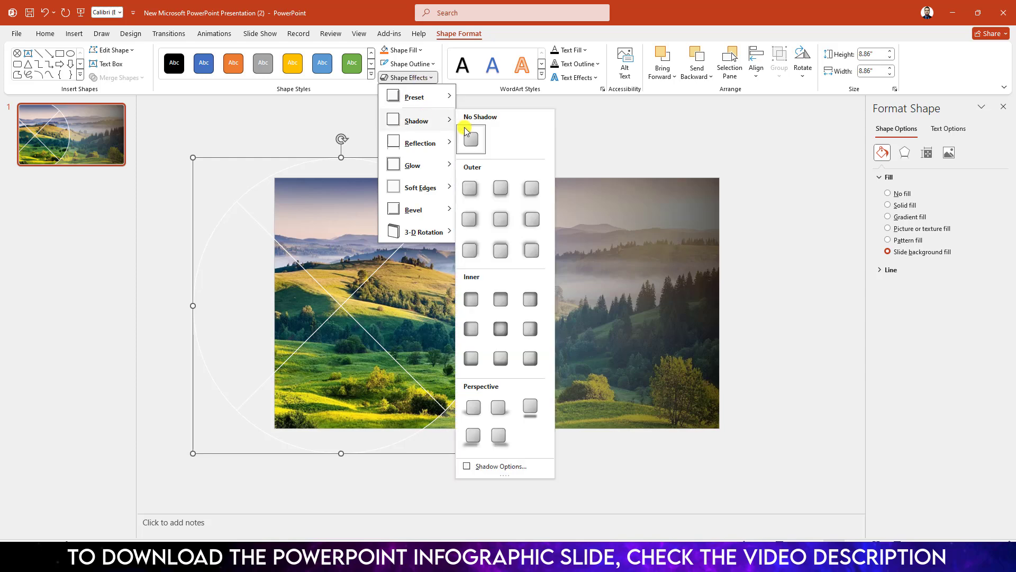
click(467, 220)
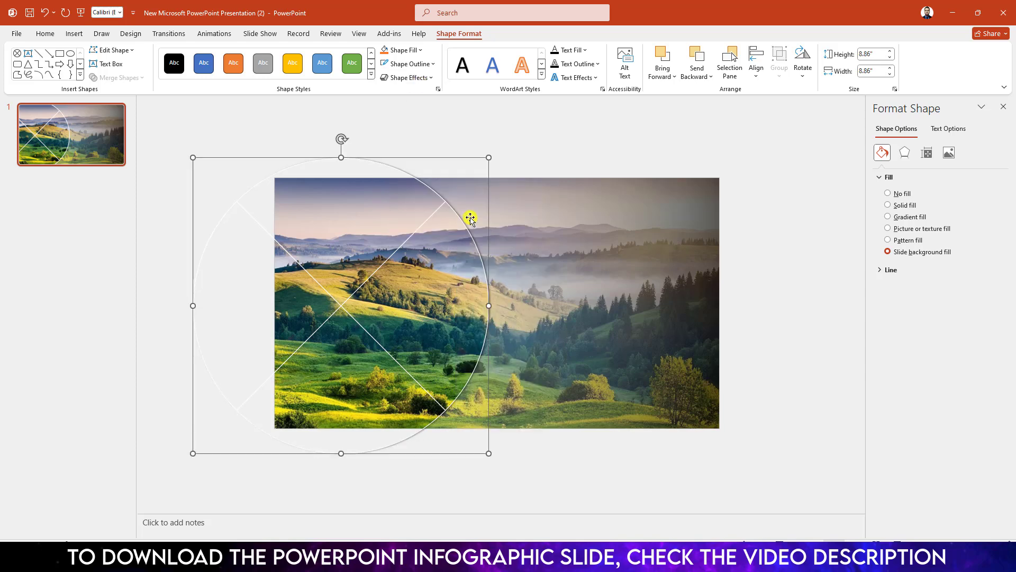
click(906, 153)
click(896, 177)
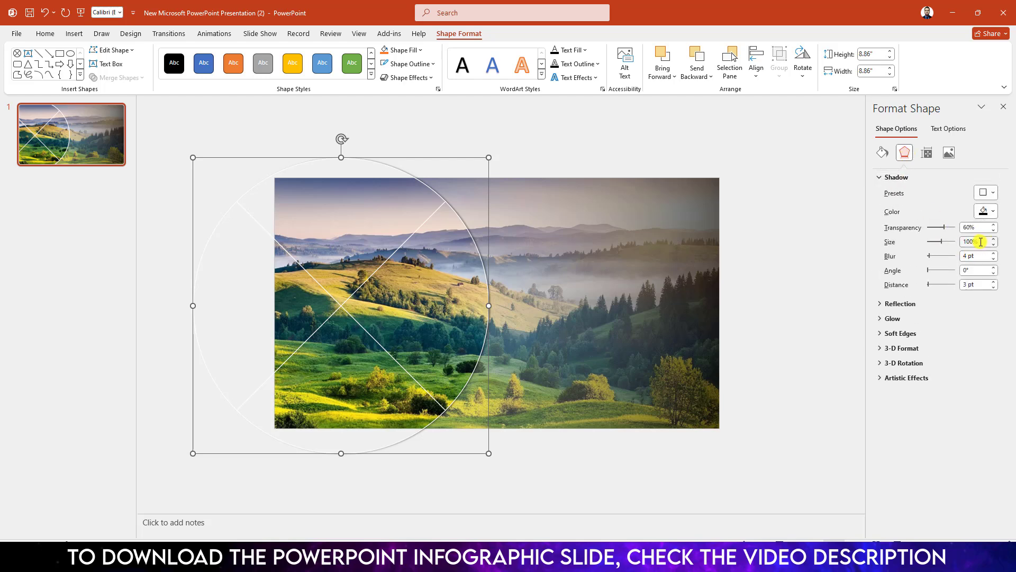
drag(980, 242, 956, 244)
text(103)
key(Return)
- Set the ring's shadow blur to 14 pt and check the result
click(975, 256)
drag(975, 256, 935, 259)
text(14)
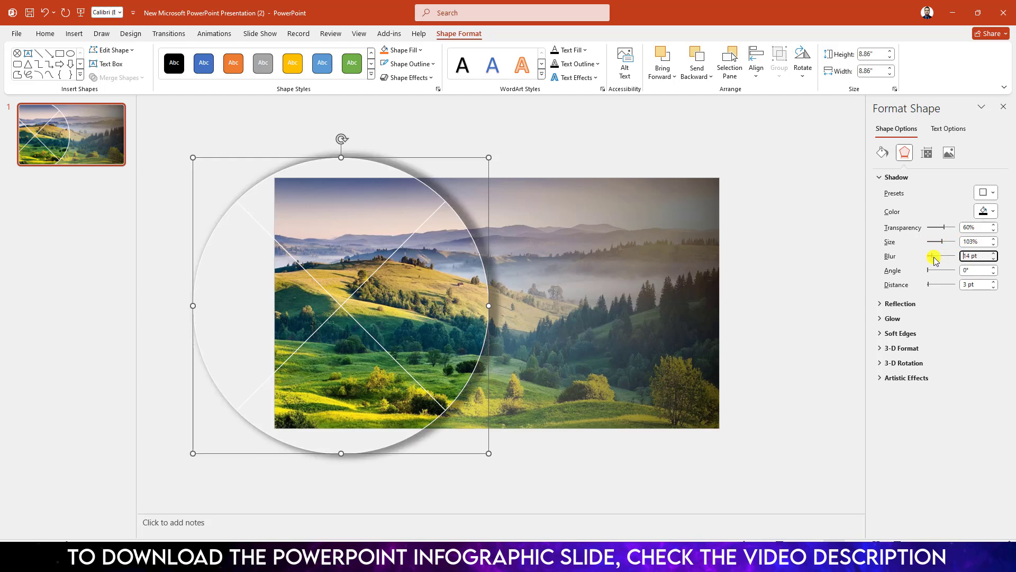
click(494, 318)
click(480, 301)
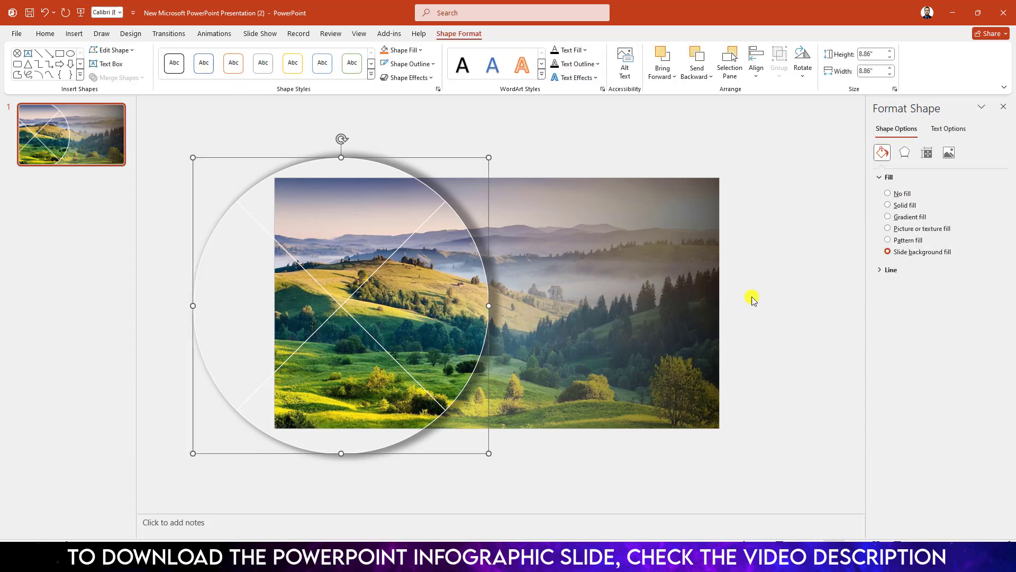
click(789, 295)
click(72, 36)
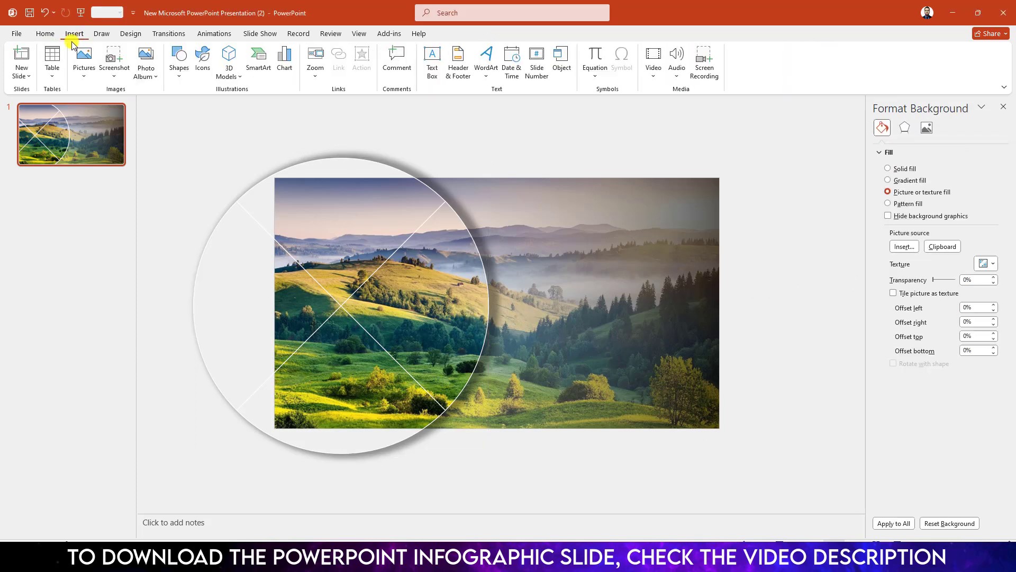
- Draw an oval inside the ring and size it 4.74 by 4.74 inches
click(178, 77)
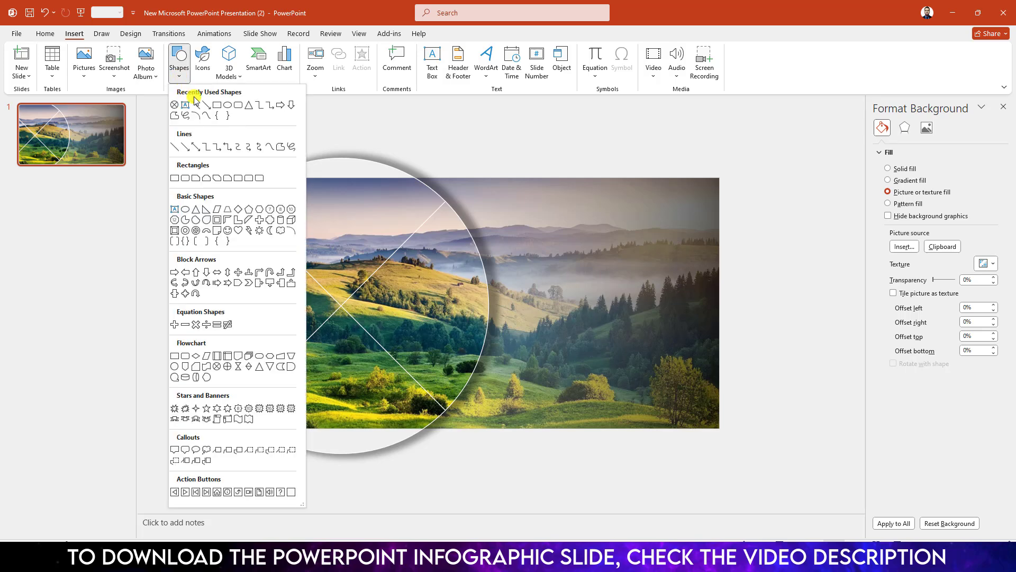
click(228, 106)
drag(284, 239, 423, 376)
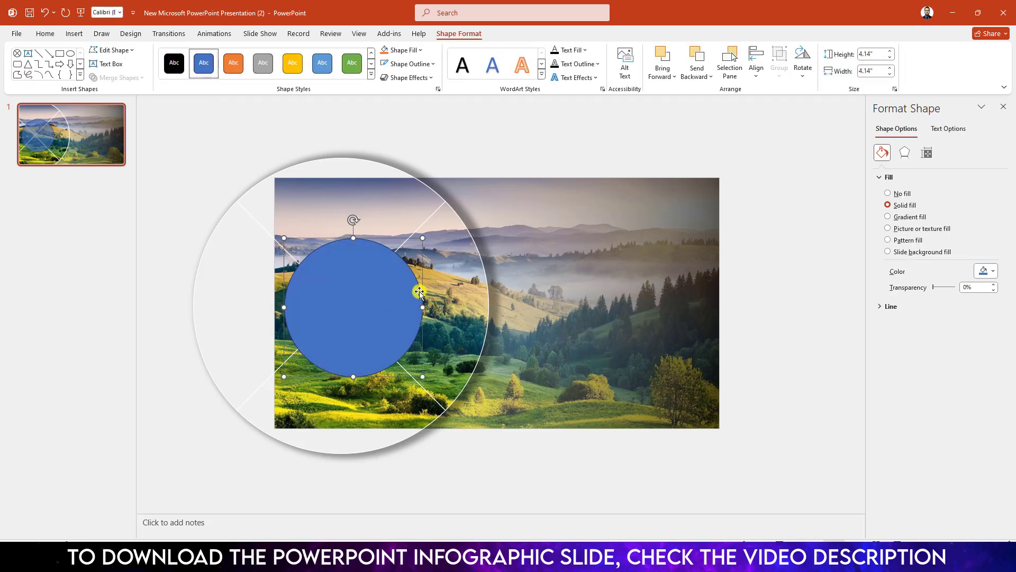
click(877, 55)
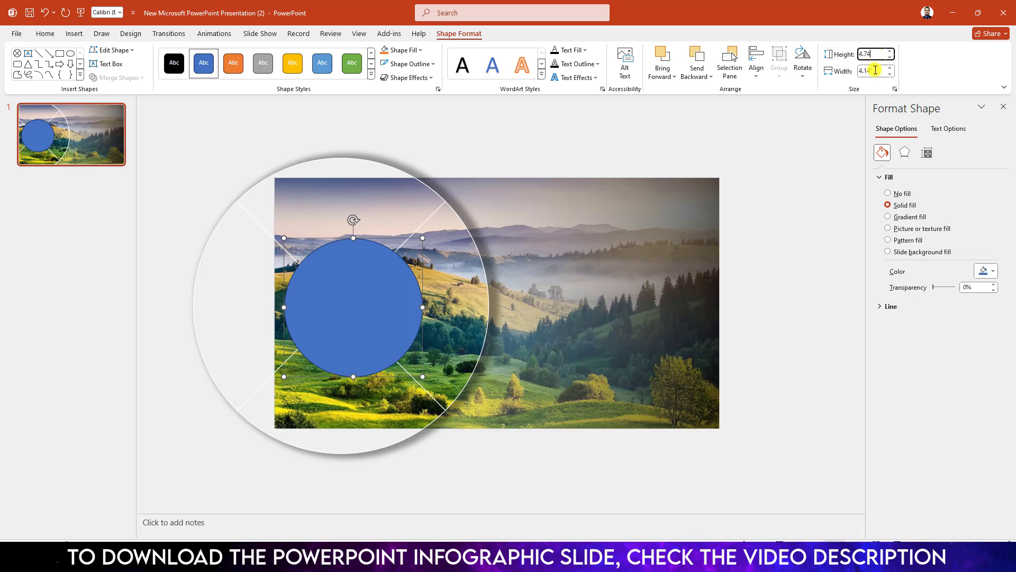
click(876, 70)
text(4.74)
key(Return)
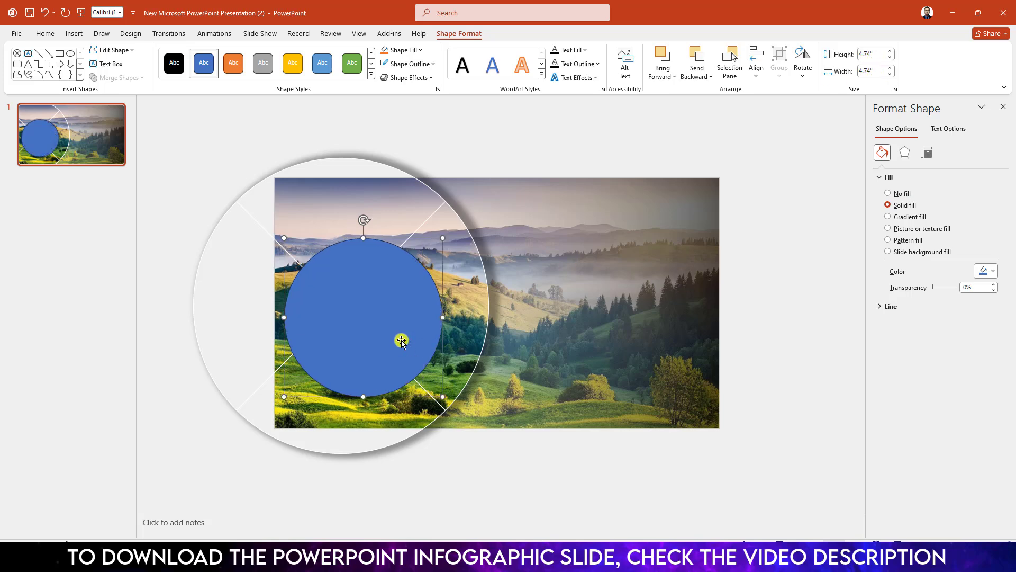
- Centre the small circle horizontally and vertically within the large ring
click(413, 184)
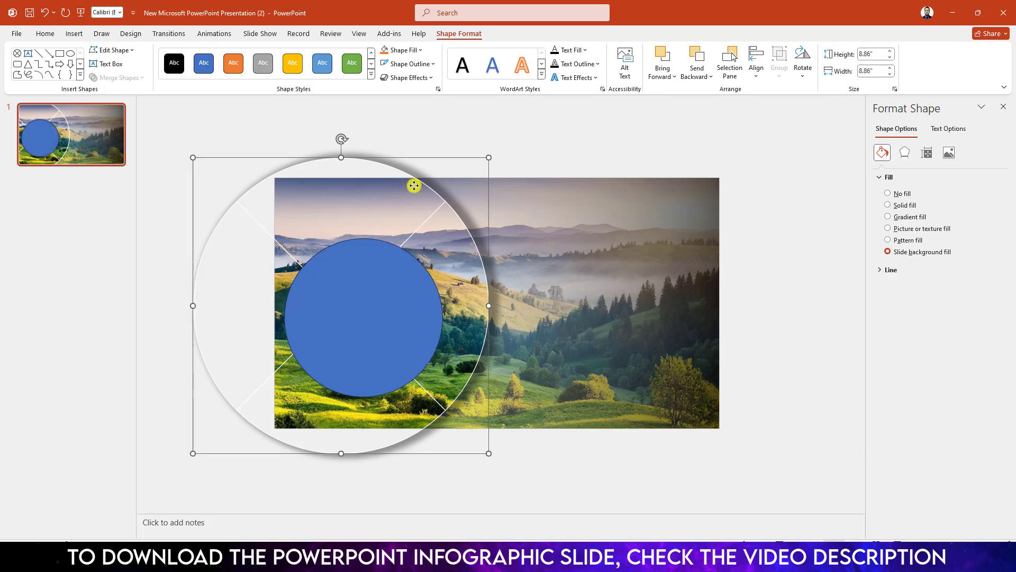
shift+click(370, 323)
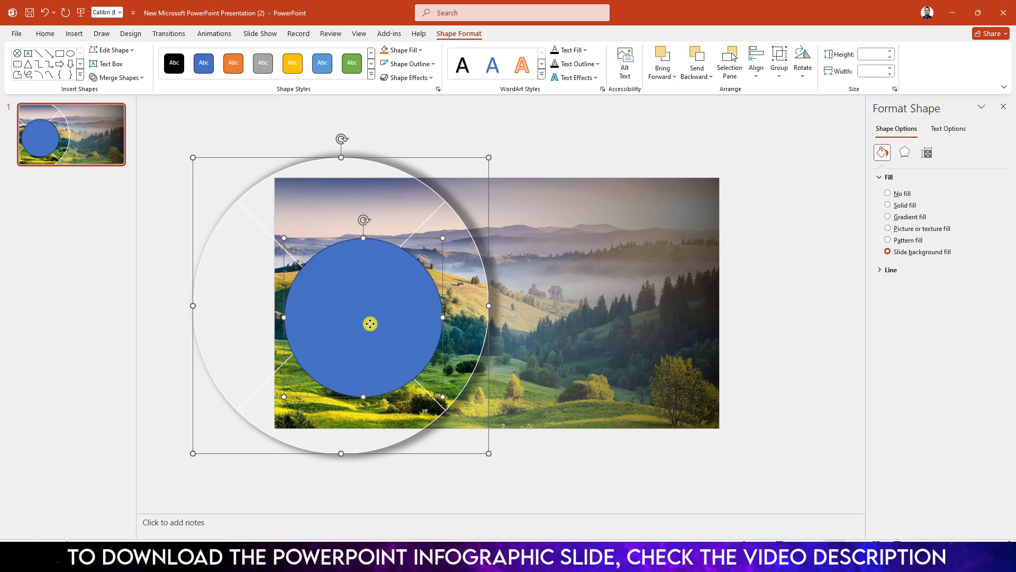
click(756, 69)
click(772, 108)
click(756, 66)
click(776, 153)
click(286, 316)
right_click(337, 277)
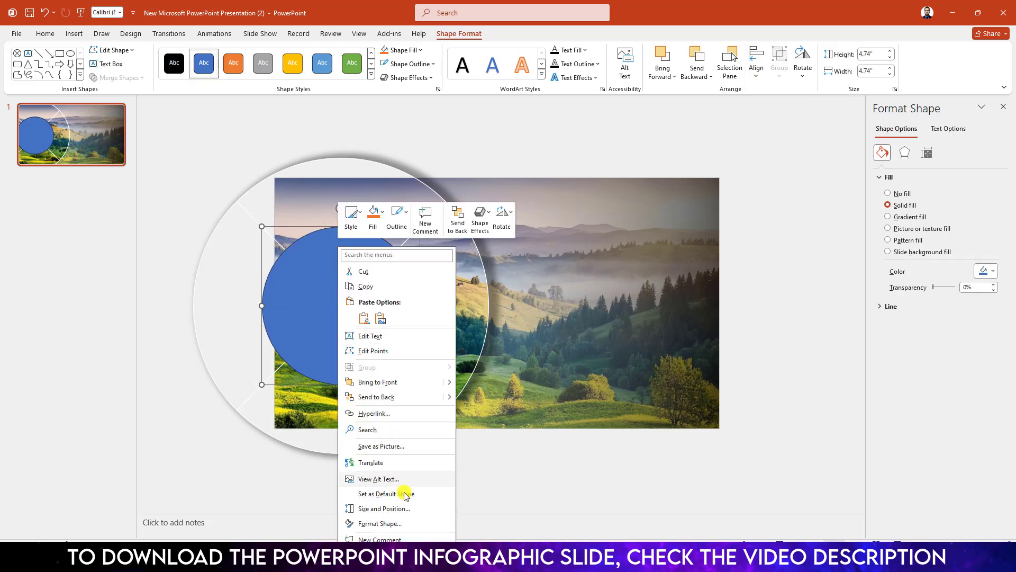
click(398, 529)
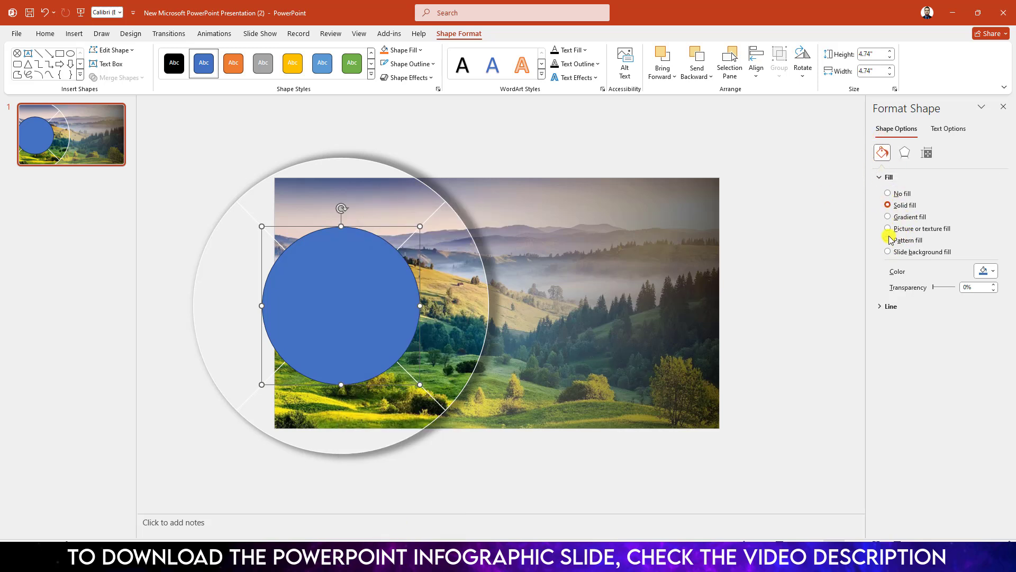
- Give the small circle slide background fill and no outline
click(890, 252)
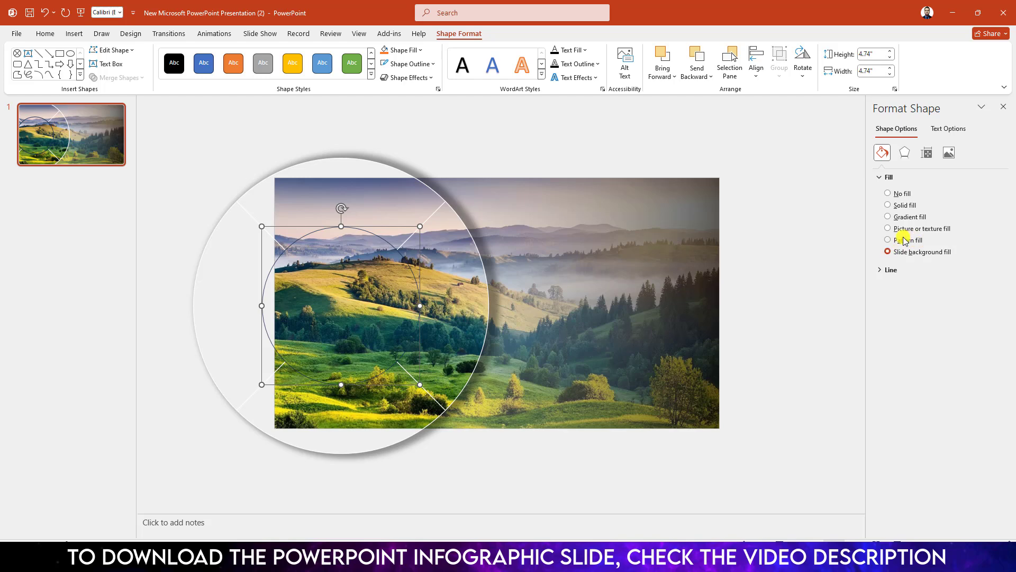
click(890, 270)
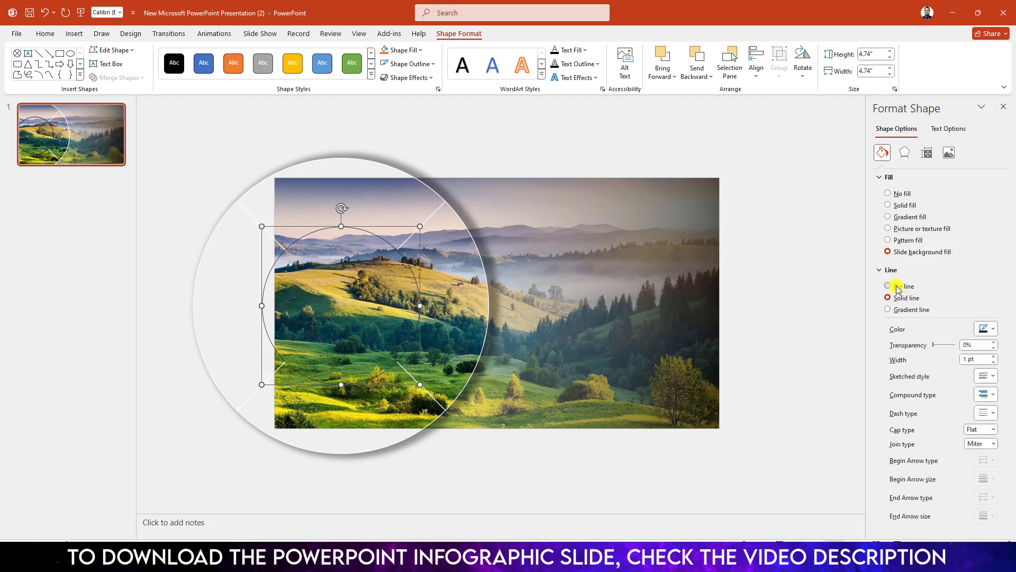
click(897, 287)
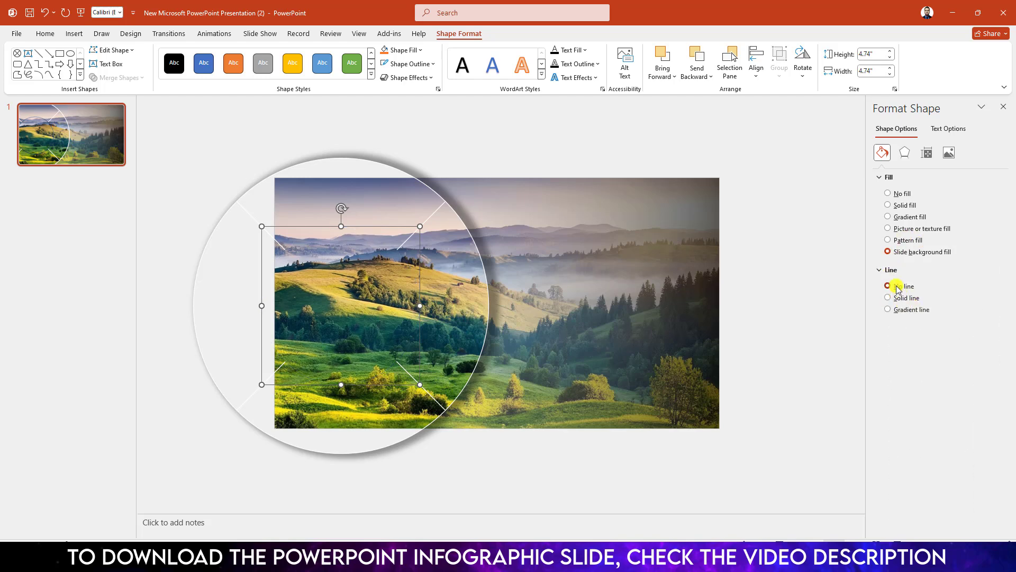
- Apply an outer shadow preset to the small circle with 103% size and 10 pt blur
click(905, 153)
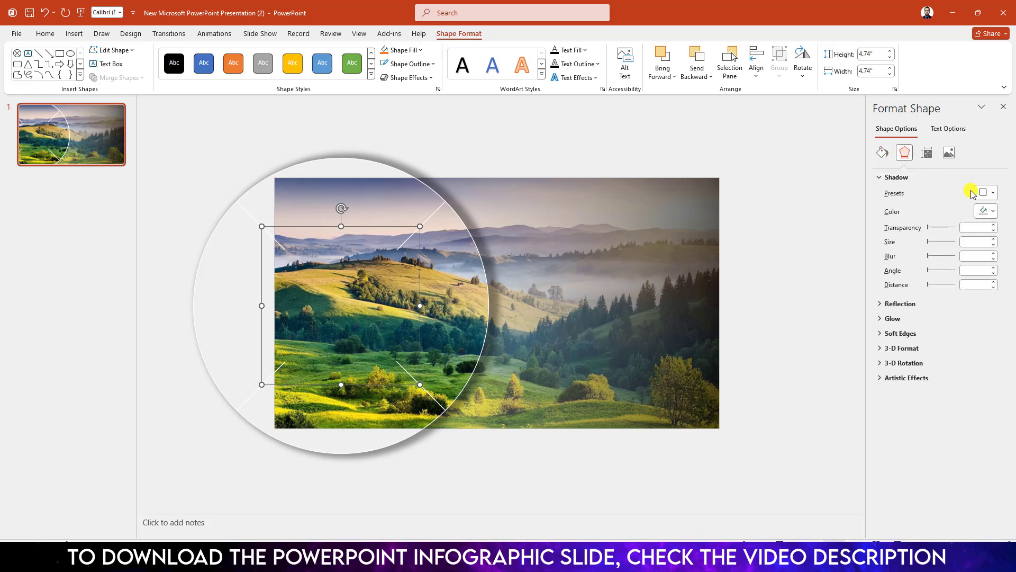
click(987, 195)
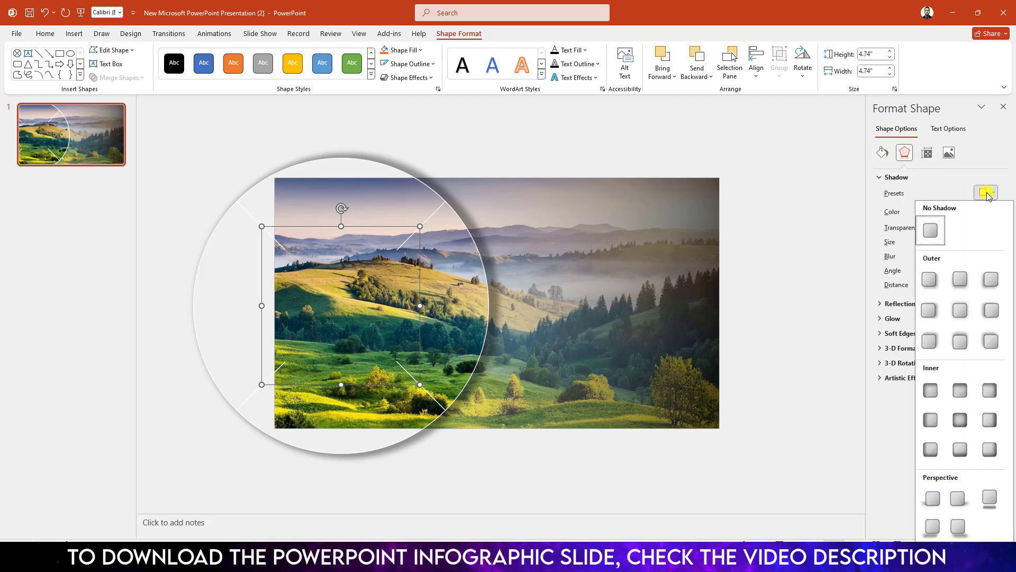
click(926, 315)
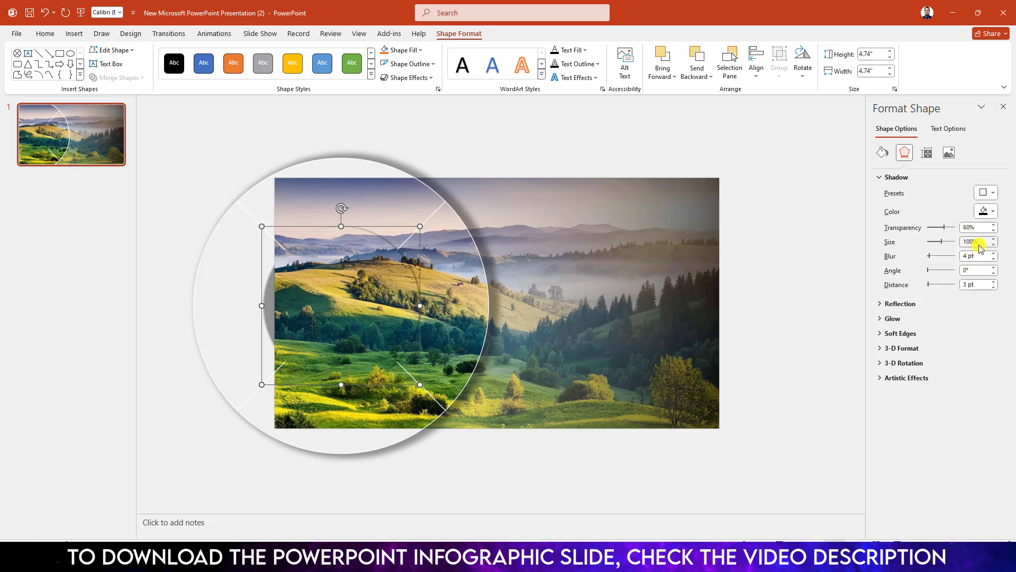
drag(981, 242, 954, 244)
text(103)
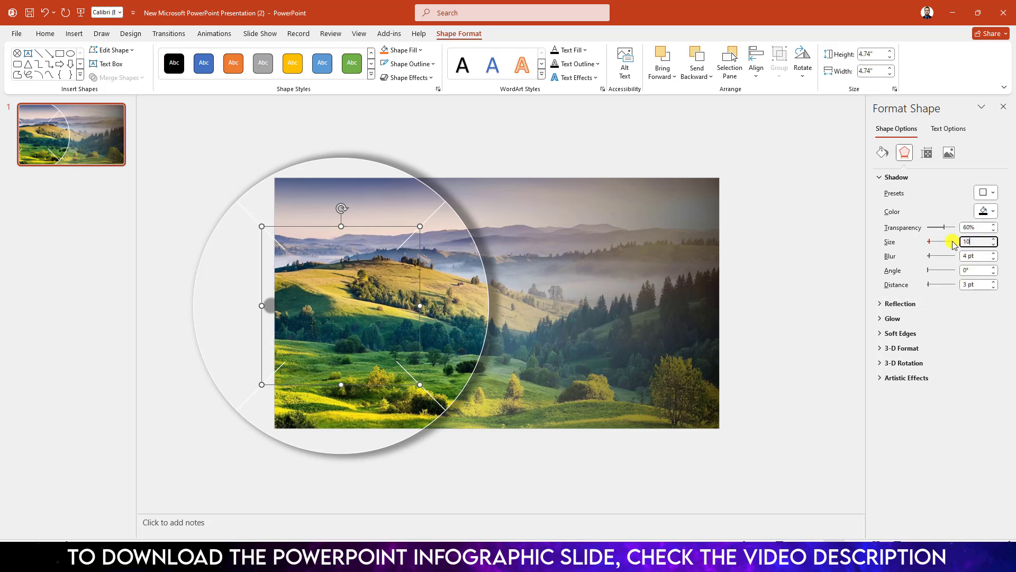
drag(981, 257, 958, 258)
text(10)
click(296, 227)
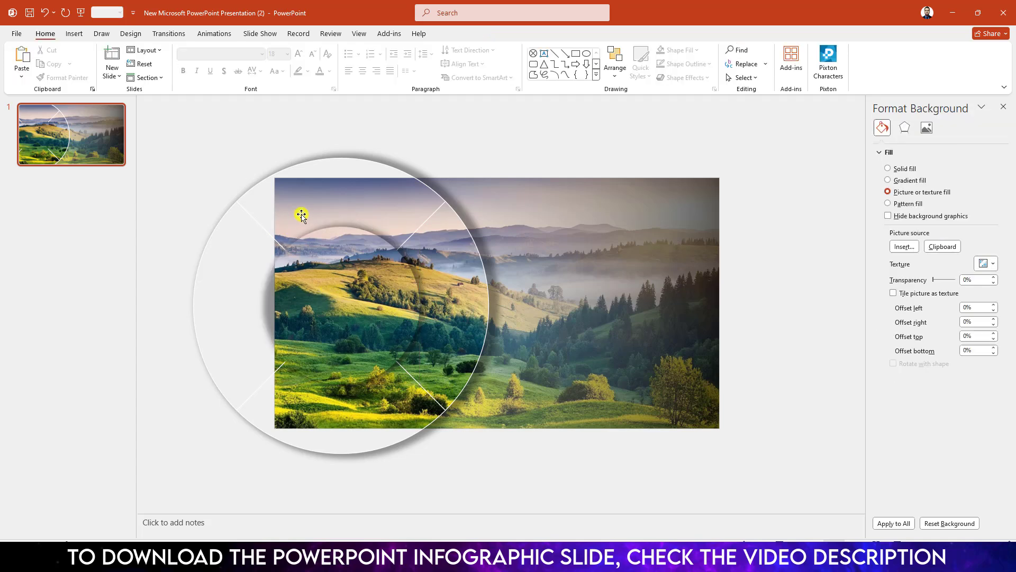
- Draw a text box near the slide centre and type the TITLE-01 label
click(74, 34)
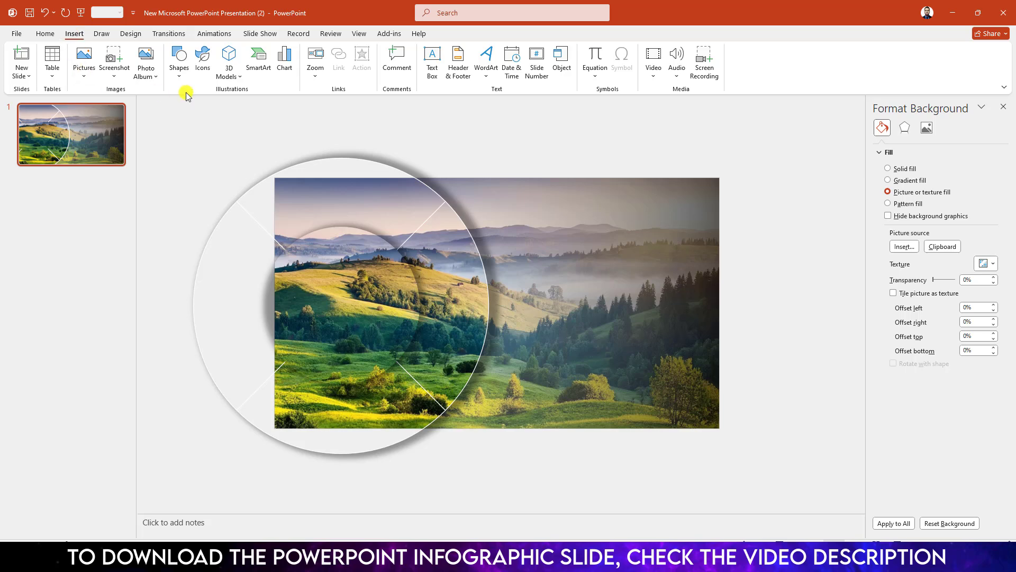
click(179, 63)
click(184, 106)
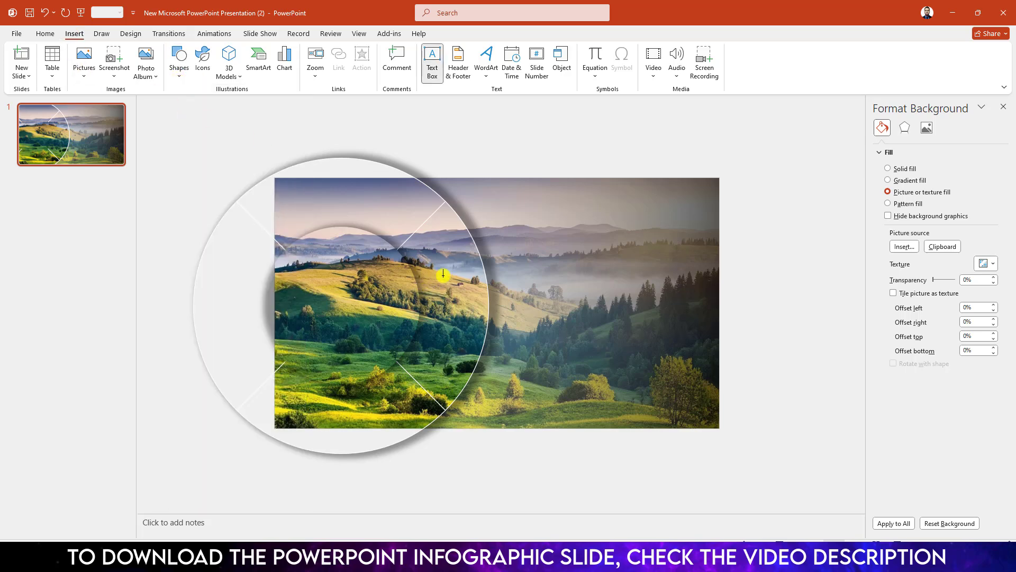
drag(432, 270, 557, 341)
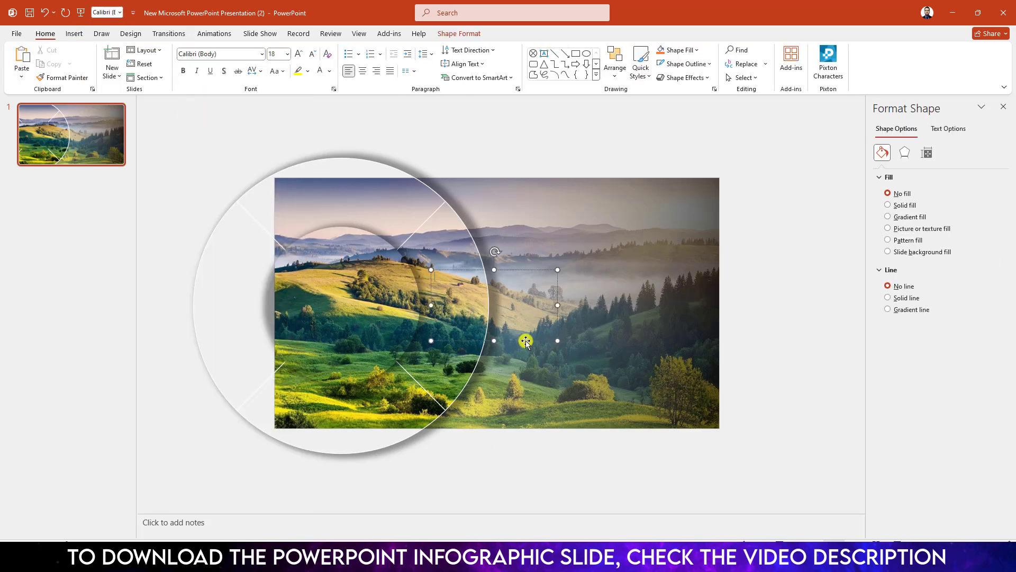
text(TITLE-01)
key(ctrl+a)
- Format the title in LEMON MILK, white, enlarged to 54 pt
click(226, 55)
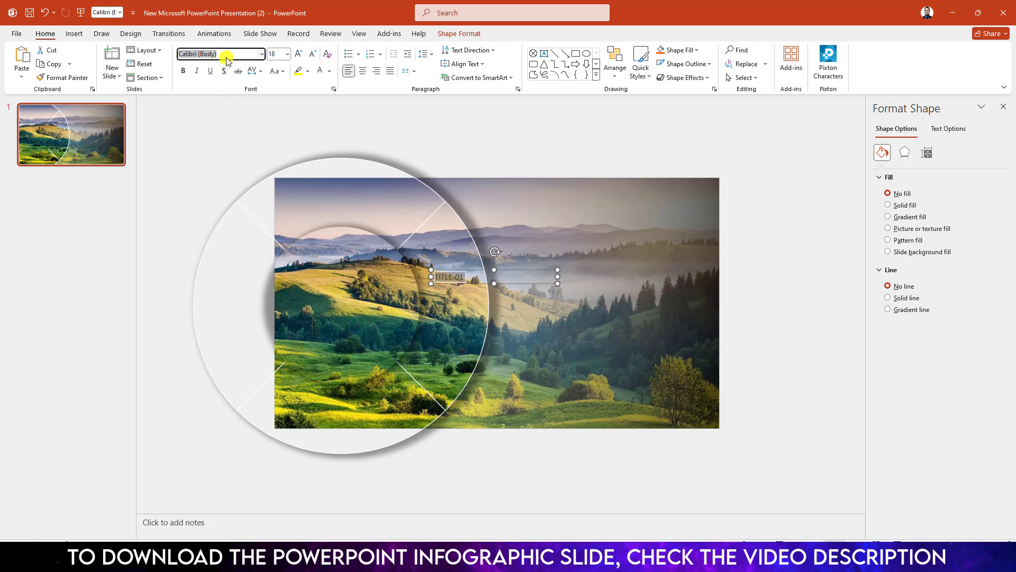
text(LEMON MILK)
key(Return)
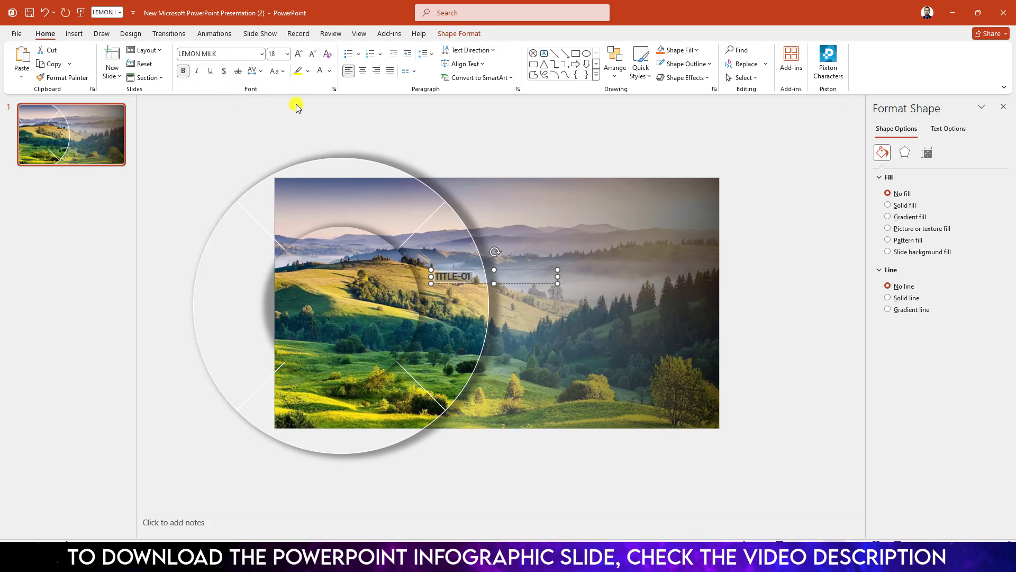
click(329, 71)
click(321, 123)
click(299, 54)
click(299, 54)
click(299, 54)
click(300, 54)
click(299, 54)
click(300, 54)
click(299, 54)
click(299, 54)
click(299, 54)
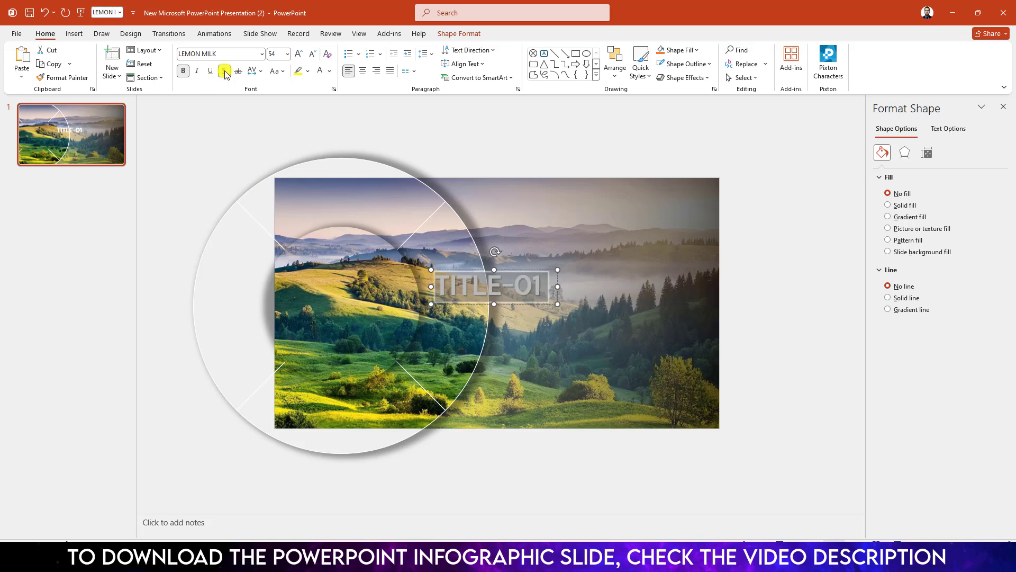
click(473, 305)
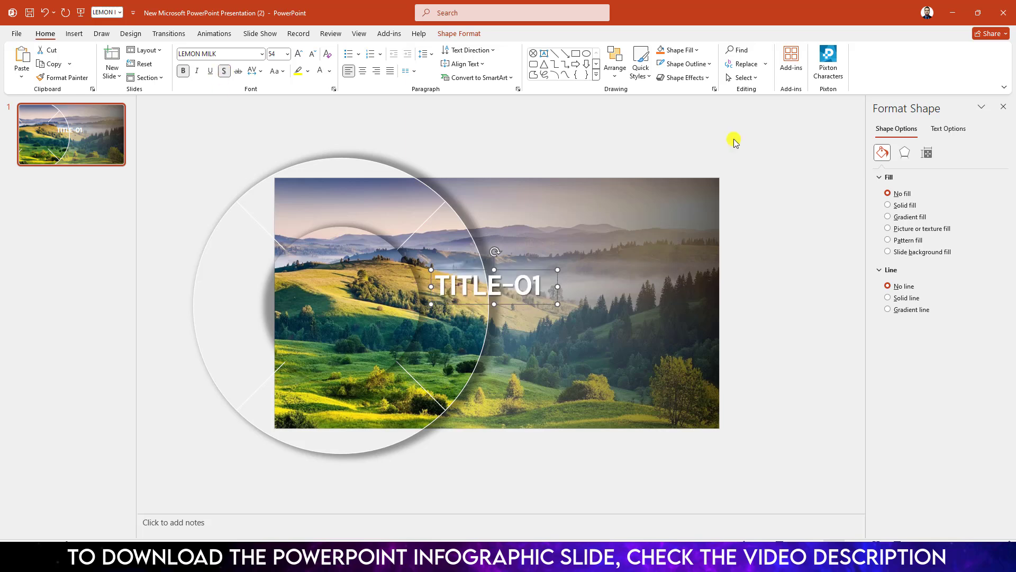
- Rotate TITLE-01 90° clockwise and place it on the ring's right side
click(474, 33)
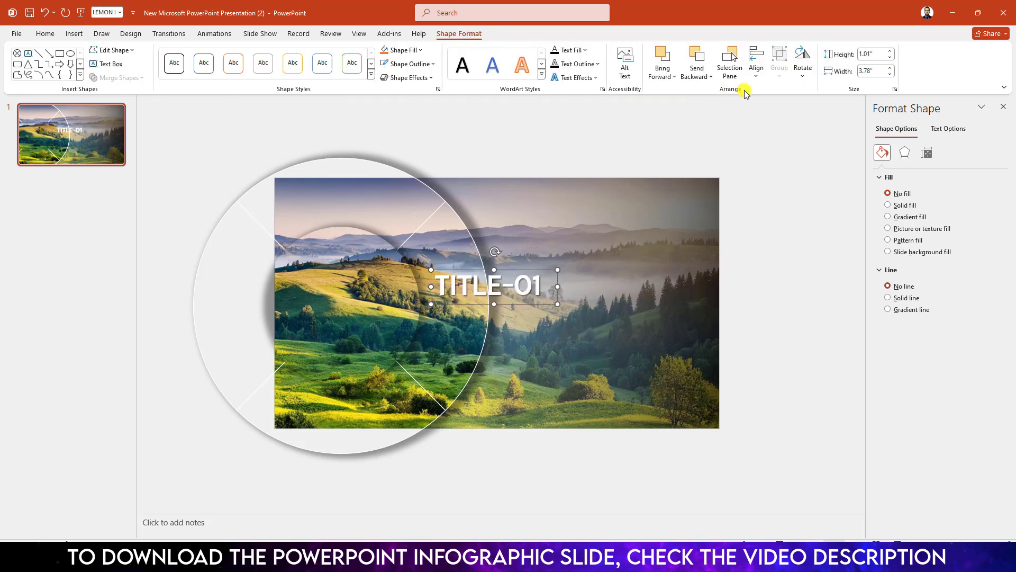
click(799, 75)
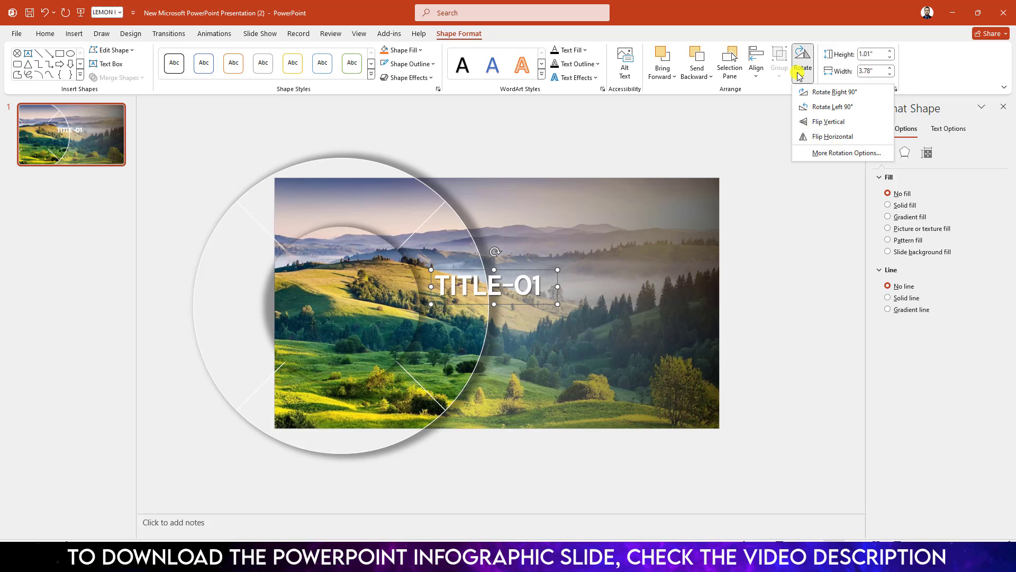
click(818, 94)
drag(499, 372, 453, 366)
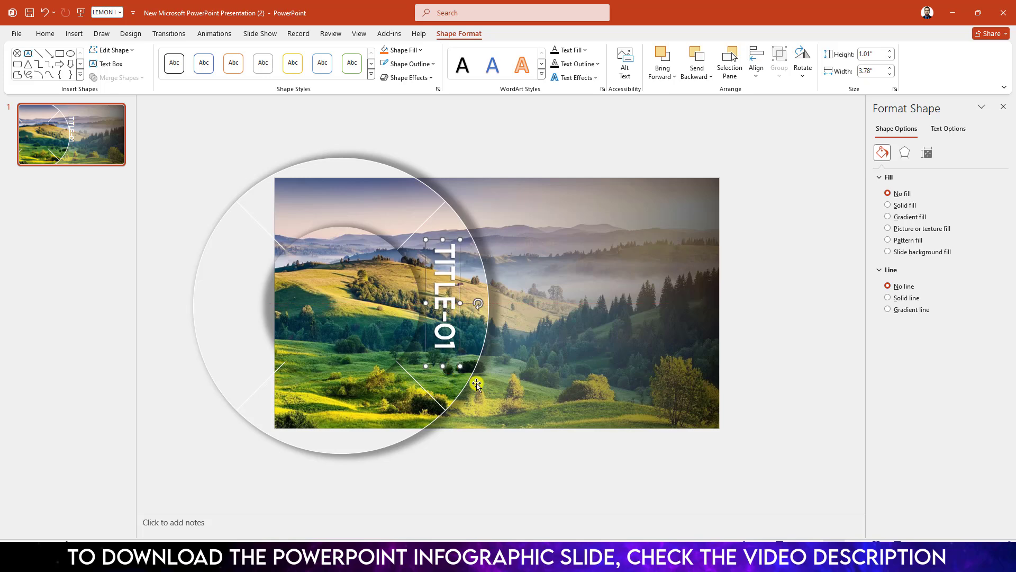
- Duplicate the title, turn the copy horizontal at the ring's top, and rename it TITLE-04
key(ctrl+d)
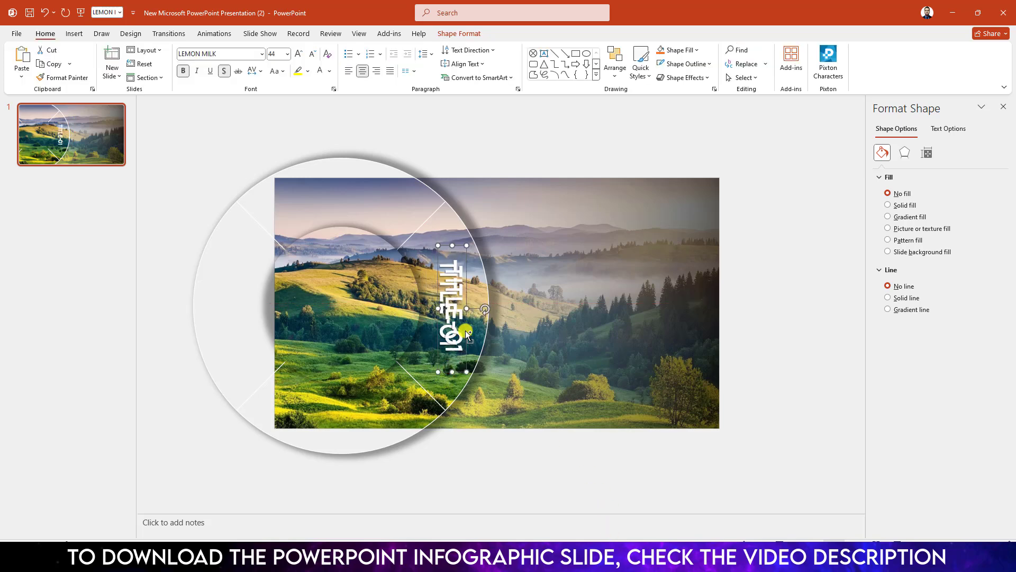
click(459, 34)
click(803, 71)
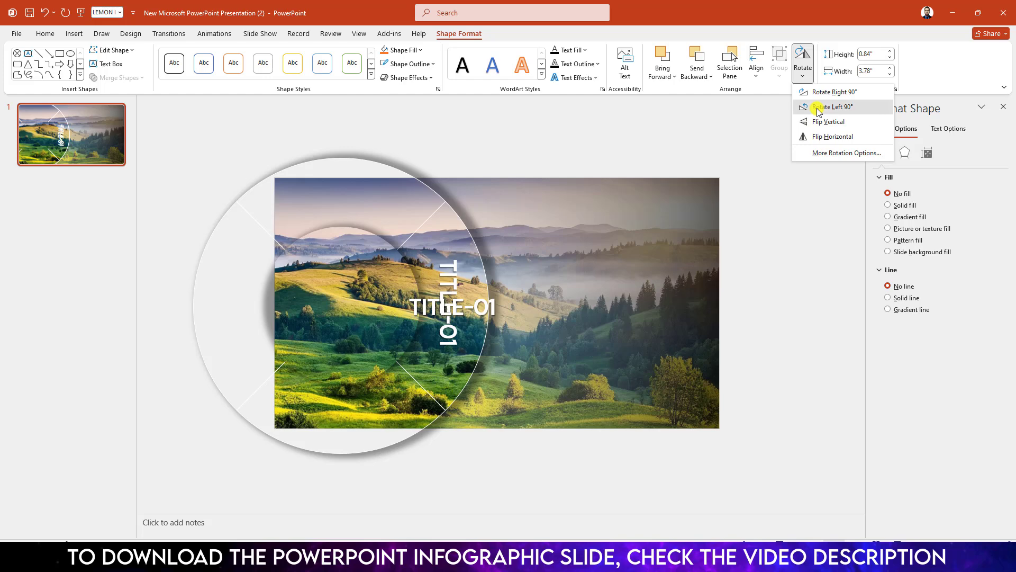
click(820, 108)
drag(492, 323, 381, 216)
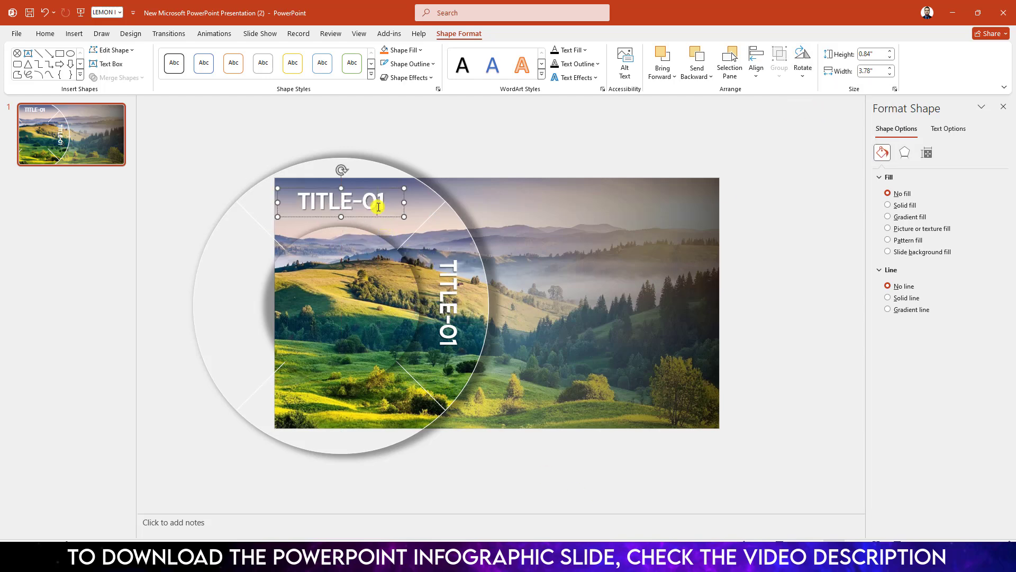
key(BackSpace)
text(4)
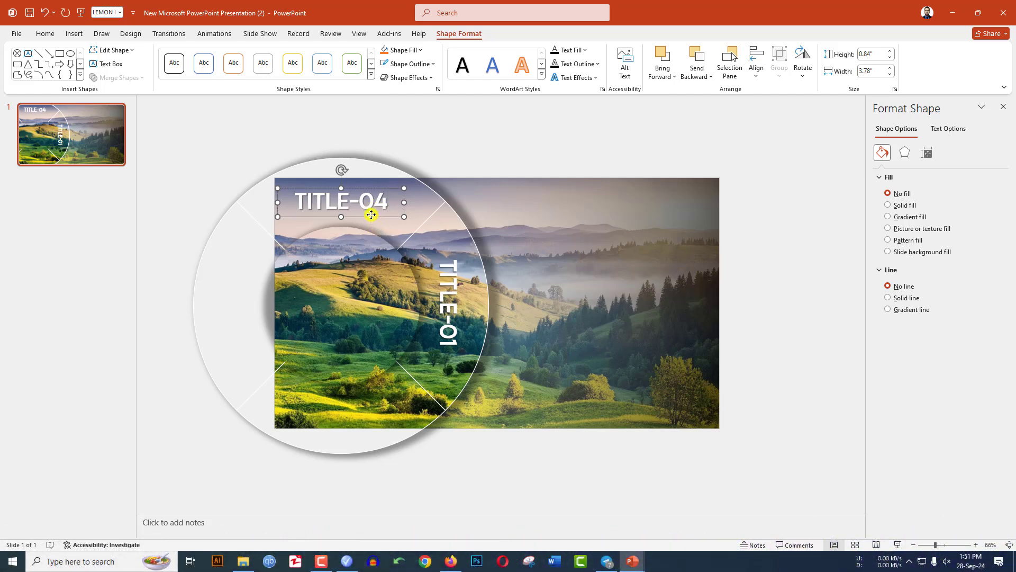
- Copy the title to the ring's left, rotate it to read upward, and rename it TITLE-03
drag(371, 215, 267, 345)
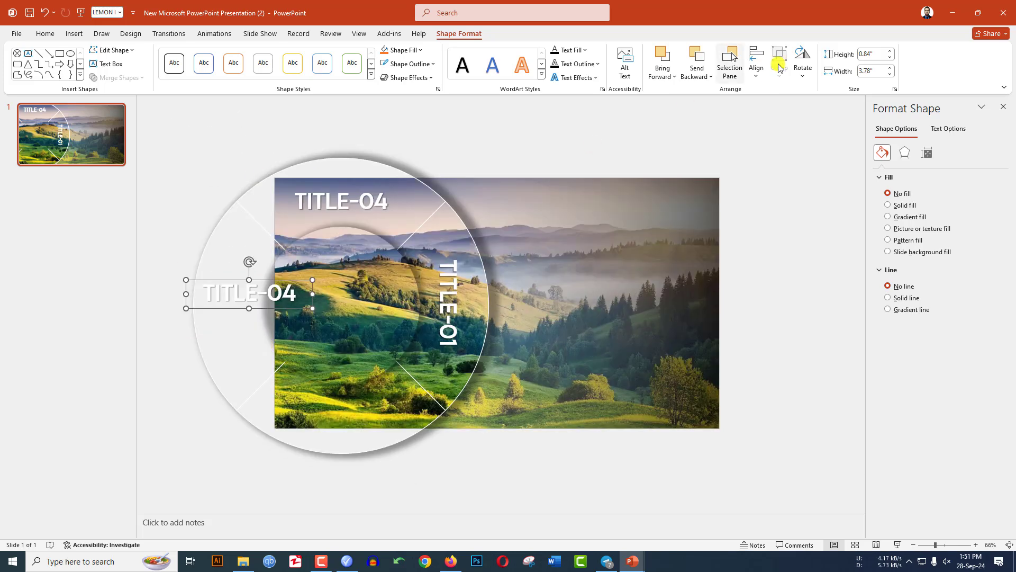
click(803, 74)
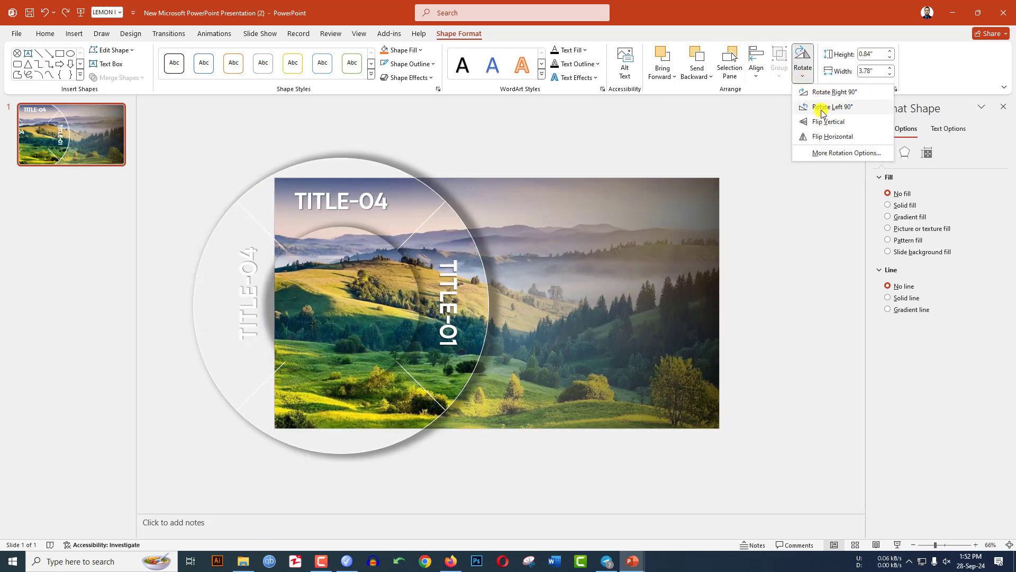
click(824, 108)
click(253, 259)
key(BackSpace)
key(BackSpace)
text(3)
drag(264, 343, 257, 347)
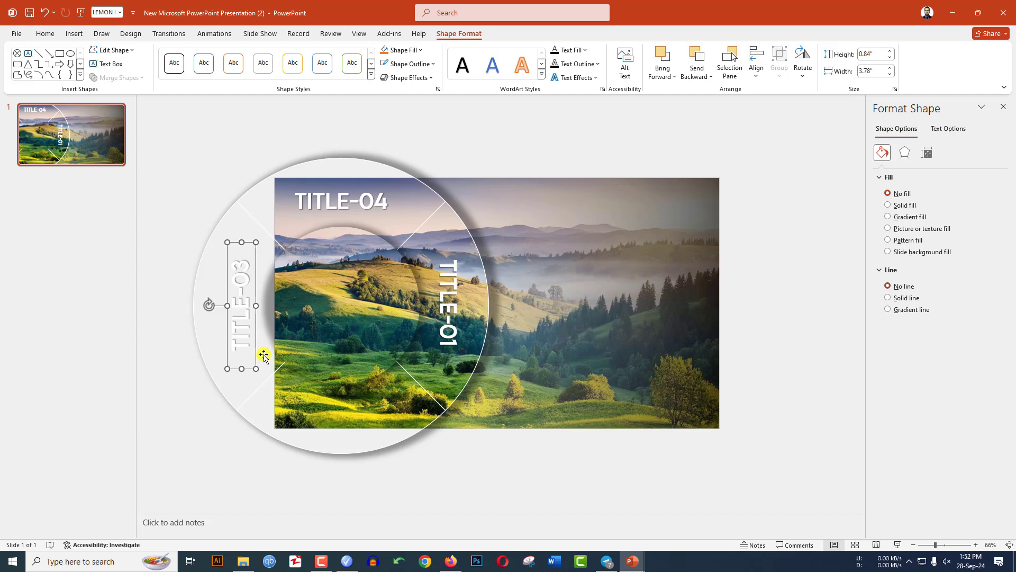
- Add an upside-down copy at the ring's bottom and rename it TITLE-02
key(ctrl+z)
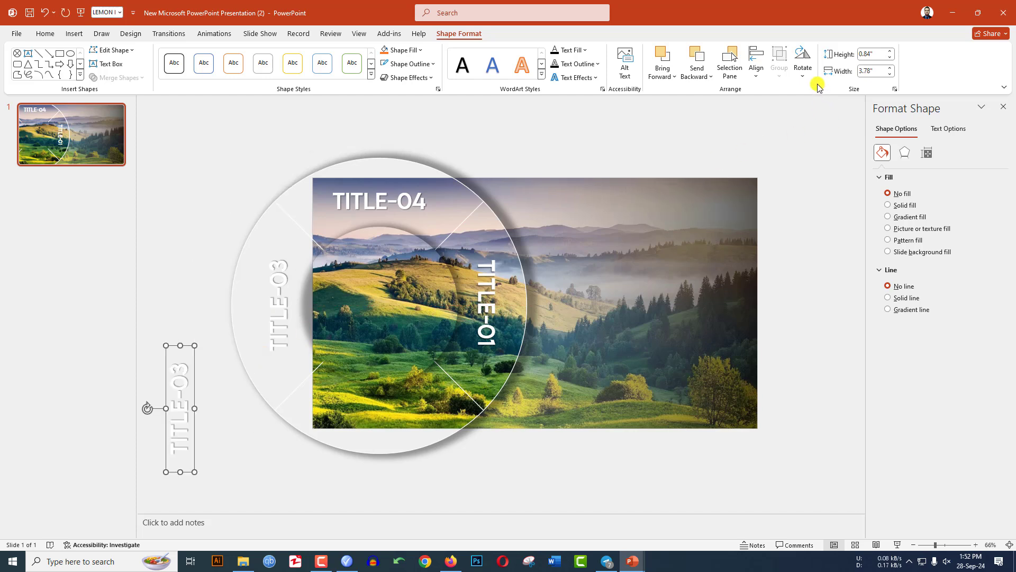
click(803, 69)
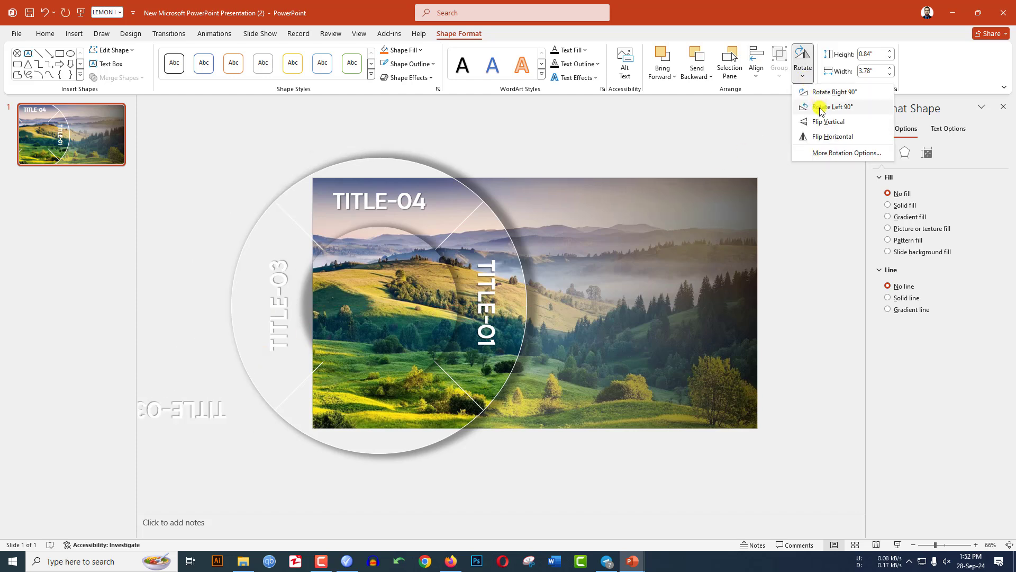
click(820, 108)
drag(252, 424, 451, 421)
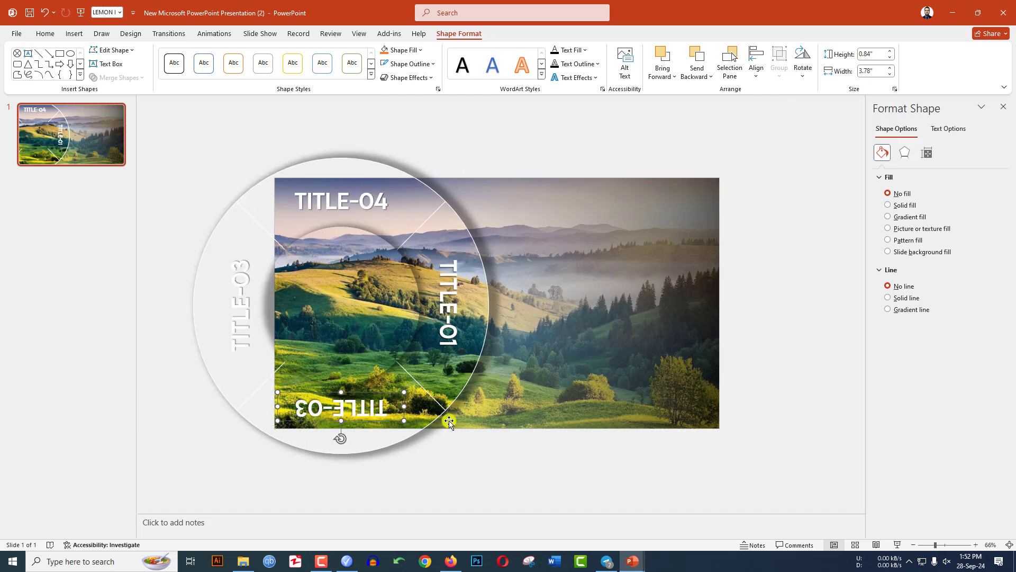
double_click(306, 421)
text(02)
- Select the ring and all four titles and group them with Ctrl+G
click(177, 120)
drag(171, 116, 560, 508)
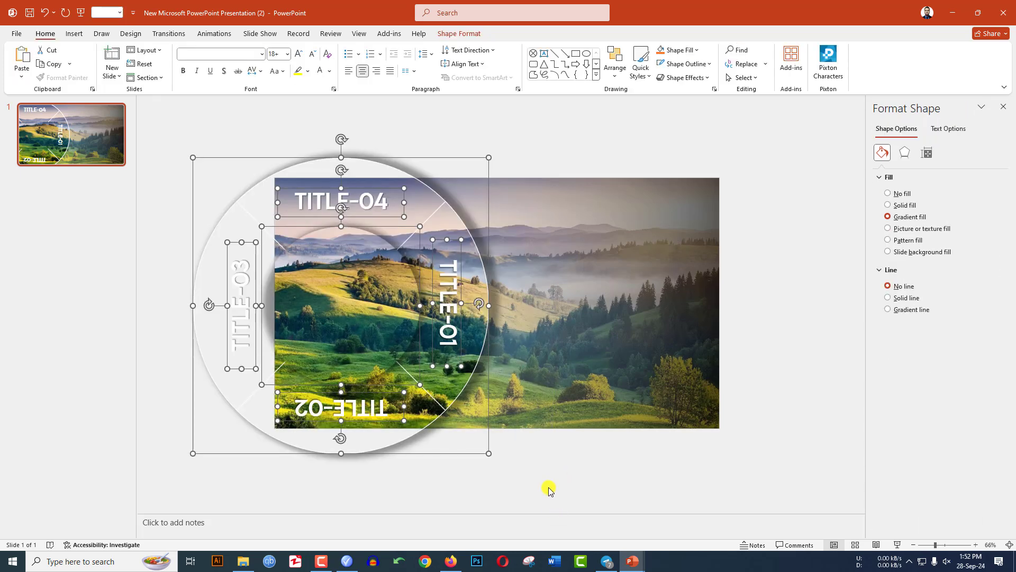
key(ctrl+g)
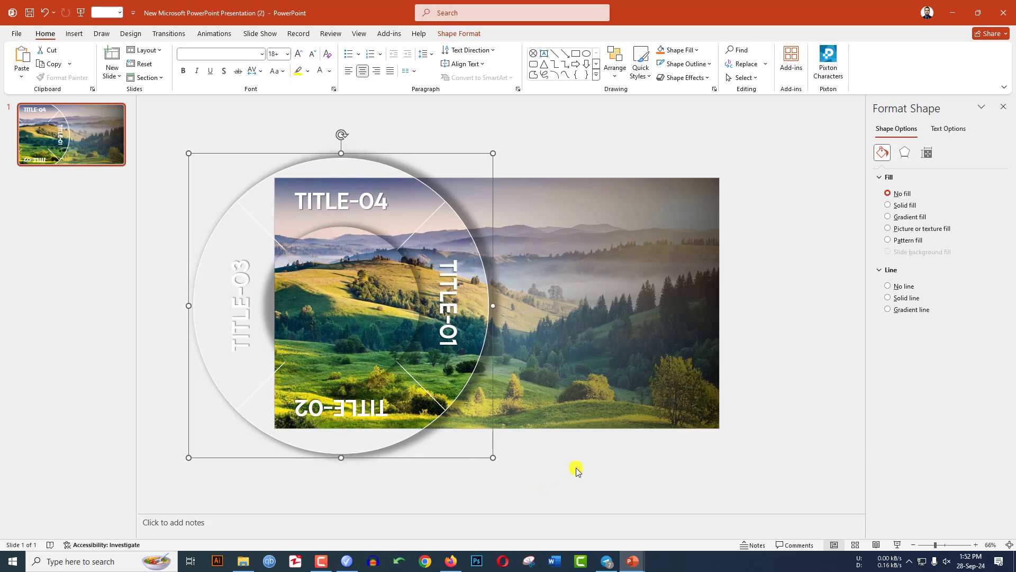
- Duplicate slide 1 and insert the Banff lake photo from this computer
right_click(91, 141)
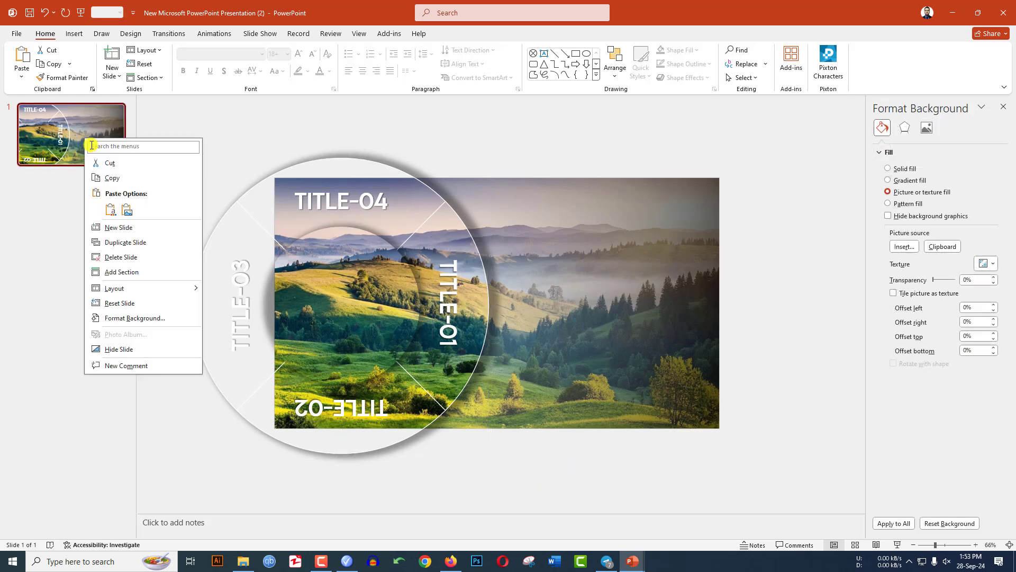
click(125, 242)
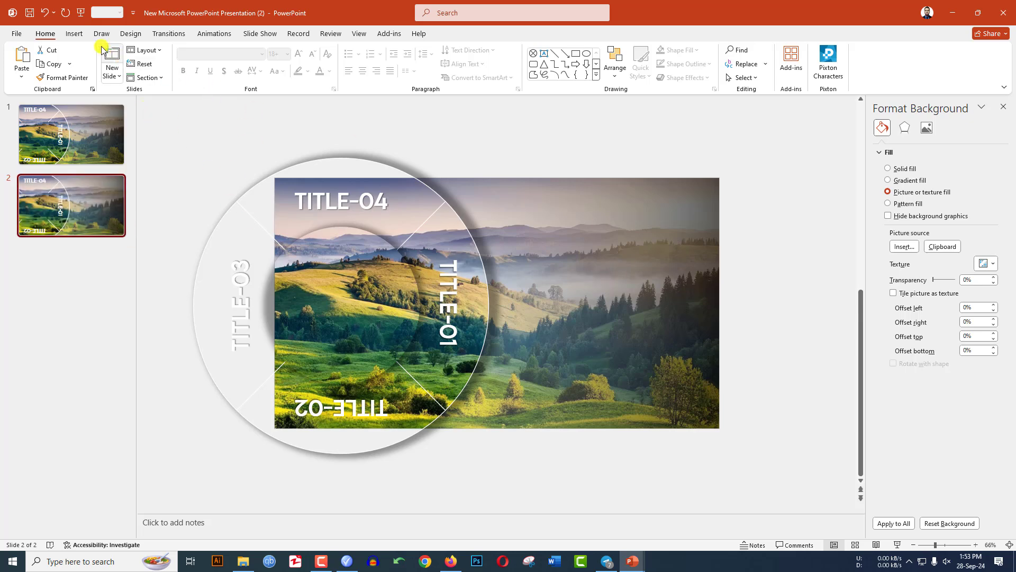
click(73, 34)
click(83, 61)
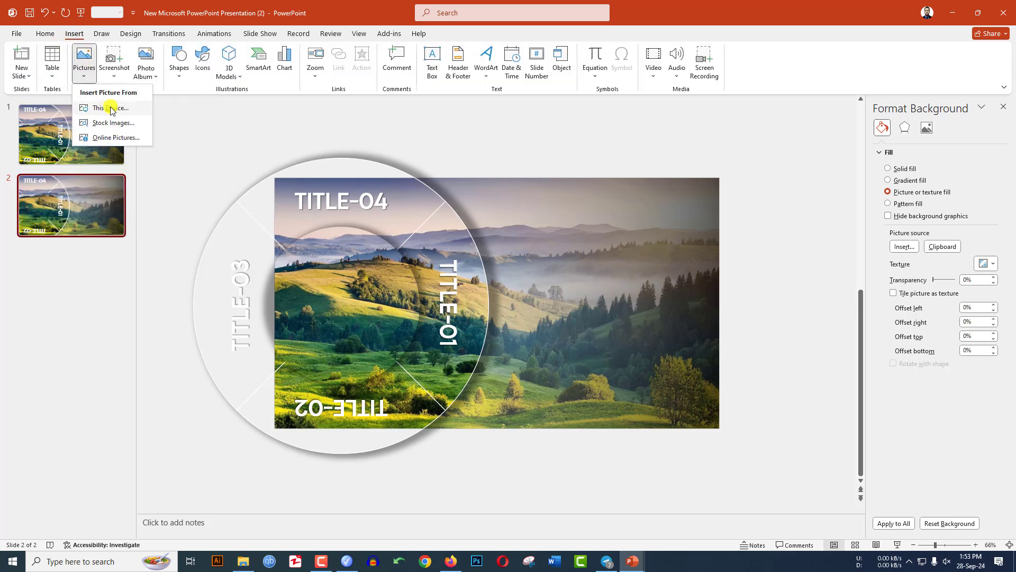
click(110, 107)
click(214, 184)
click(325, 254)
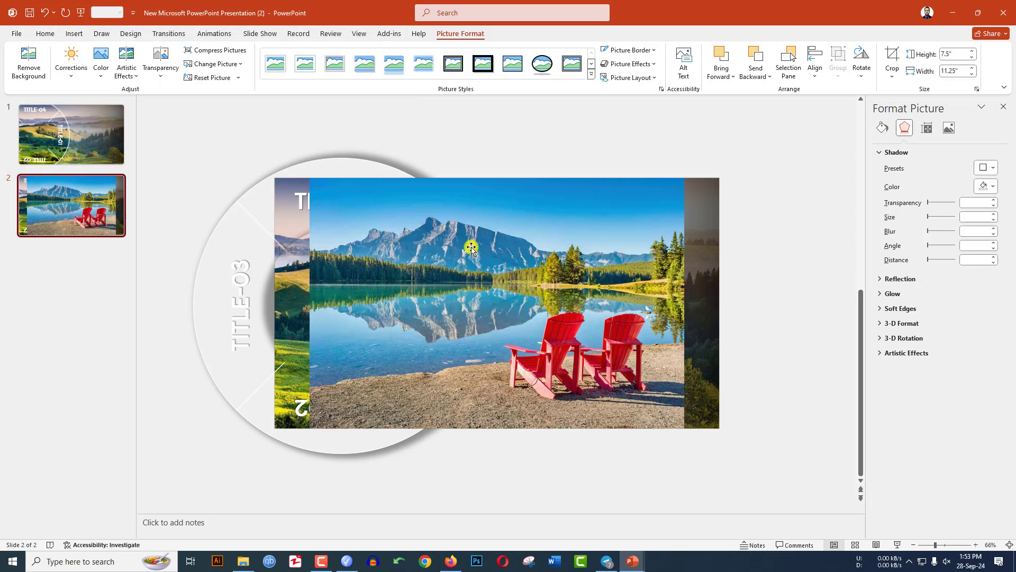
- Crop the lake photo to 16:9 and cut it from the slide
click(892, 77)
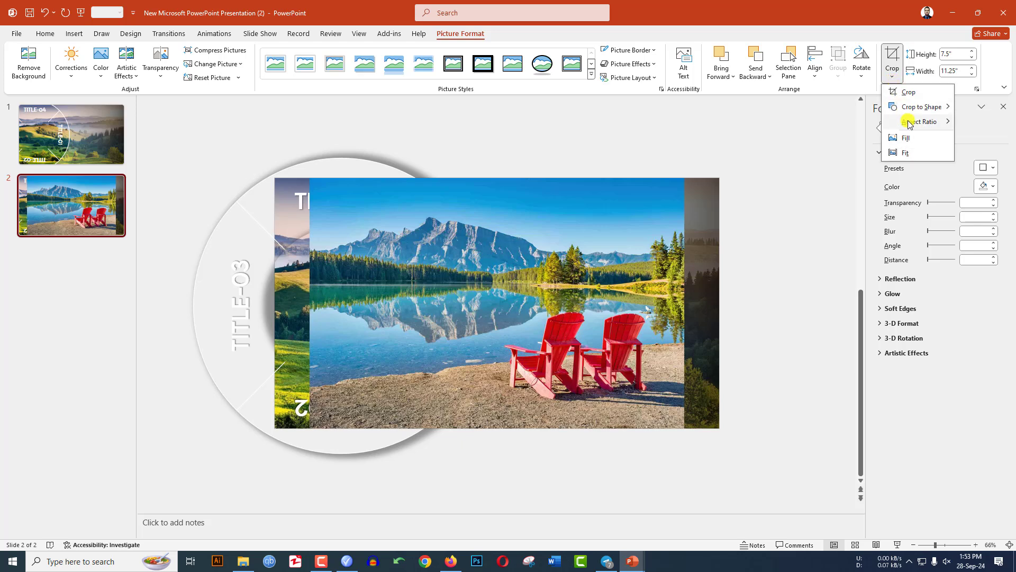
mouse_move(946, 127)
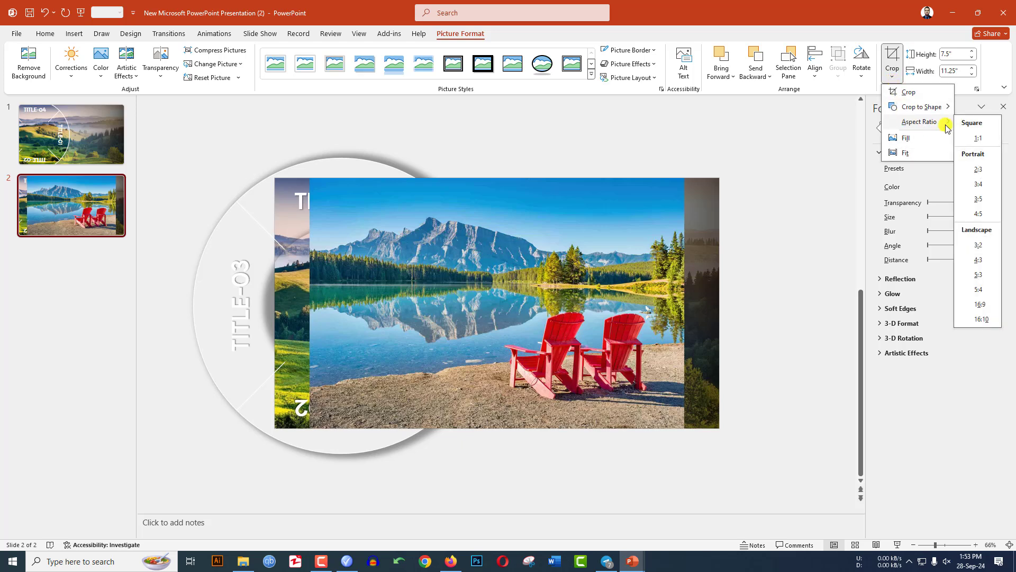
click(983, 309)
click(803, 243)
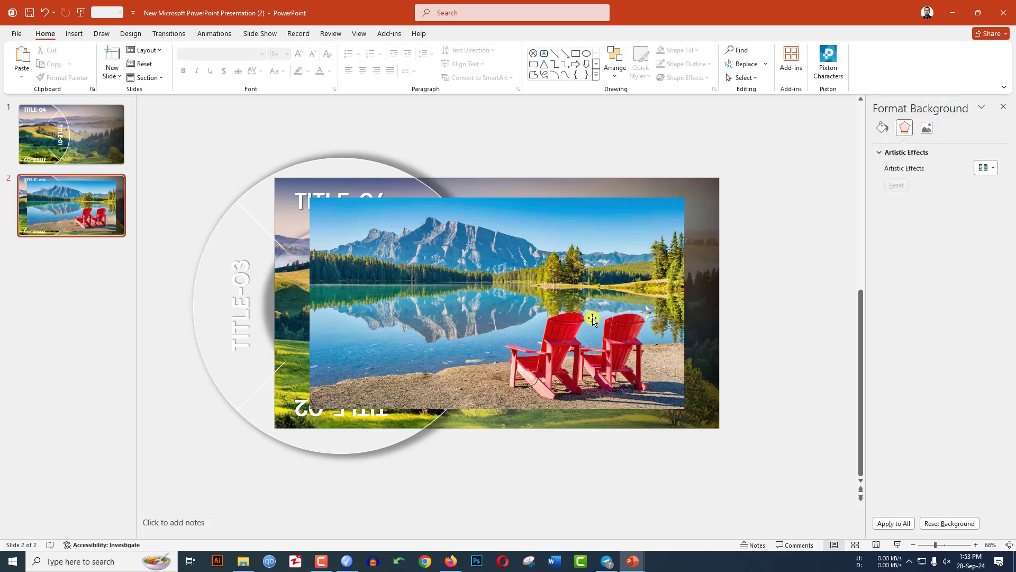
click(512, 302)
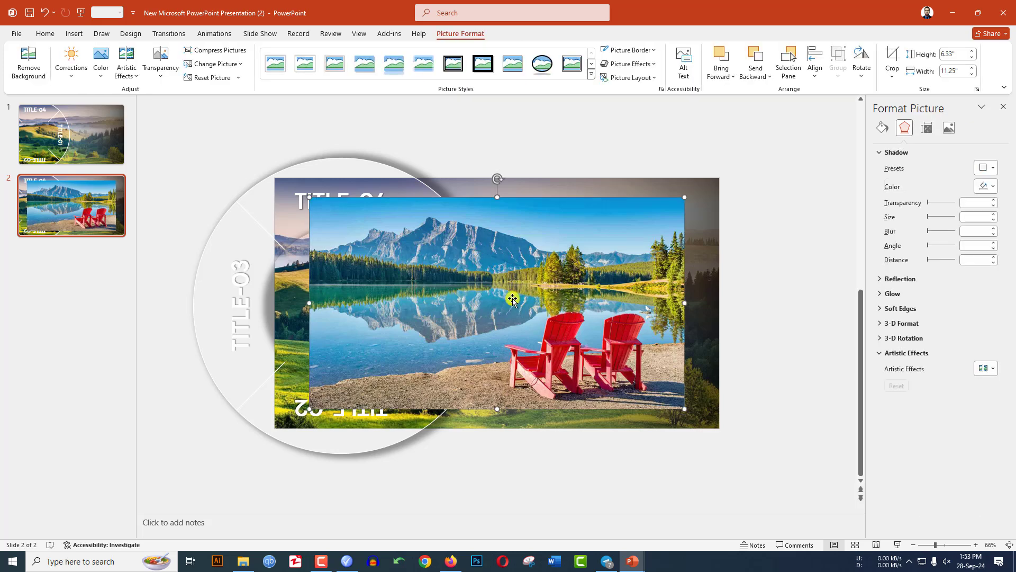
key(Delete)
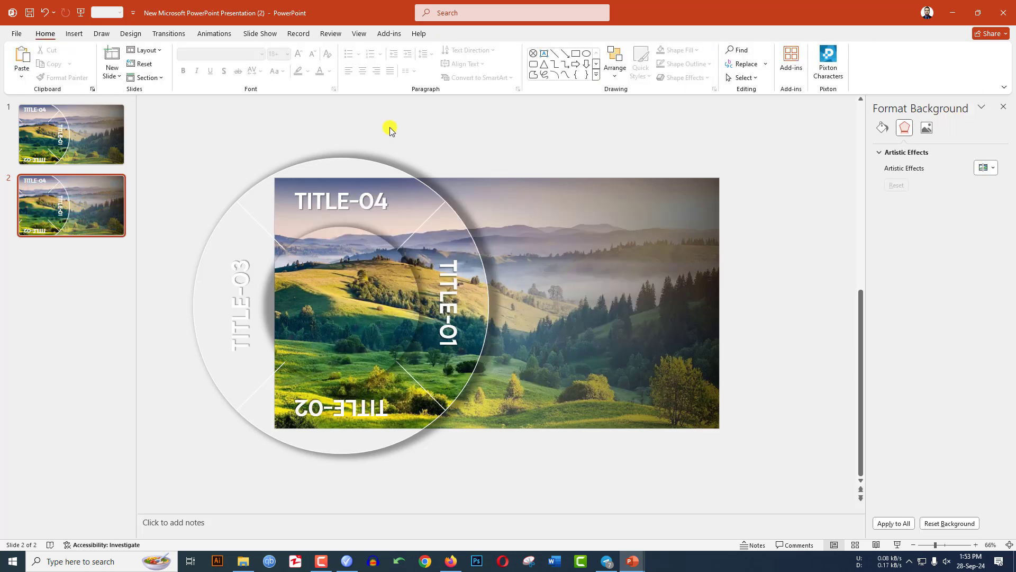
- Set the cut lake photo as the slide background and rotate the title ring a quarter turn
click(130, 33)
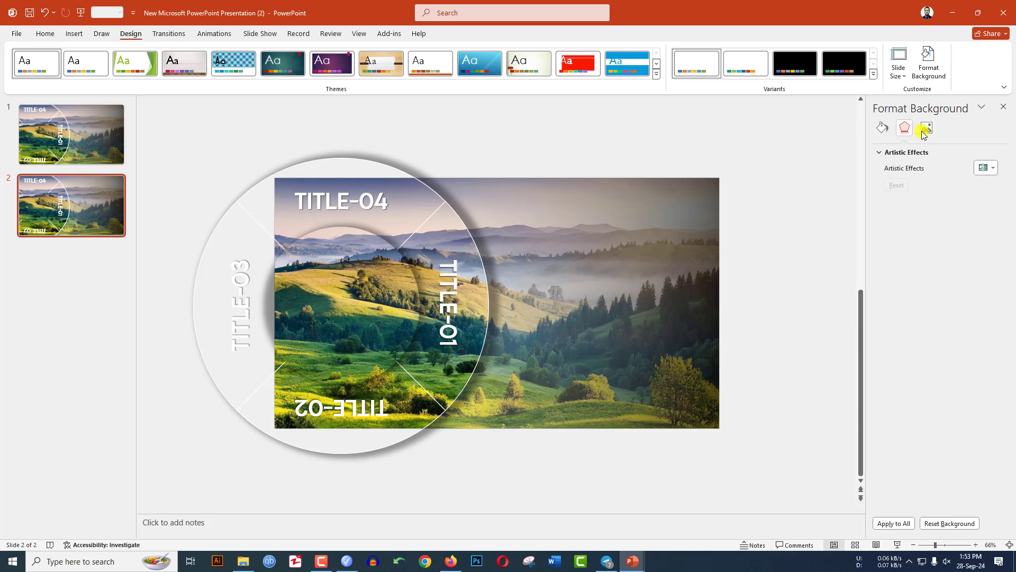
click(925, 68)
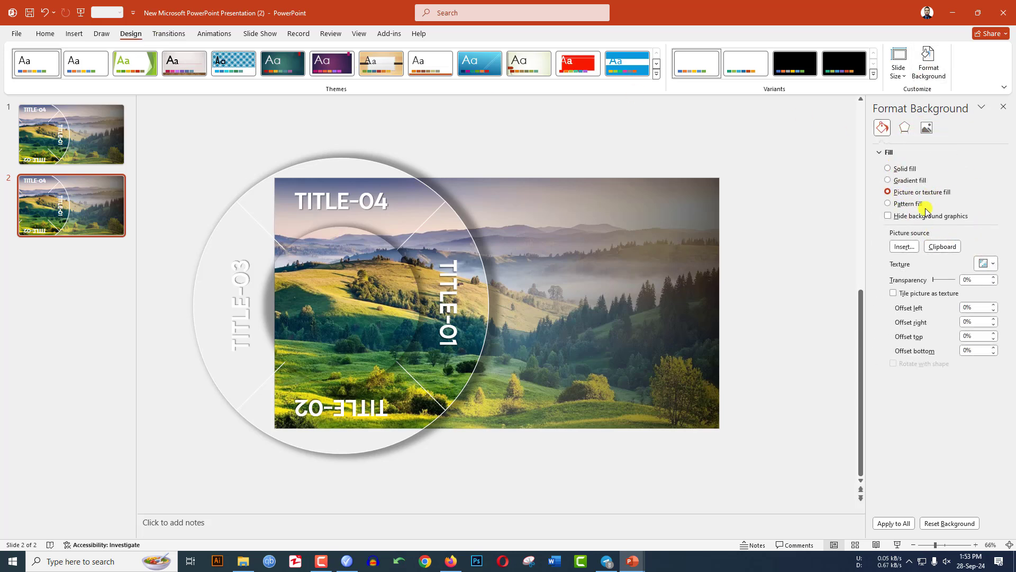
click(942, 246)
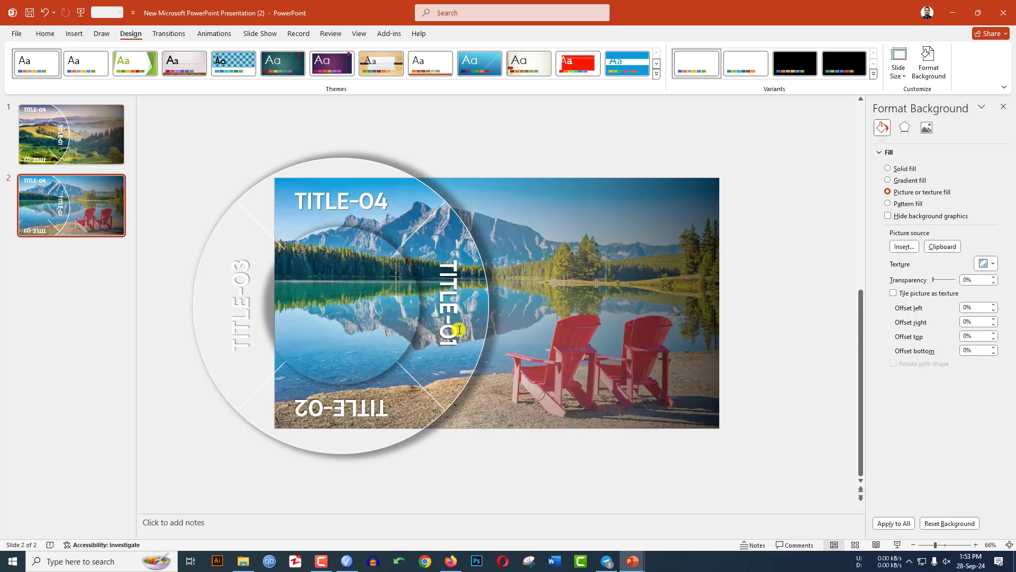
click(457, 359)
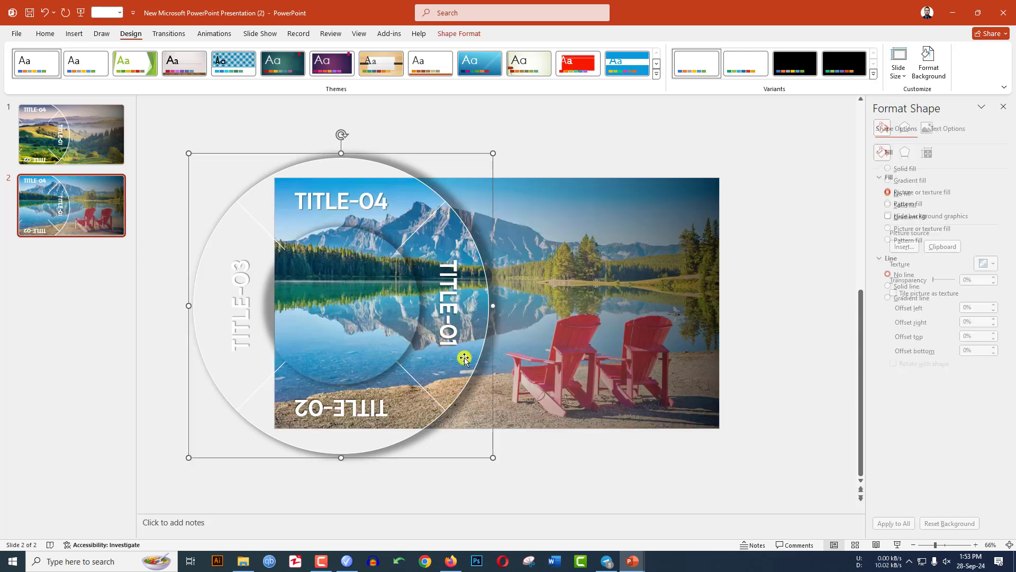
drag(341, 134, 168, 307)
- Deselect the rotated title ring, leaving TITLE-01 on top over the lake photo
click(555, 466)
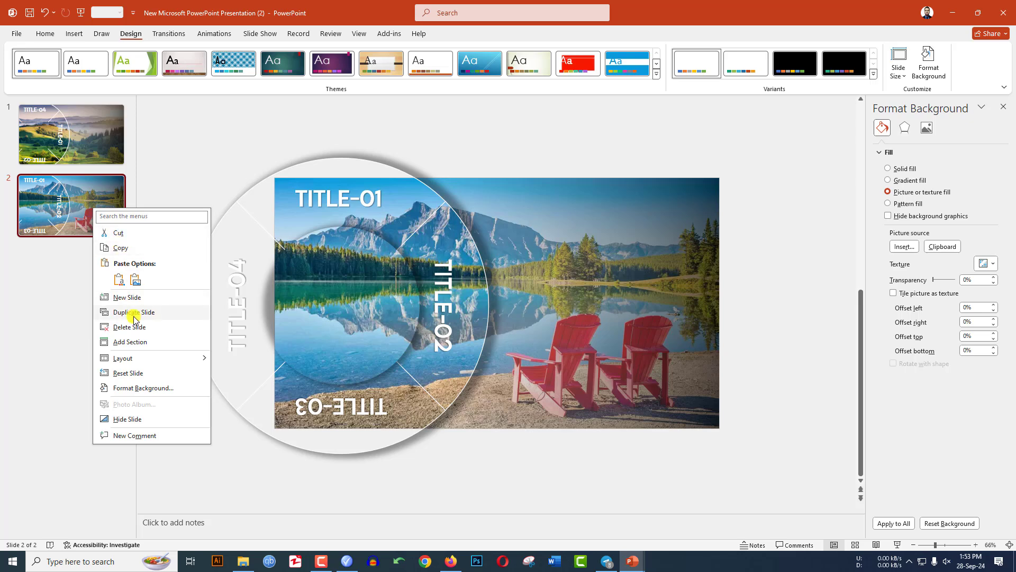
- Duplicate slide 2 and insert pagoda photo j from this computer
click(134, 313)
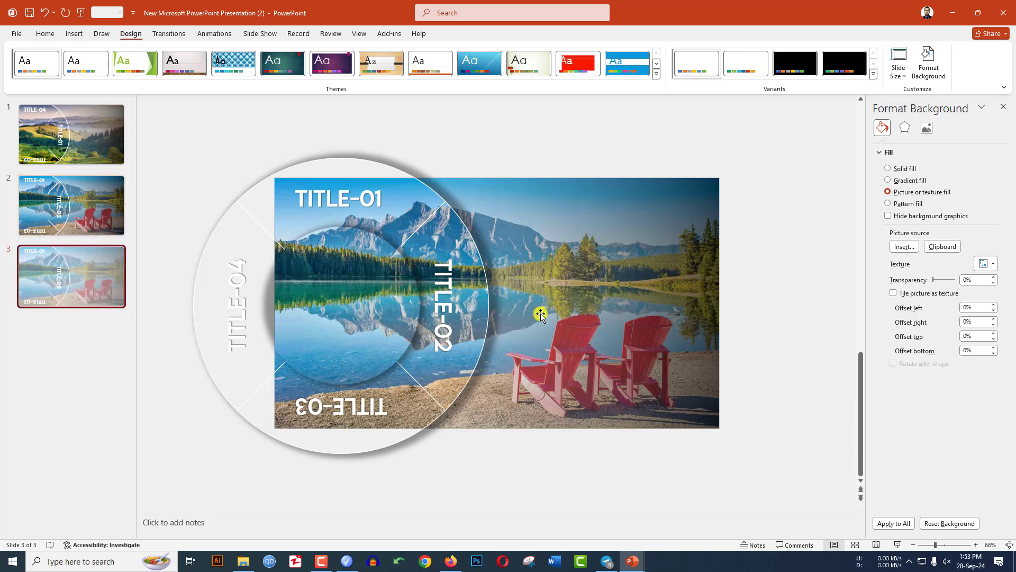
click(74, 35)
click(83, 59)
click(102, 108)
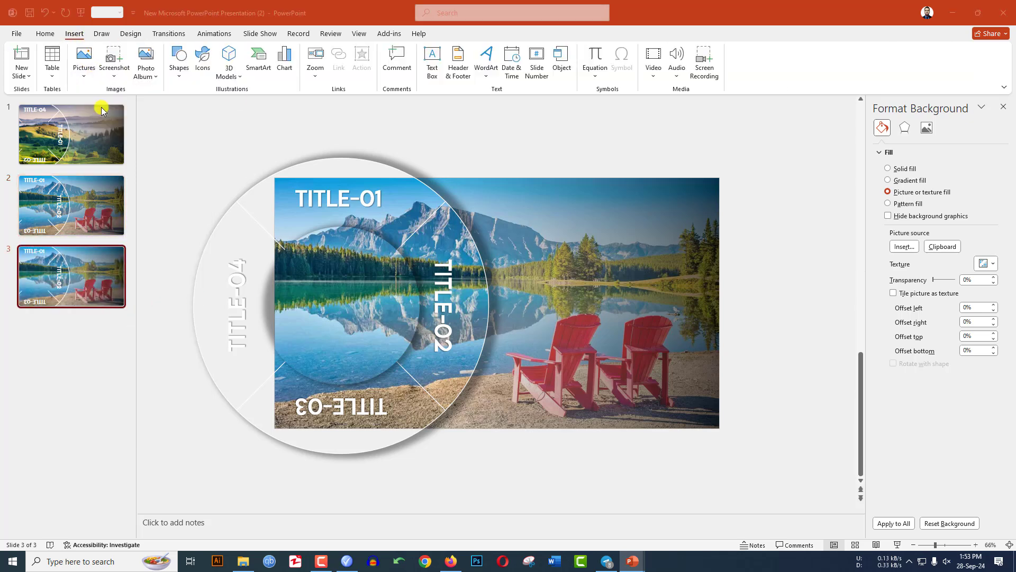
click(245, 95)
click(324, 254)
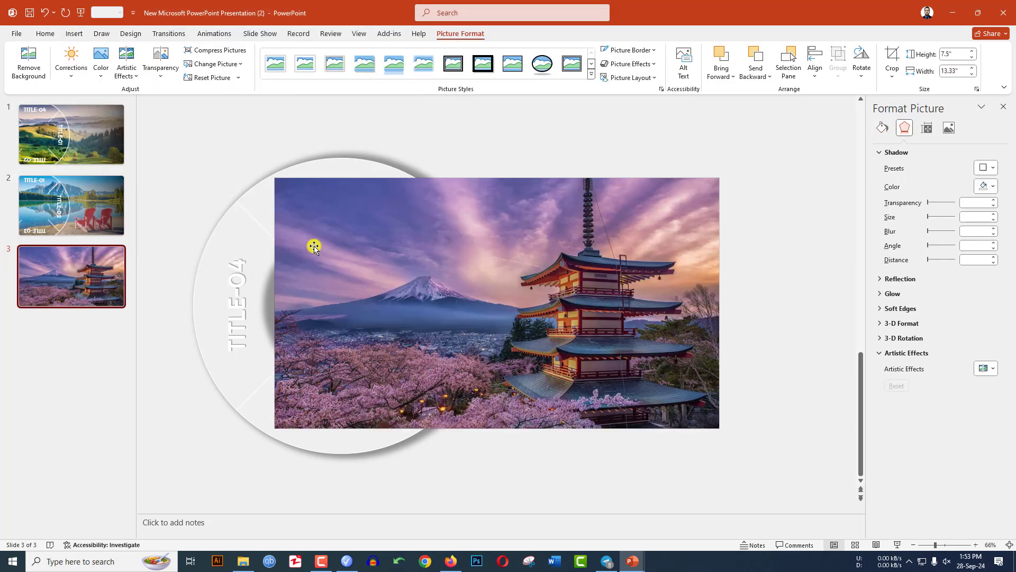
- Cut the pagoda photo and use it as the slide background from the clipboard
click(604, 334)
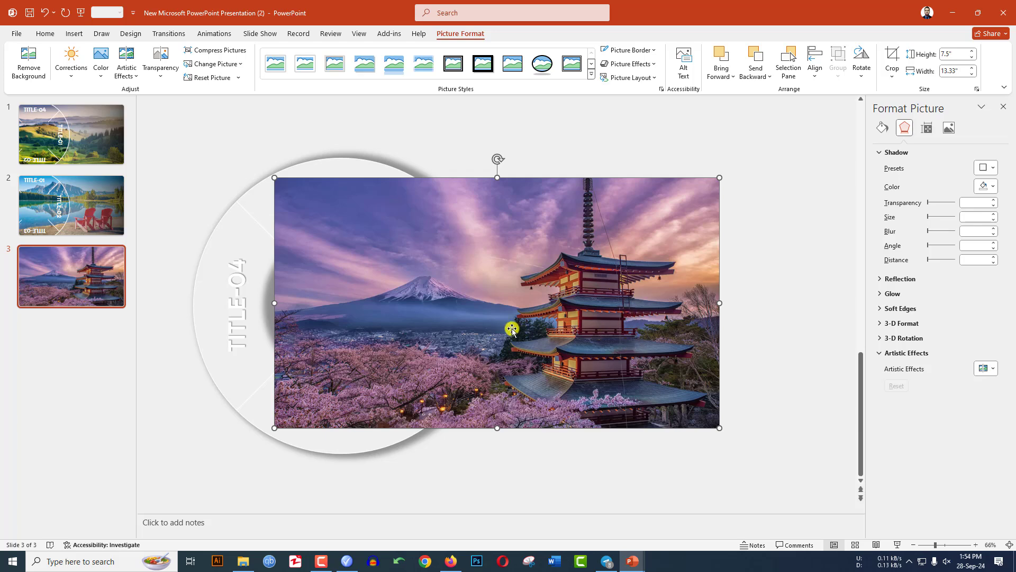
key(Delete)
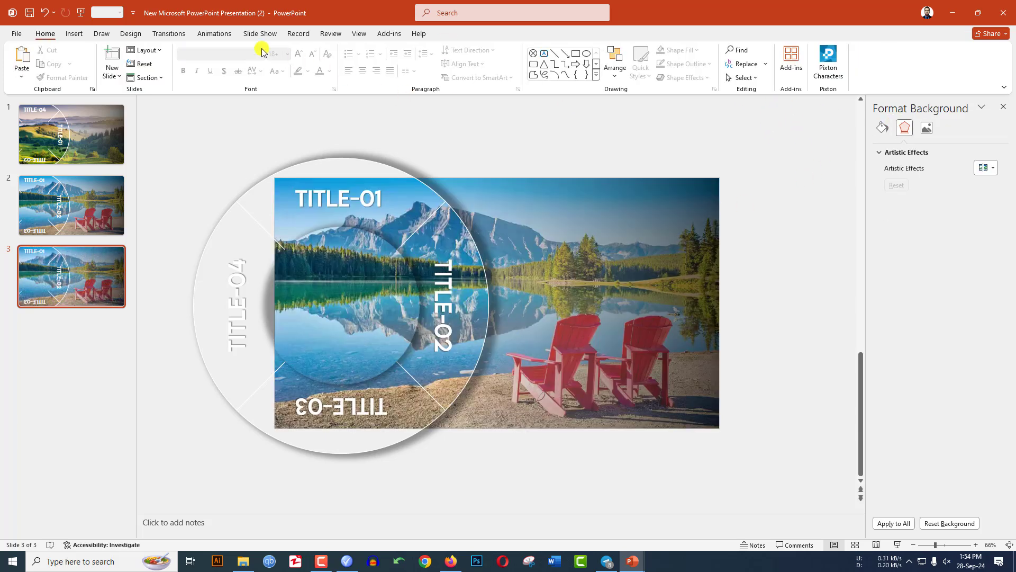
click(131, 33)
click(929, 68)
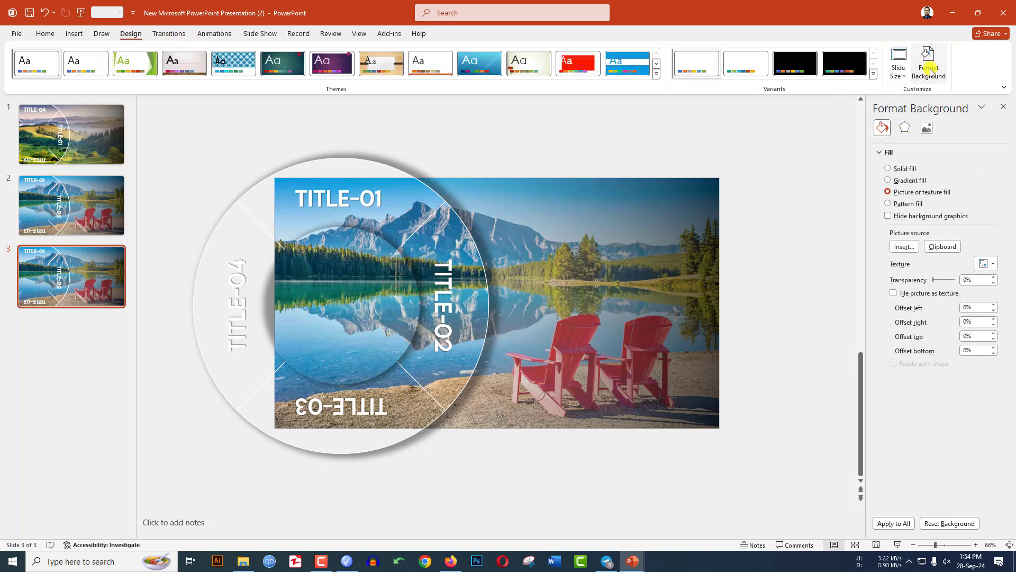
click(942, 247)
- Rotate the title ring a quarter turn counterclockwise so TITLE-02 sits on top
click(473, 324)
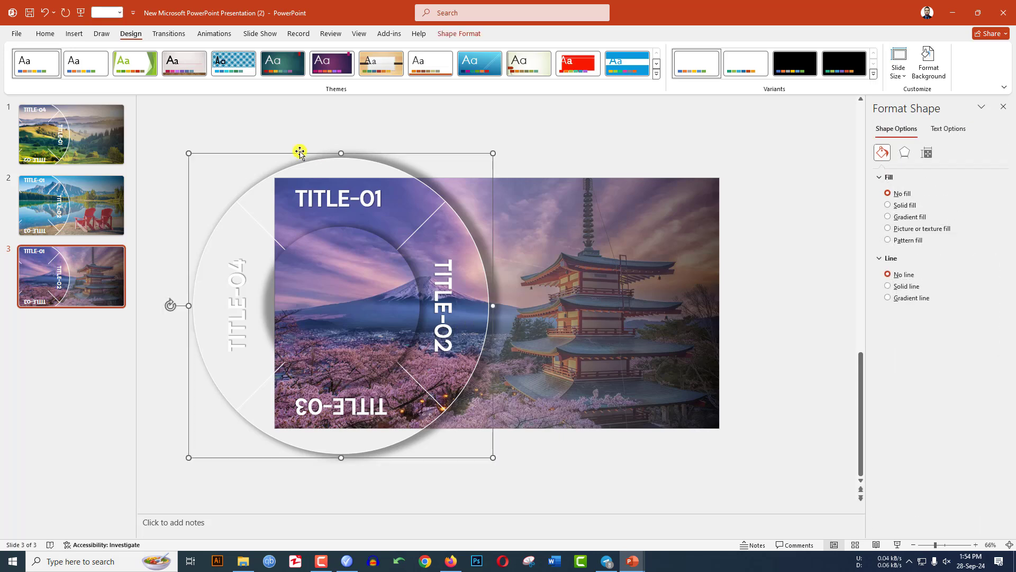
drag(168, 303, 343, 491)
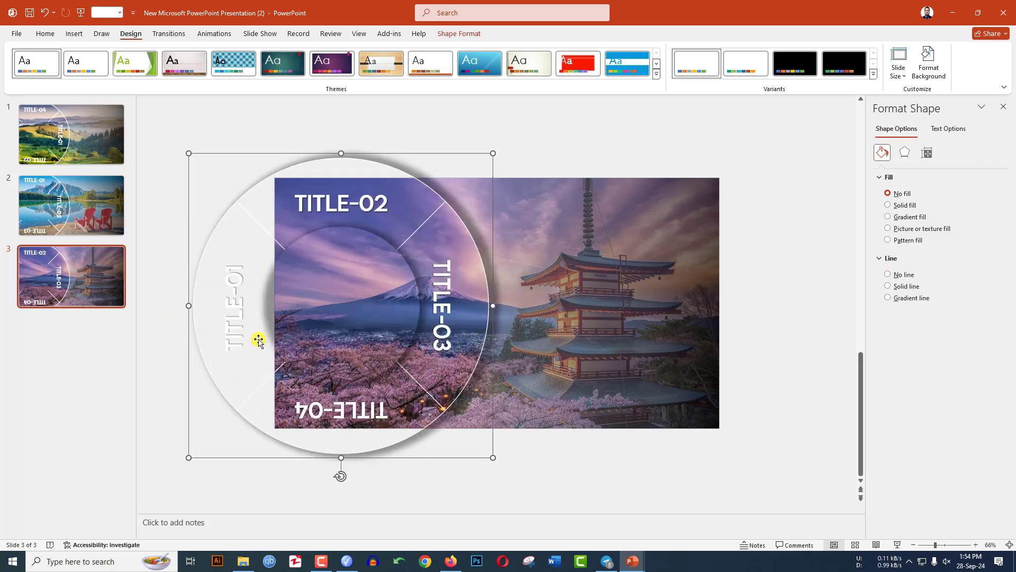
right_click(77, 284)
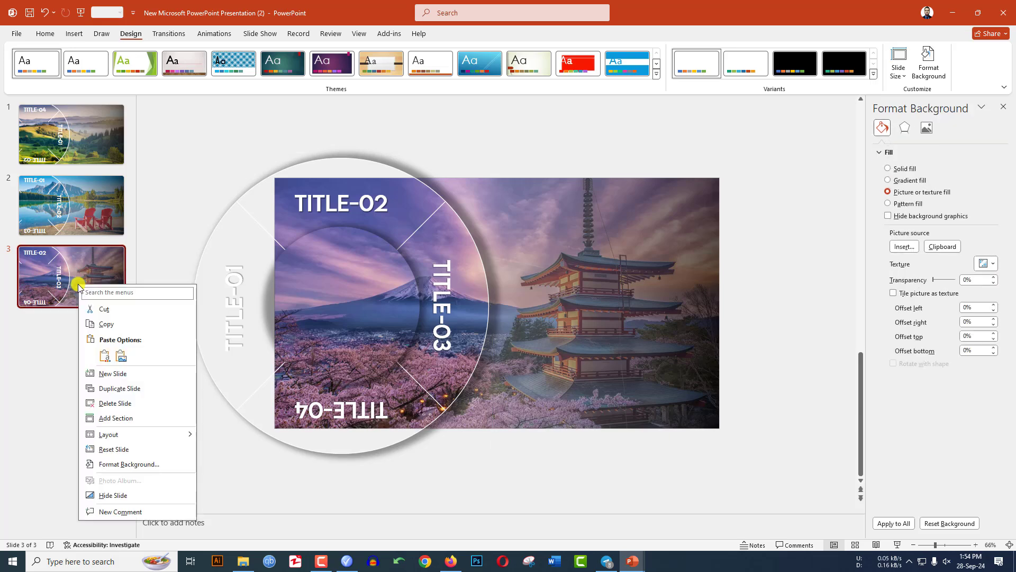
- Duplicate slide 3 and insert icy lake photo b from this computer
click(109, 390)
click(74, 33)
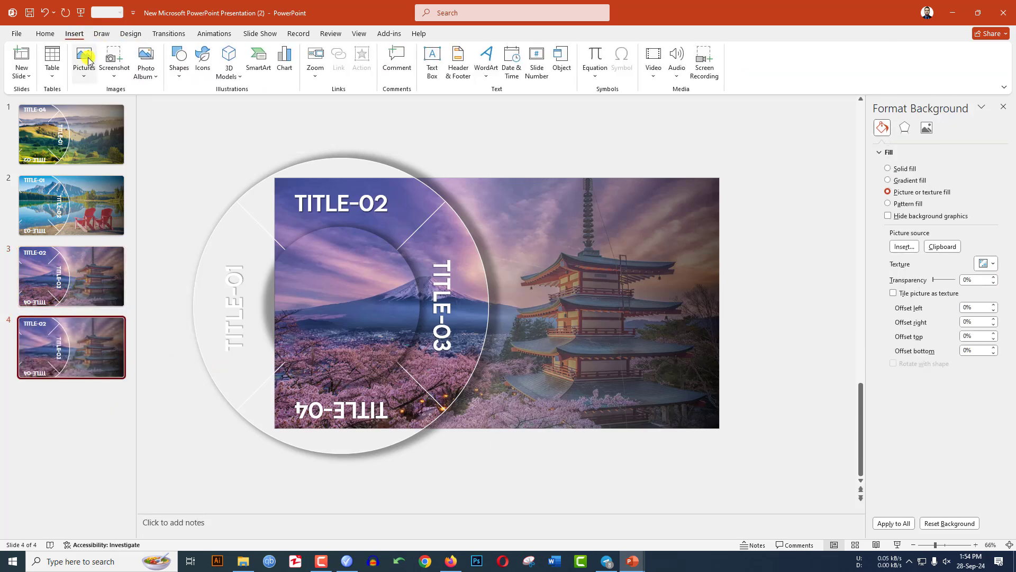
click(84, 62)
click(95, 109)
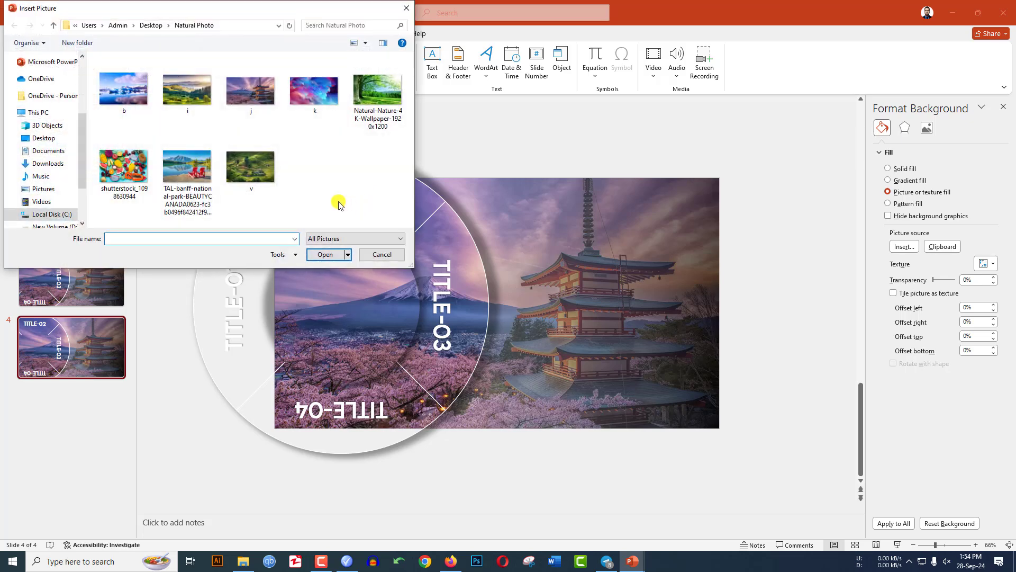
double_click(128, 100)
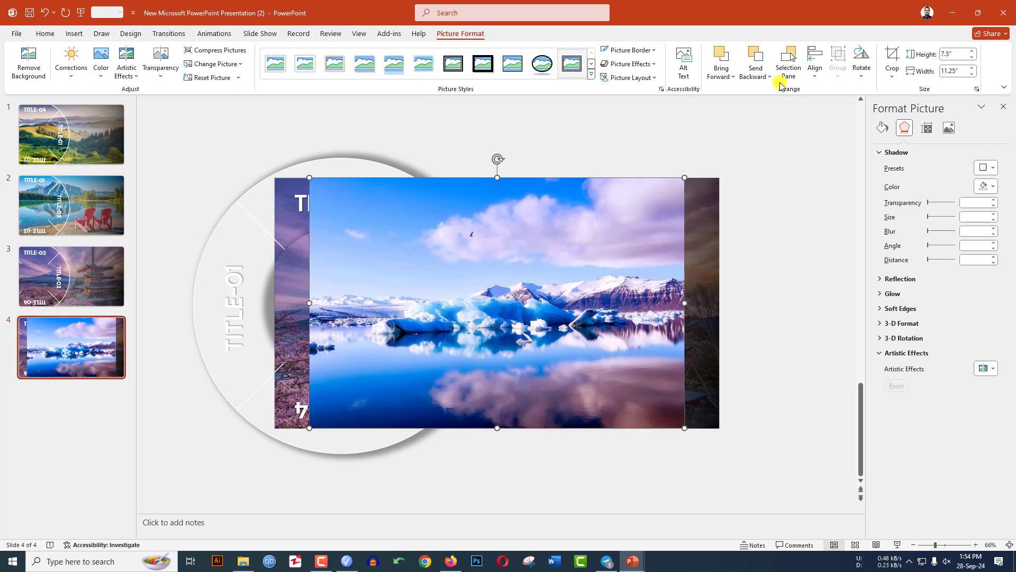
- Crop the icy lake photo to 16:9 and cut it from the slide
click(894, 80)
mouse_move(916, 122)
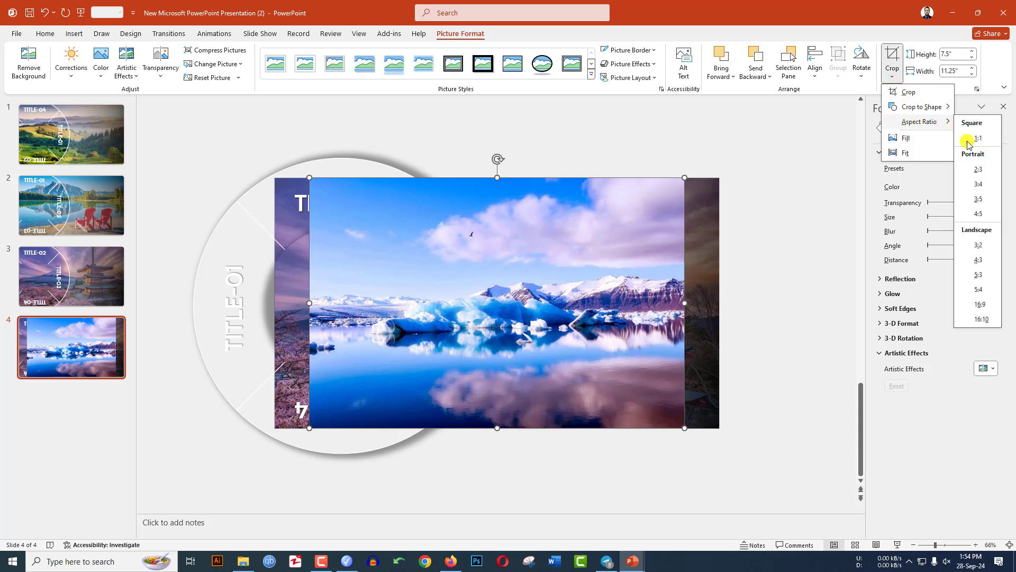
click(984, 304)
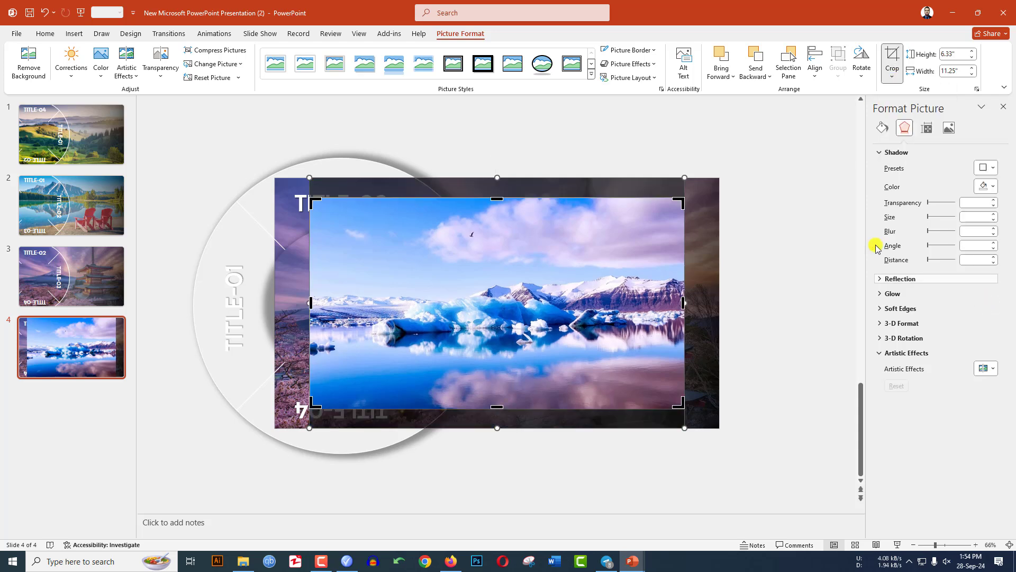
click(757, 239)
click(553, 317)
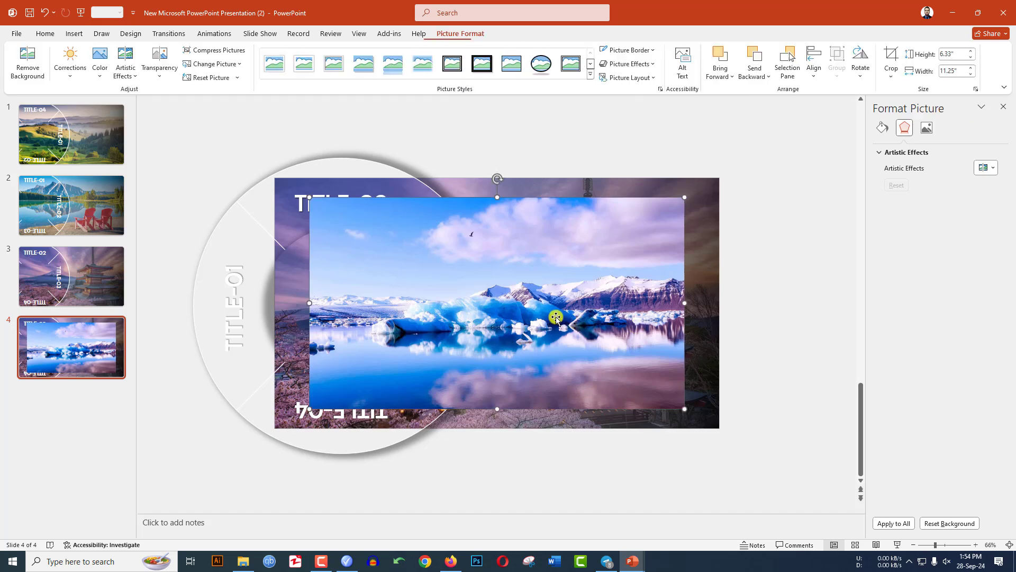
key(Escape)
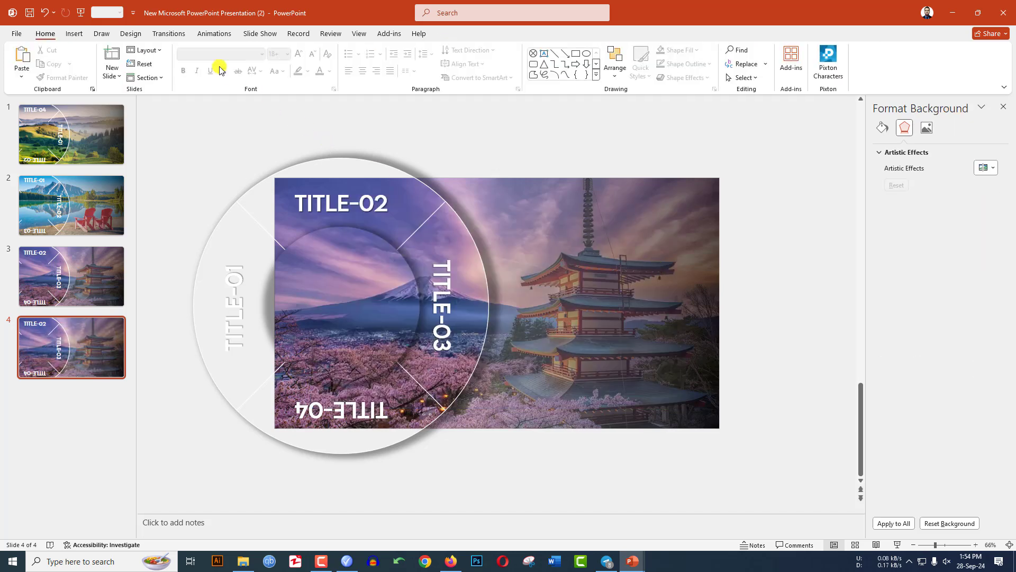
- Fill the background with the glacier picture and rotate the ring so TITLE-03 is on top
click(130, 33)
click(929, 66)
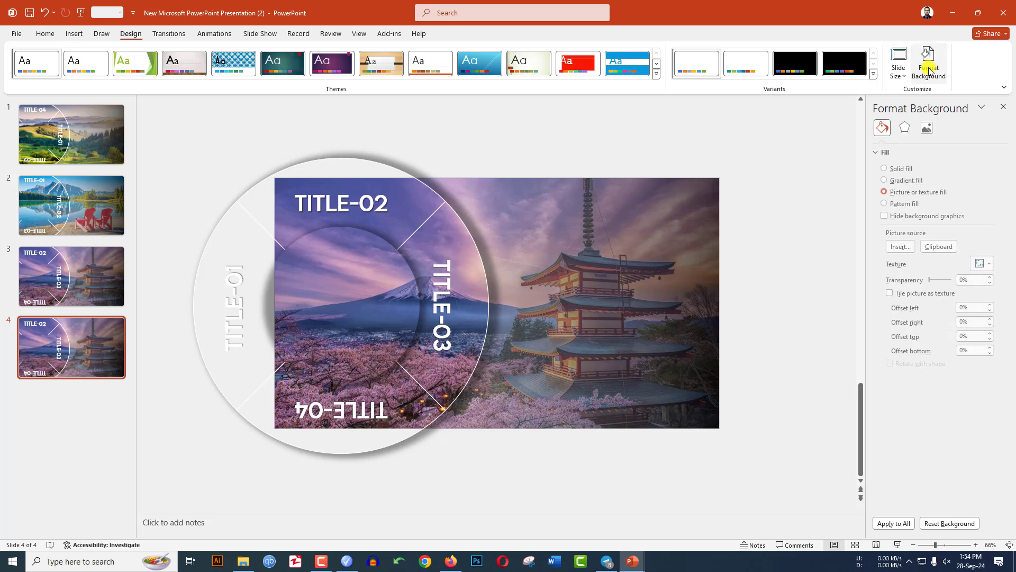
click(945, 247)
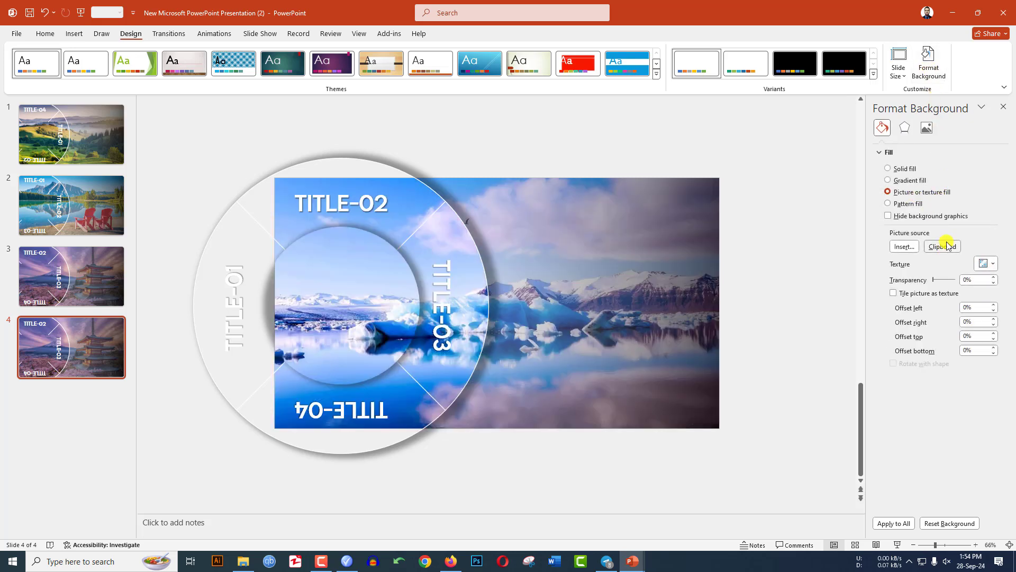
click(442, 382)
drag(341, 476, 492, 307)
click(566, 461)
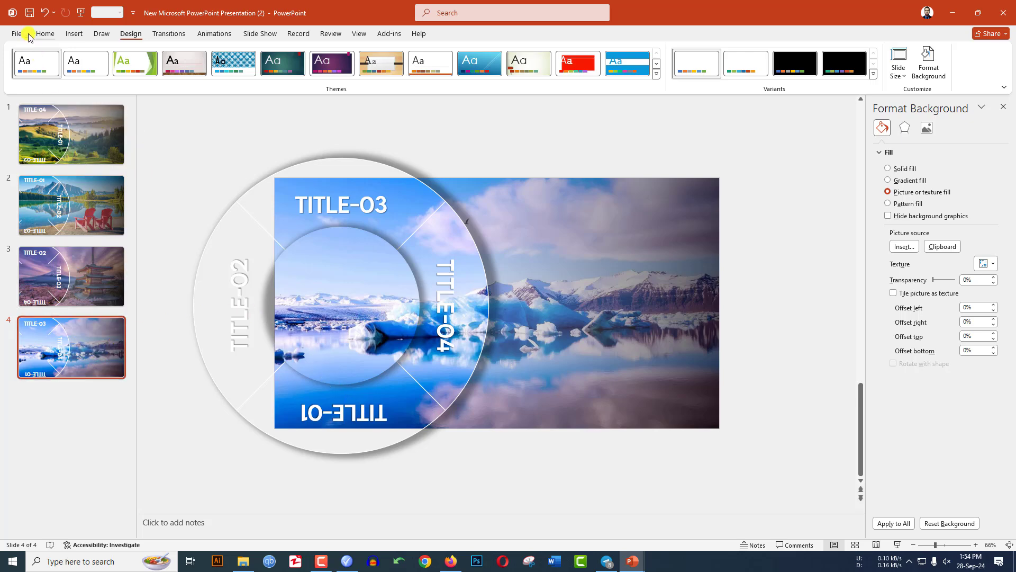
click(29, 12)
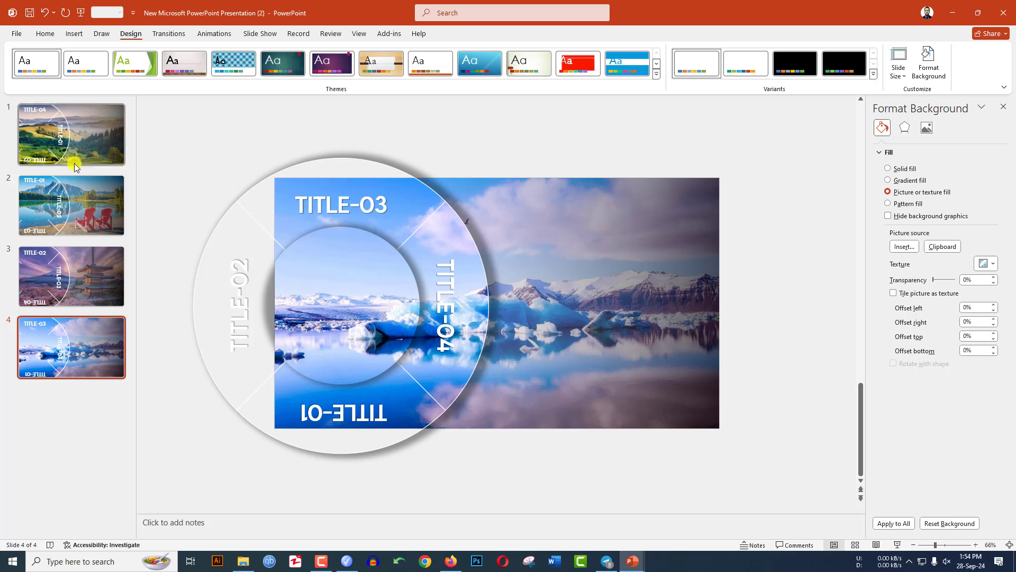
- Return to slide 1, the green hills slide, and bring up the Insert tab
click(85, 137)
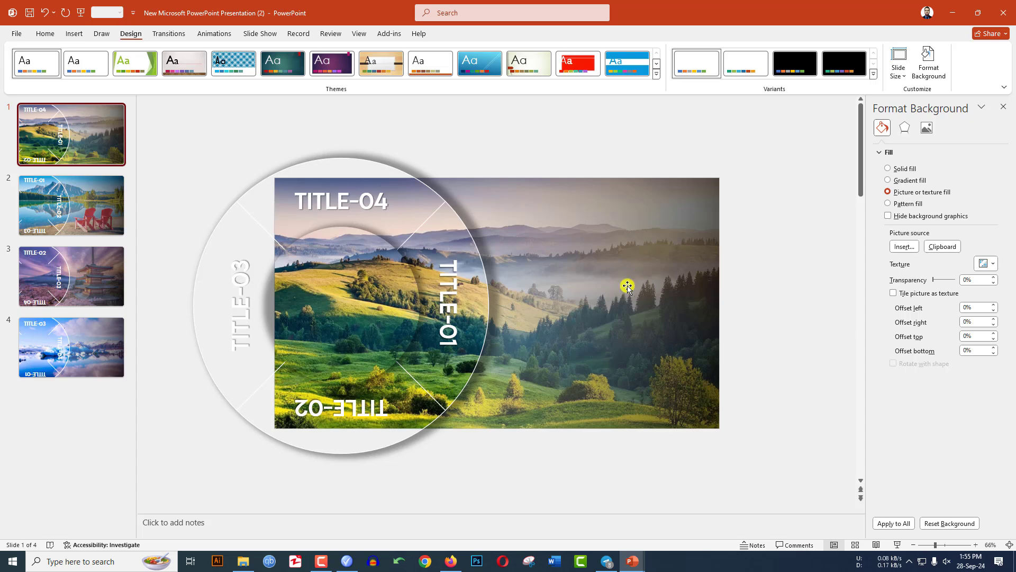
ctrl+scroll(624, 283, down, 4)
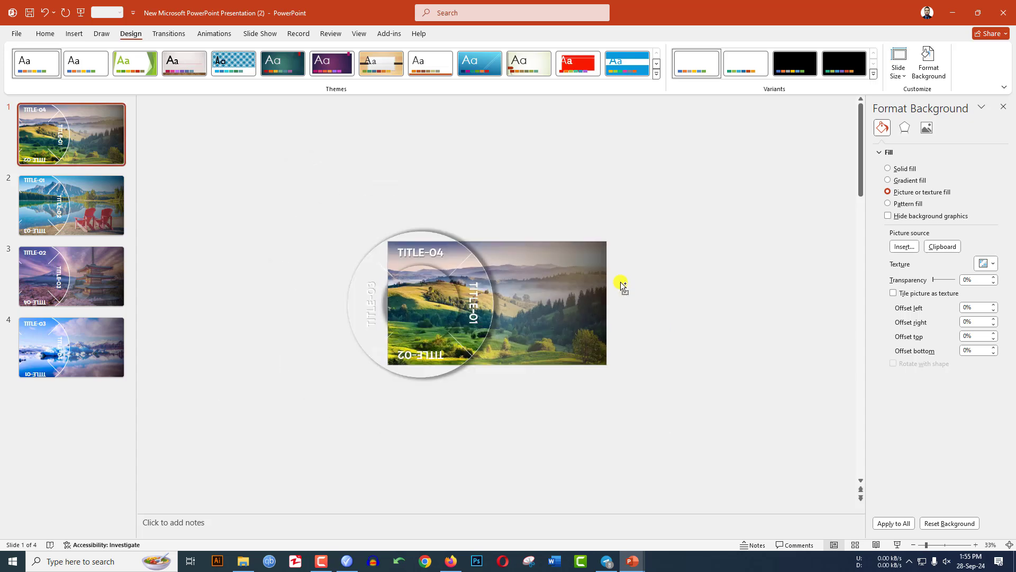
click(74, 35)
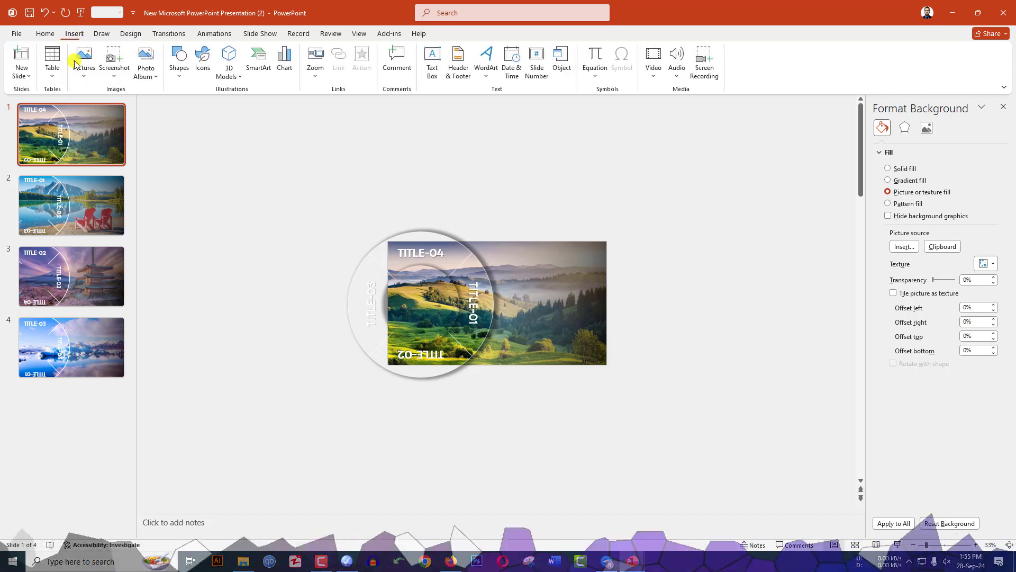
- Draw a text box in the upper right of slide 1 beside the lens
click(178, 79)
click(176, 103)
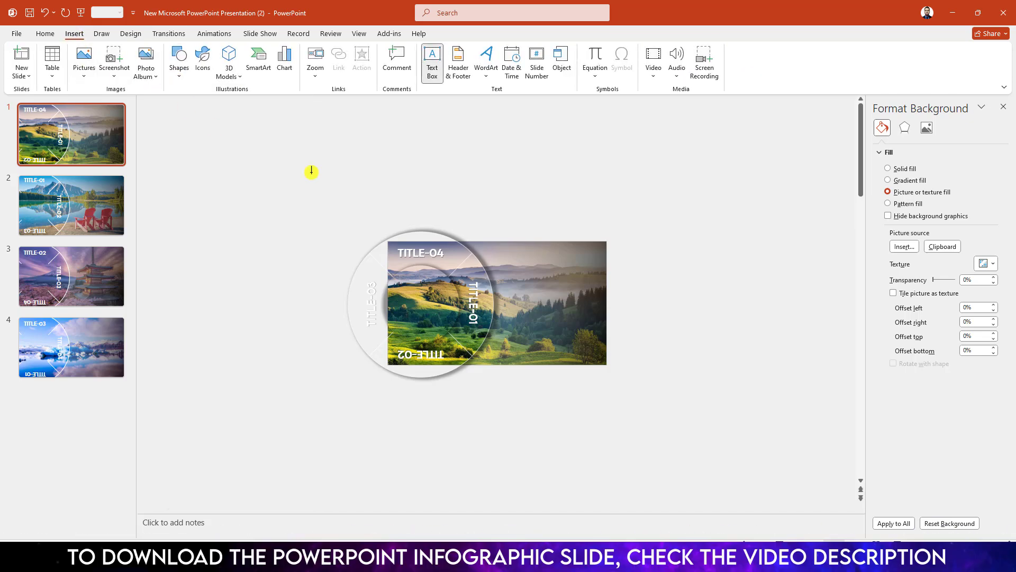
mouse_move(506, 253)
mouse_down()
mouse_move(604, 470)
mouse_move(596, 460)
mouse_up()
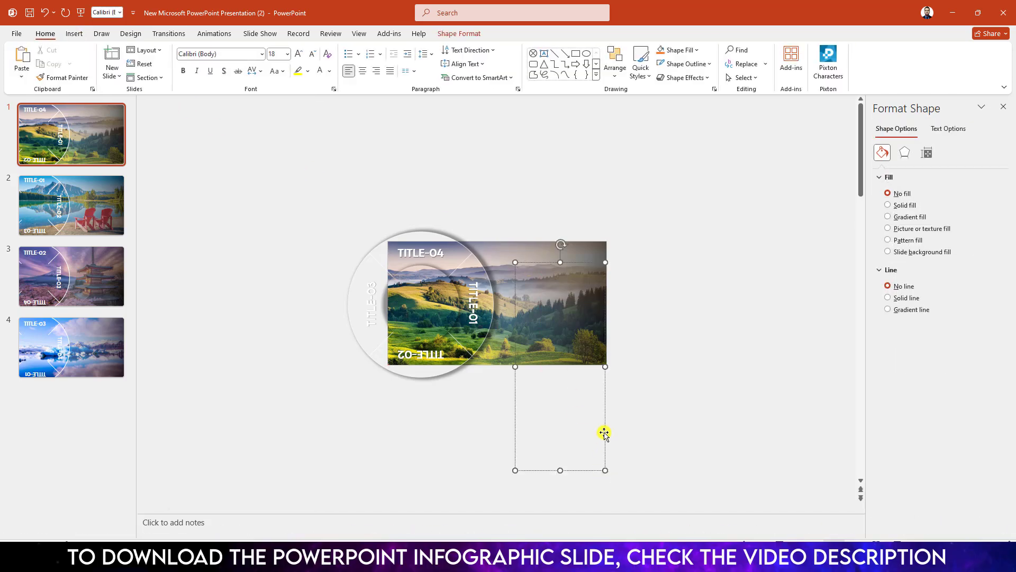
click(525, 260)
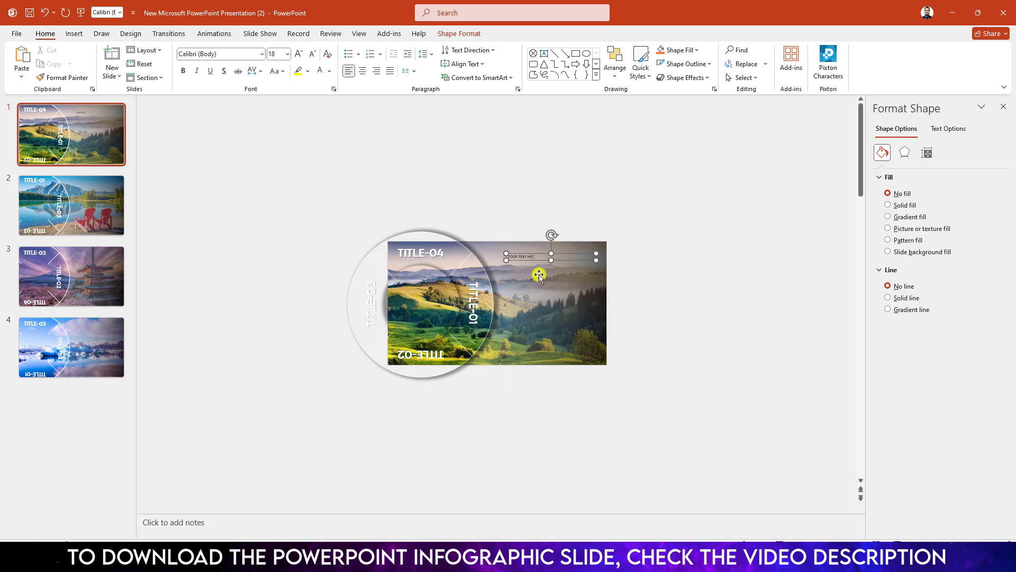
- Format the YOUR TEXT HERE heading as bold white LEMON MILK at size 32
key(ctrl+a)
click(223, 52)
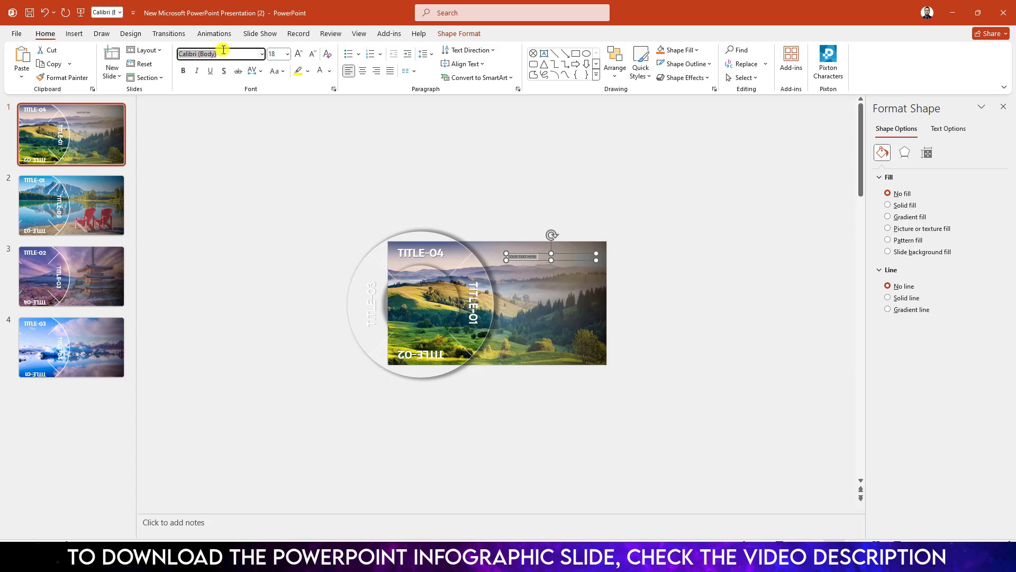
key(Return)
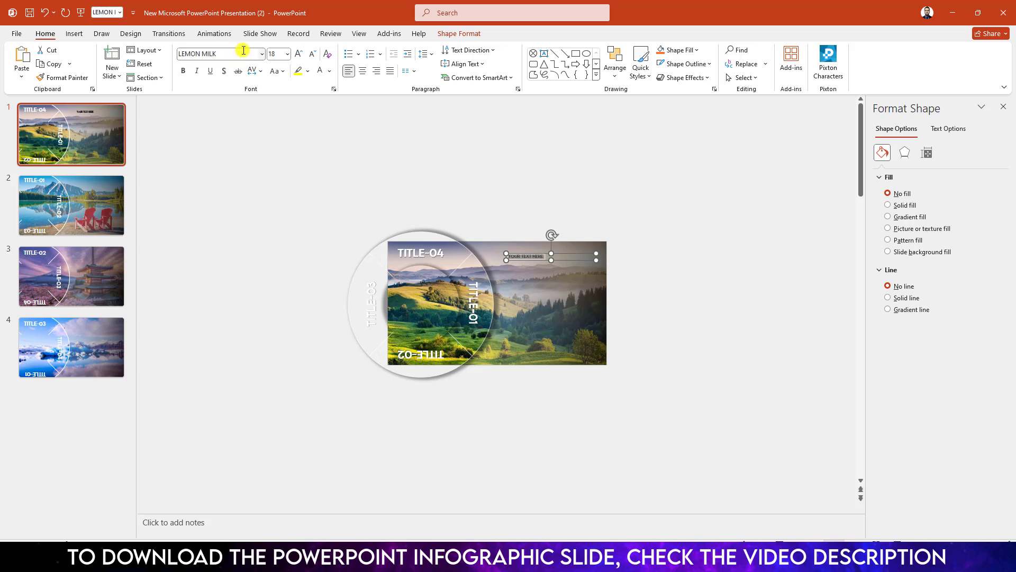
click(300, 54)
click(300, 54)
click(300, 54)
click(299, 53)
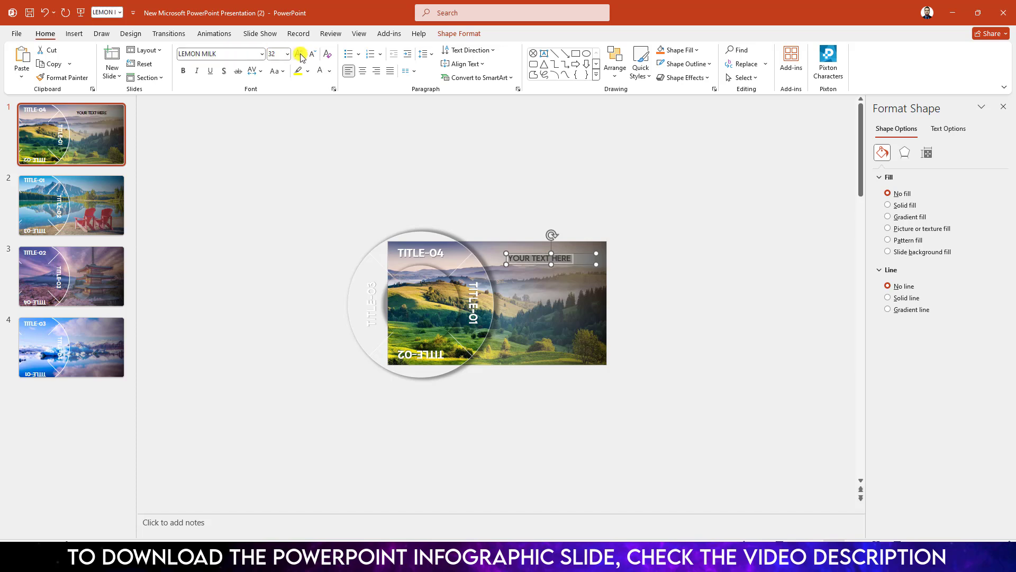
click(329, 71)
click(319, 120)
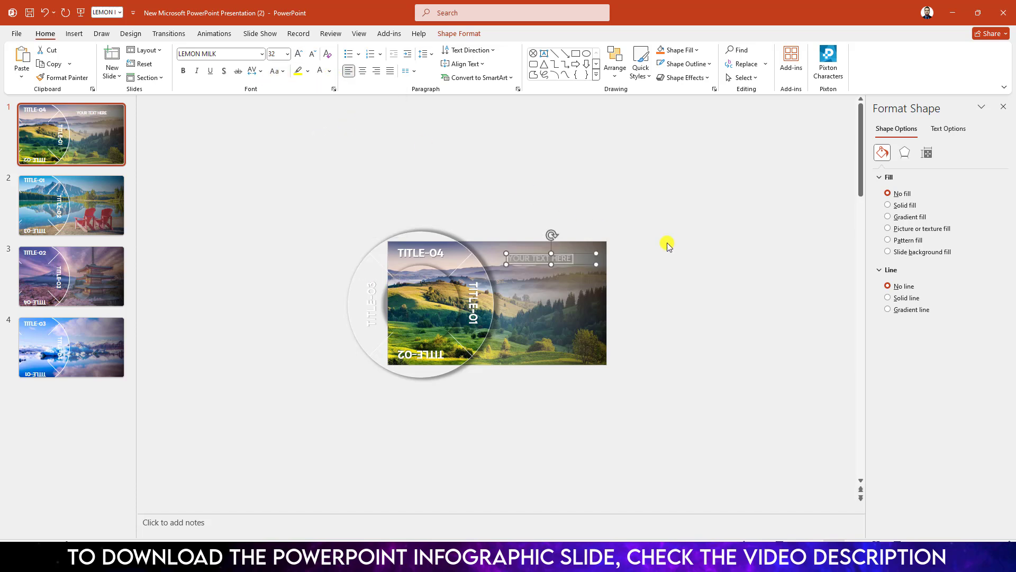
click(182, 72)
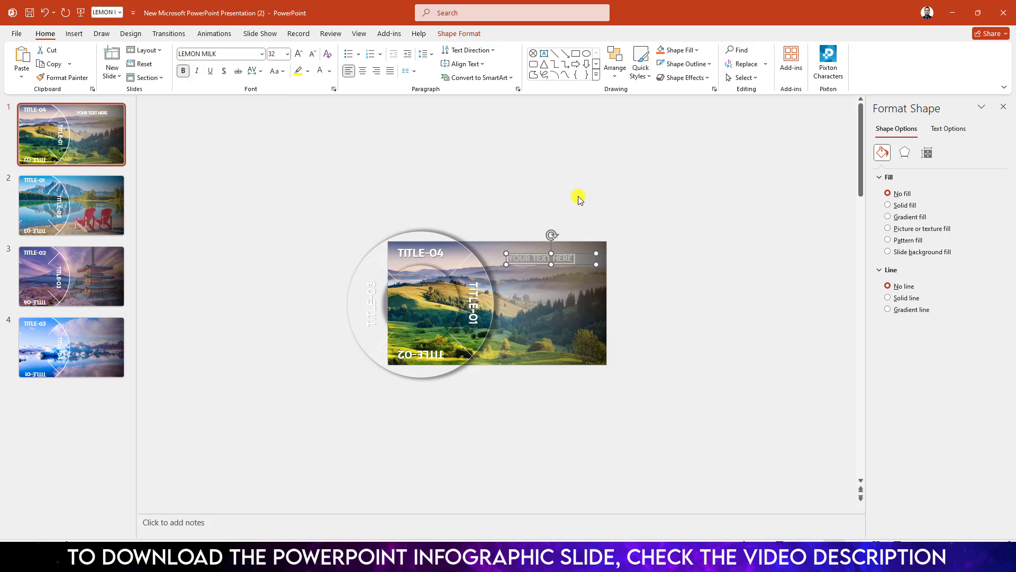
click(586, 266)
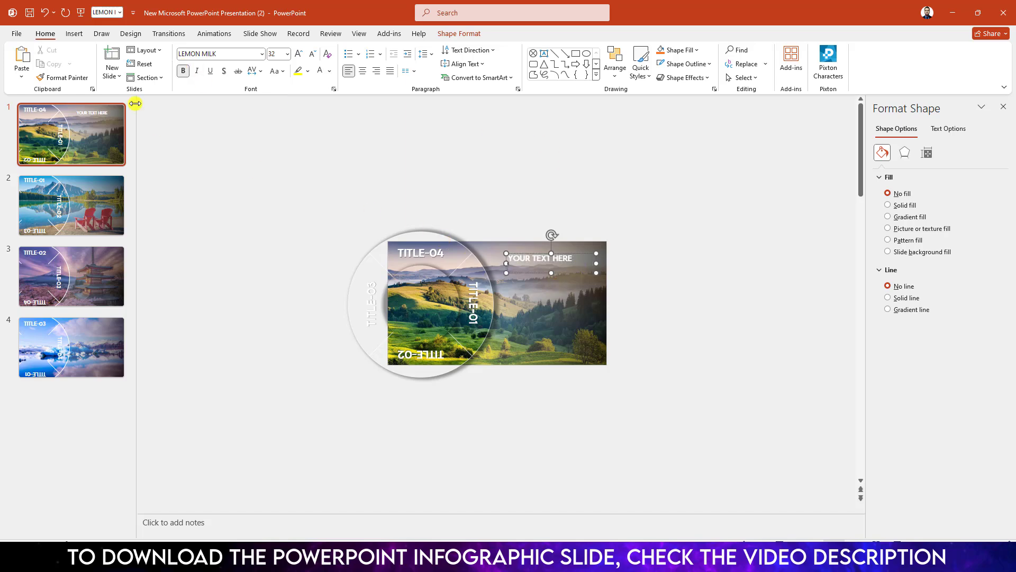
- Draw a horizontal line just under the YOUR TEXT HERE heading
click(74, 34)
click(179, 69)
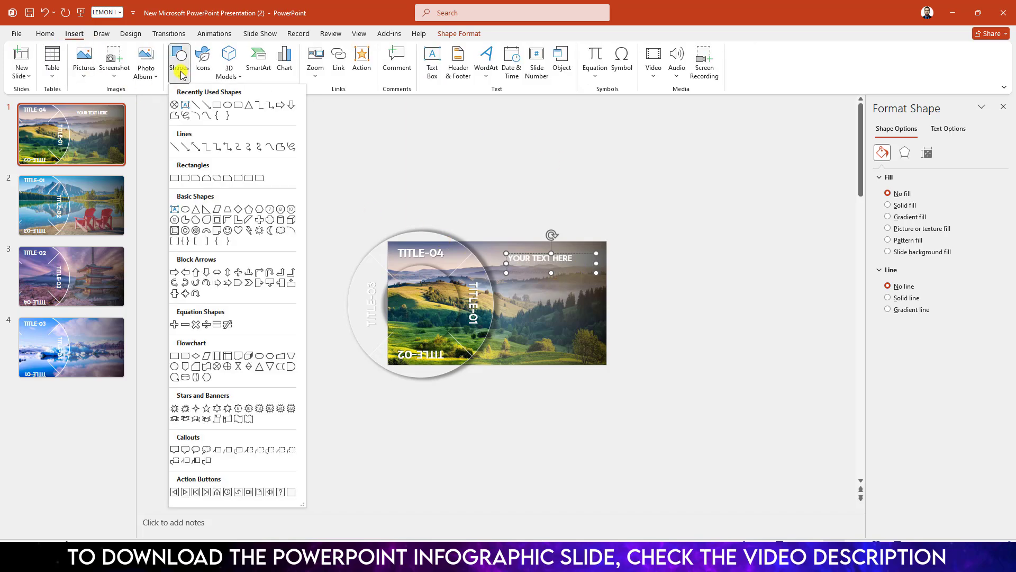
click(194, 106)
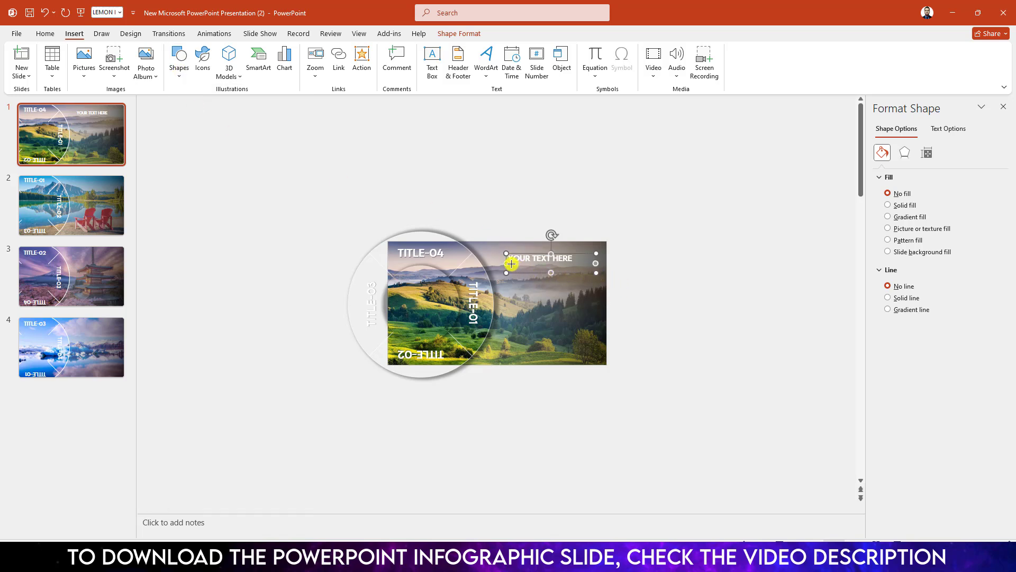
drag(509, 264, 573, 264)
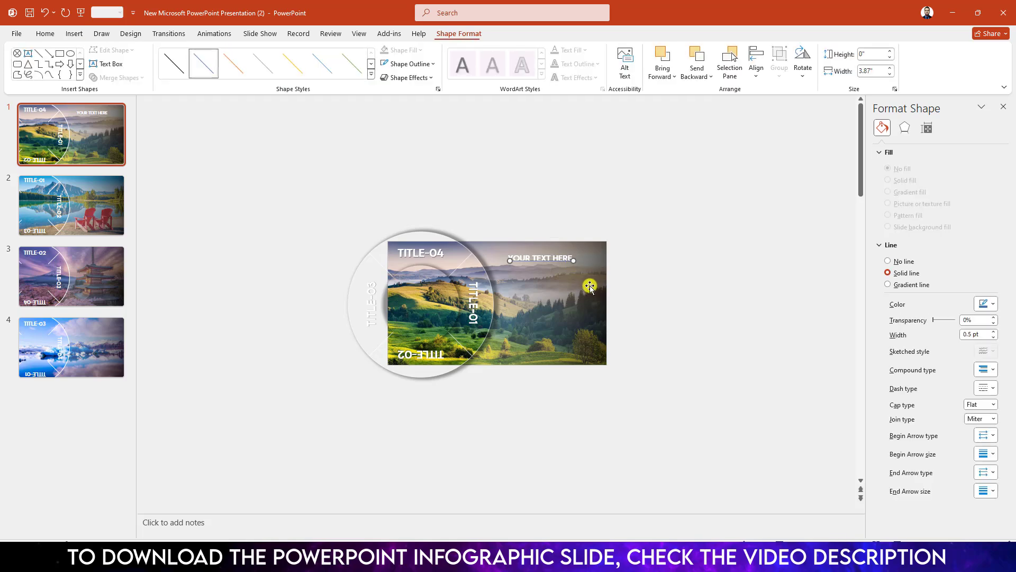
scroll(588, 282, up, 3)
key(Down)
key(Down)
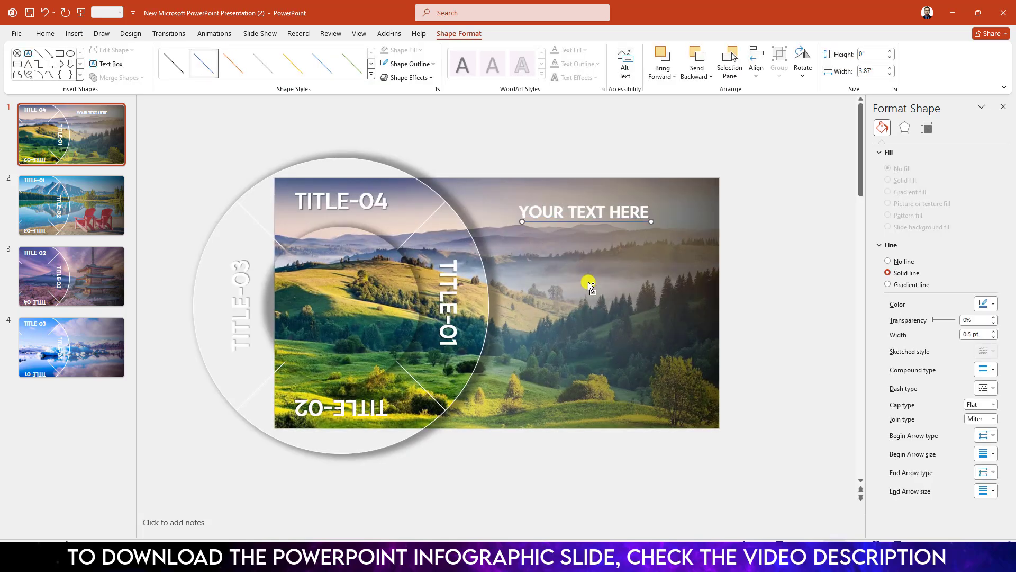
- Make the underline white at 2¼ pt, then start a new paragraph in the heading box
click(410, 64)
click(382, 114)
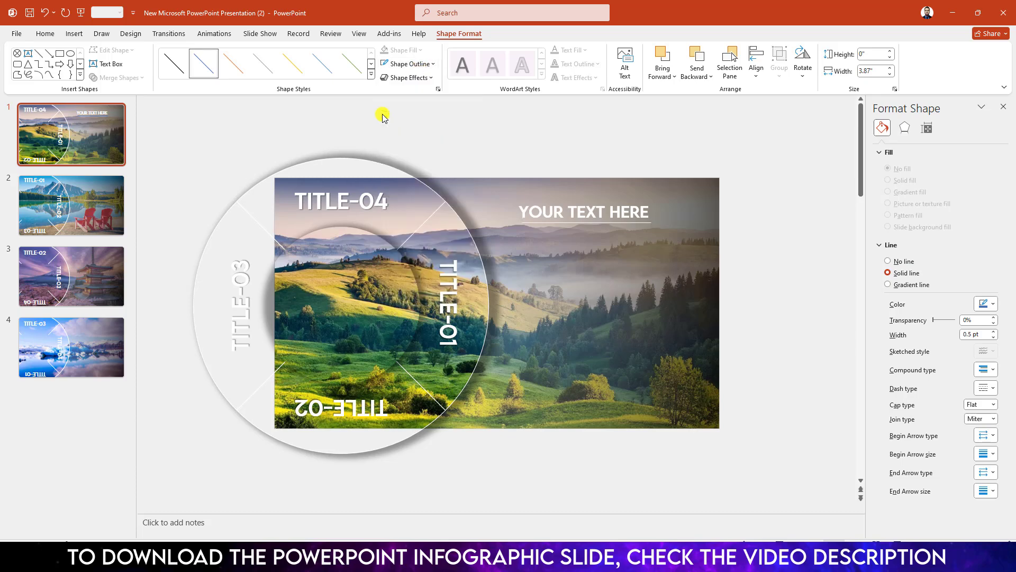
click(410, 64)
mouse_move(427, 252)
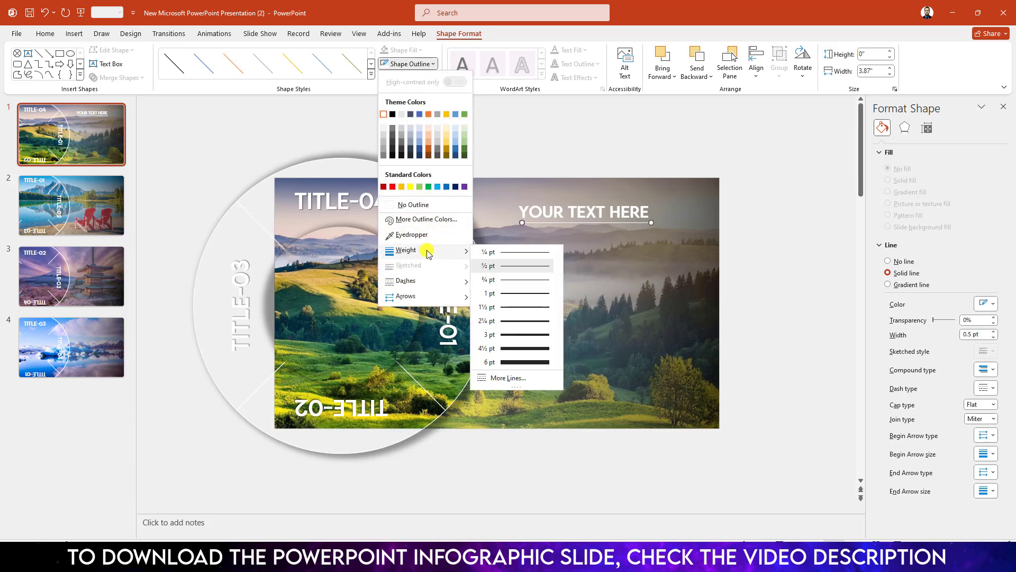
click(522, 320)
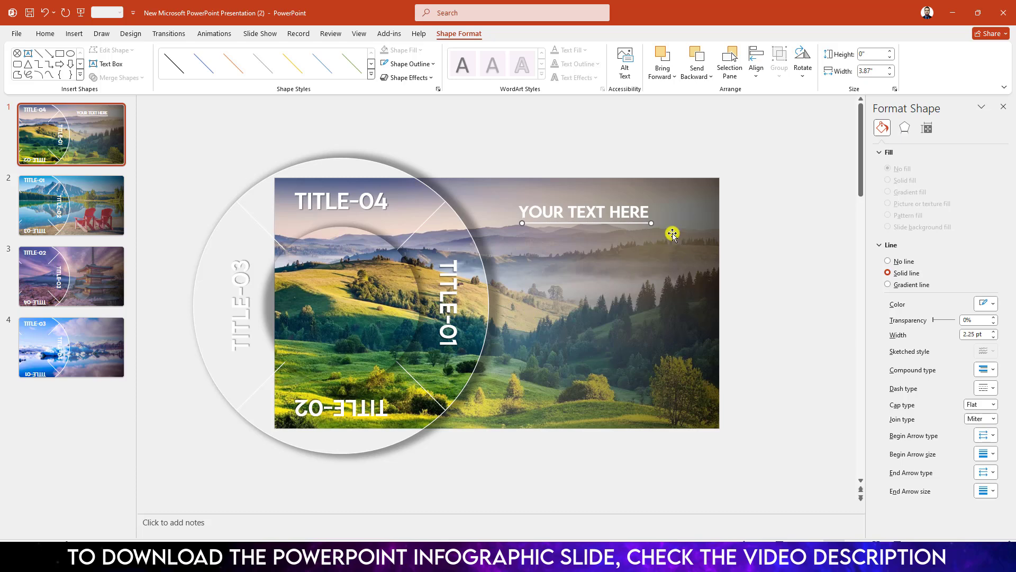
click(648, 212)
key(Return)
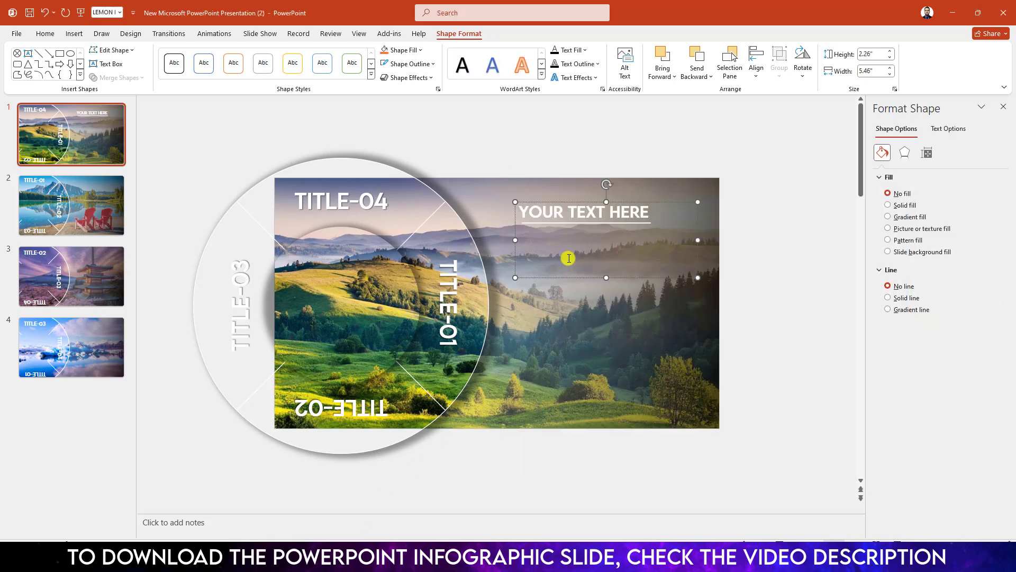
text(LOREM IPSUM DOLOR SIT AMET, CONSECTETUR ADIPISCING ELIT. SUSPENDISSE SCELERISQUE, DOLOR UT TINCIDUNT TINCIDUNT, JUSTO ELIT SEMPER TELLUS, ID SEMPER ERAT LOREM AC ANTE.  DONEC NEQUE AUGUE, DICTUM ET BLANDIT A, MATTIS FACILISIS ORCI. PELLENTESQUE SEMPER BIBENDUM EST VEL FACILISIS.)
drag(638, 469, 520, 137)
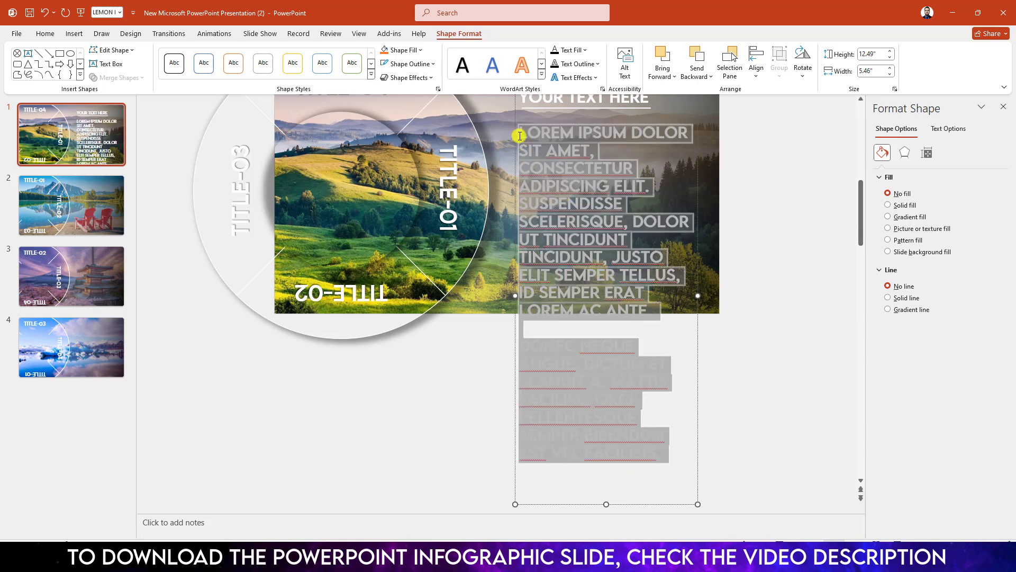
click(41, 35)
click(233, 53)
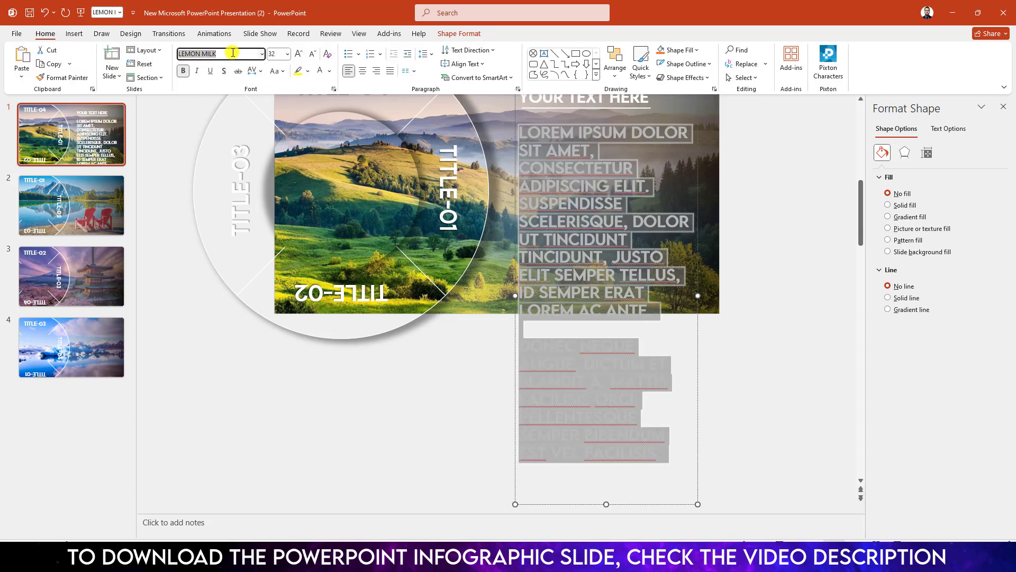
text(Lora)
key(Return)
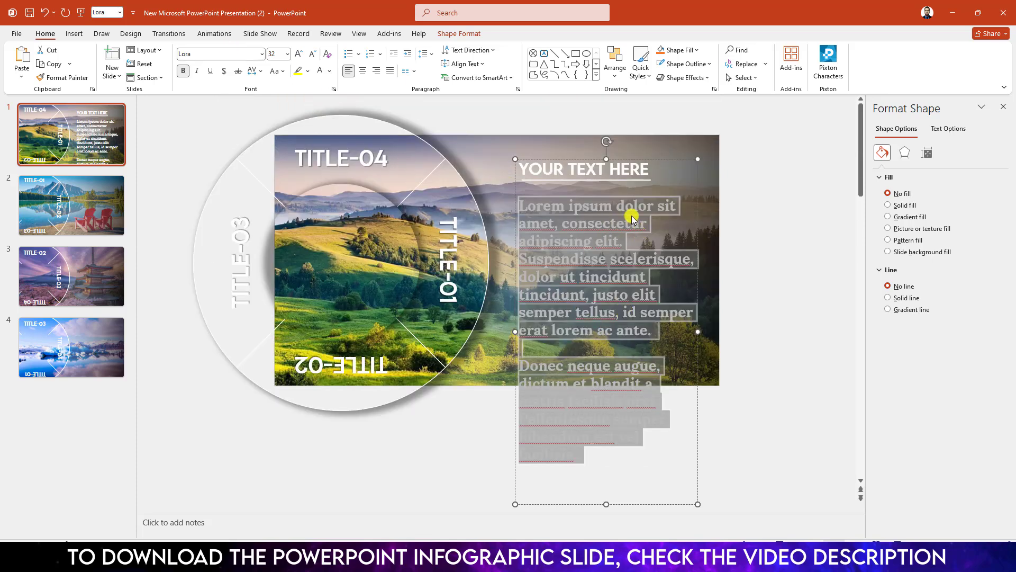
click(311, 57)
click(312, 57)
click(311, 57)
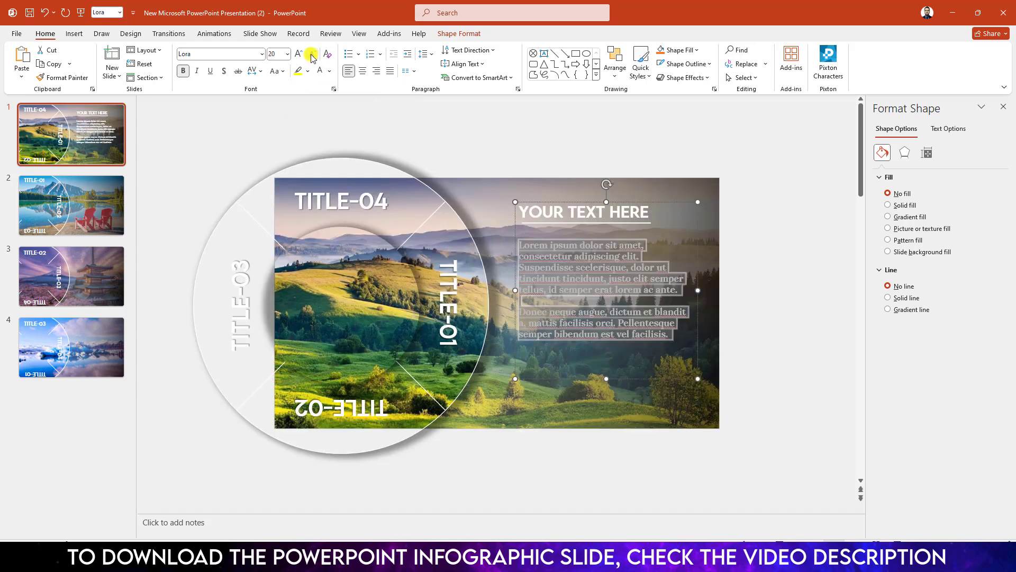
drag(698, 290, 709, 290)
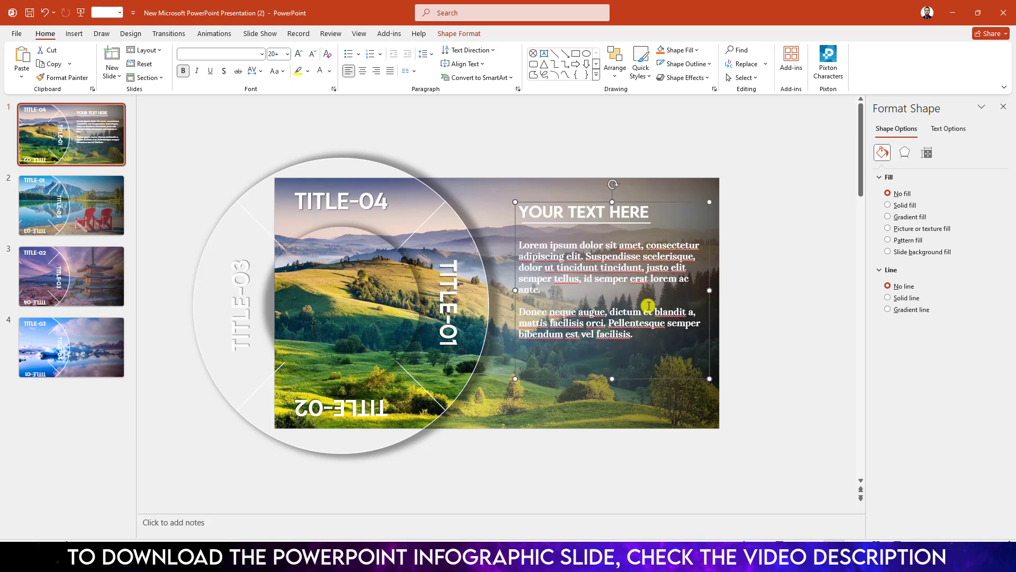
drag(632, 339, 519, 245)
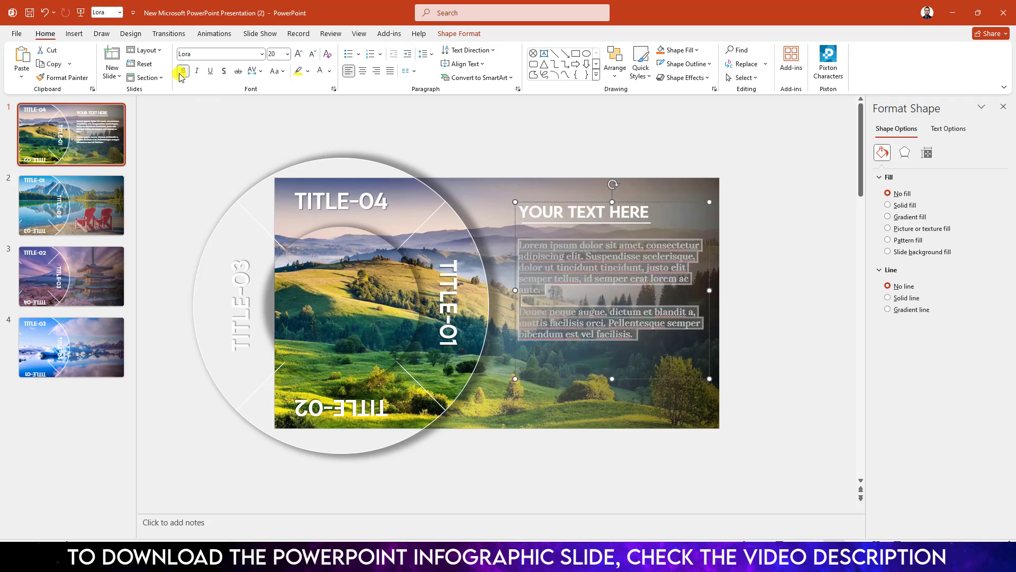
click(624, 375)
drag(640, 348, 526, 206)
key(ctrl+c)
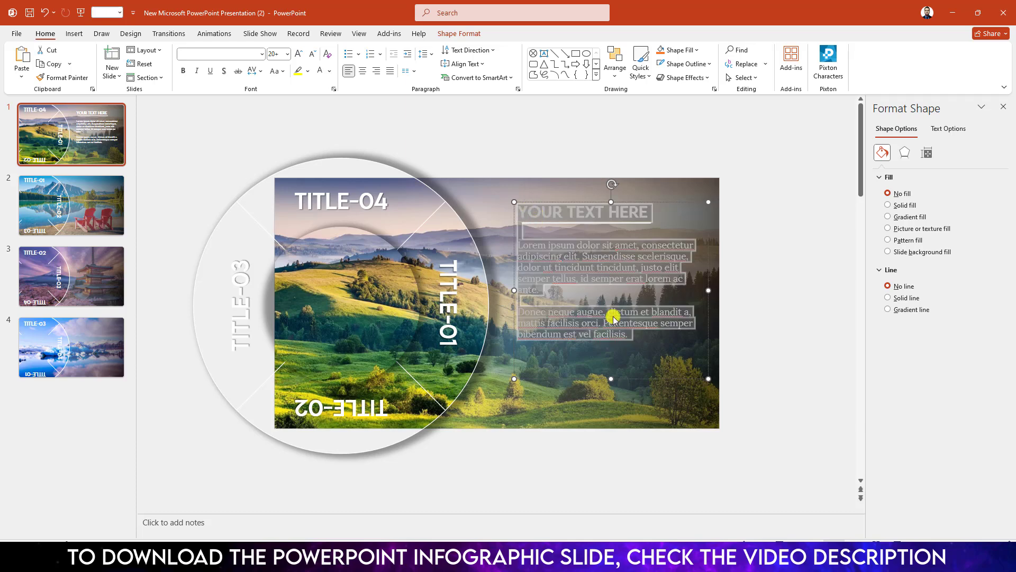
click(633, 342)
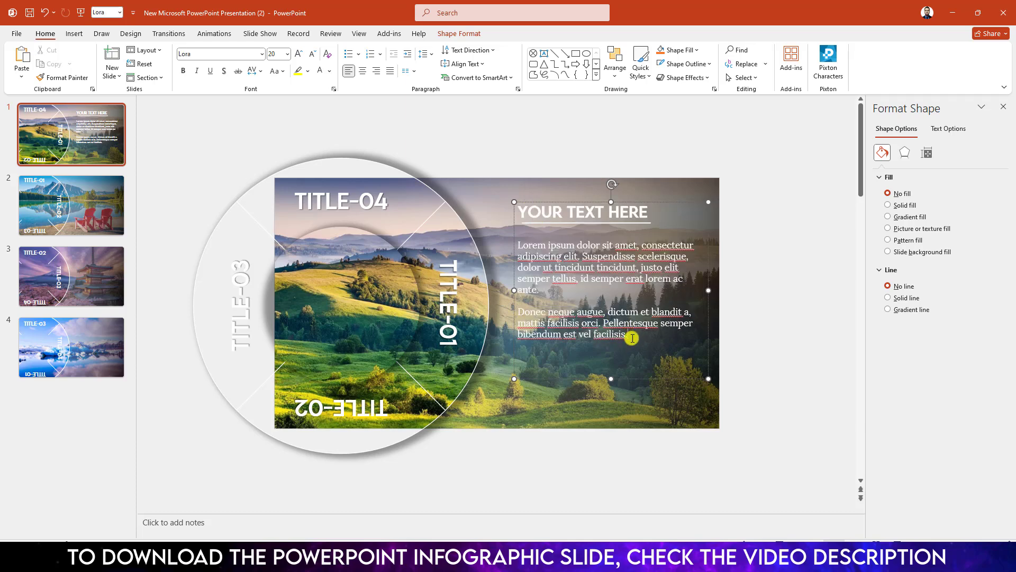
- Paste a second heading-and-body block below and copy the underline beneath its heading
key(Return)
key(Return)
key(Return)
key(Return)
key(Return)
key(Return)
key(Return)
key(Return)
key(Return)
key(Return)
key(Return)
key(Return)
key(Return)
key(Return)
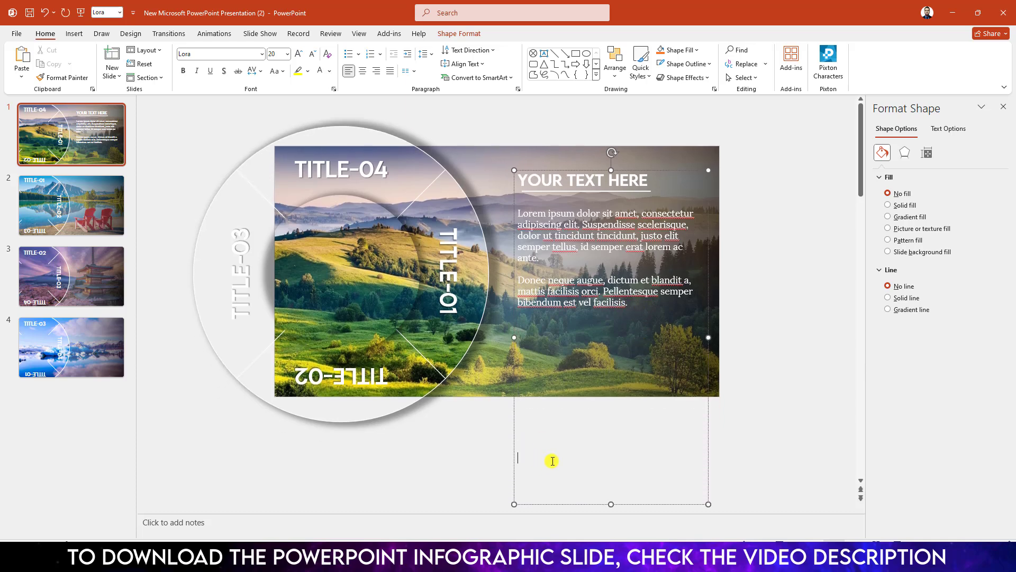
key(ctrl+v)
scroll(595, 289, up, 2)
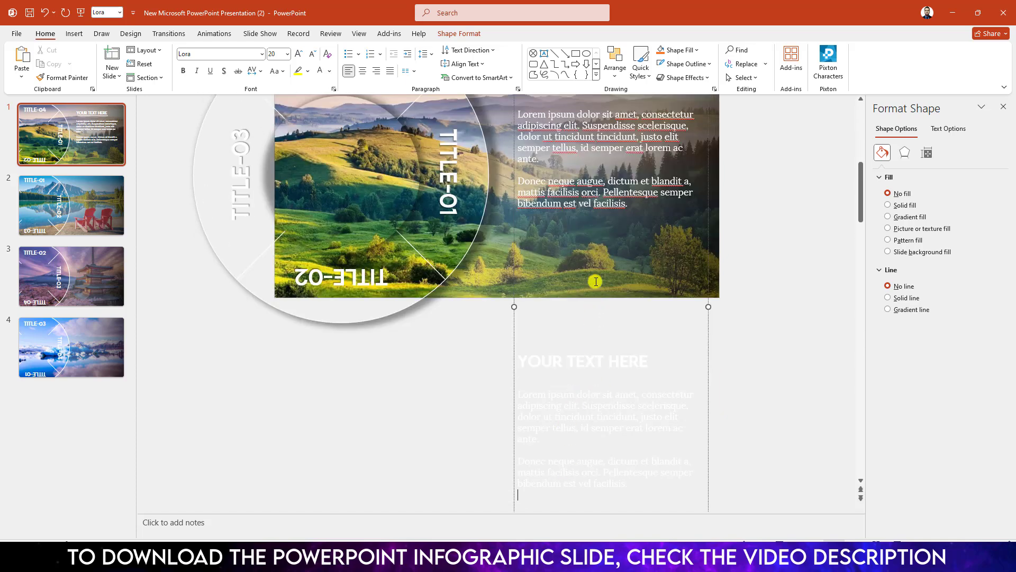
click(579, 105)
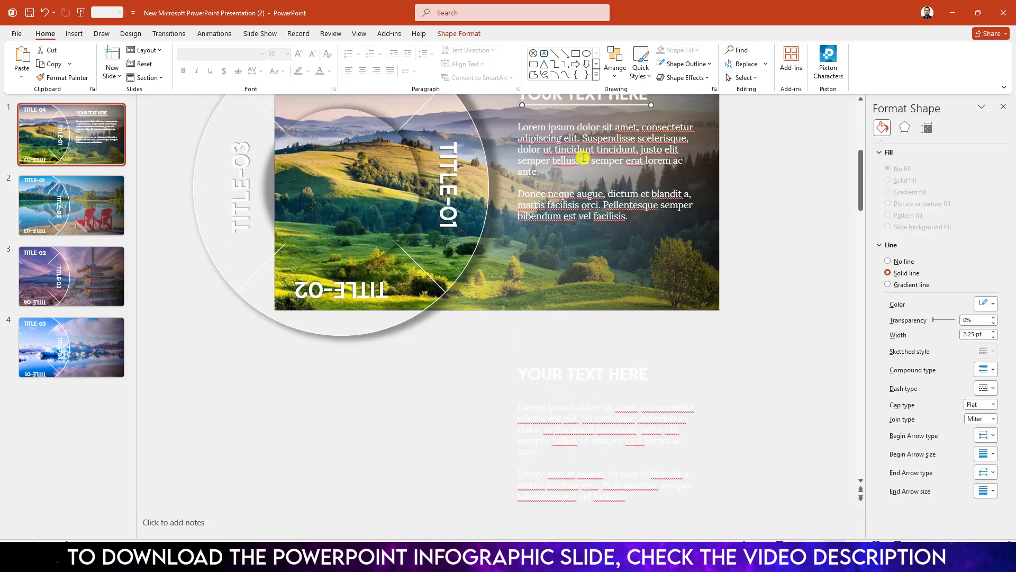
key(ctrl+z)
drag(572, 111, 572, 386)
click(602, 325)
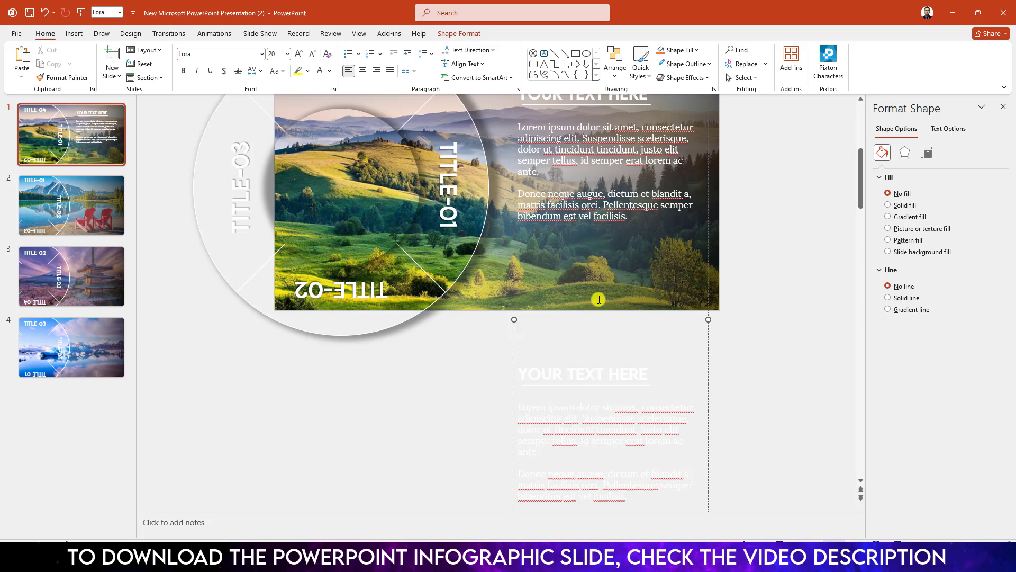
scroll(604, 244, up, 2)
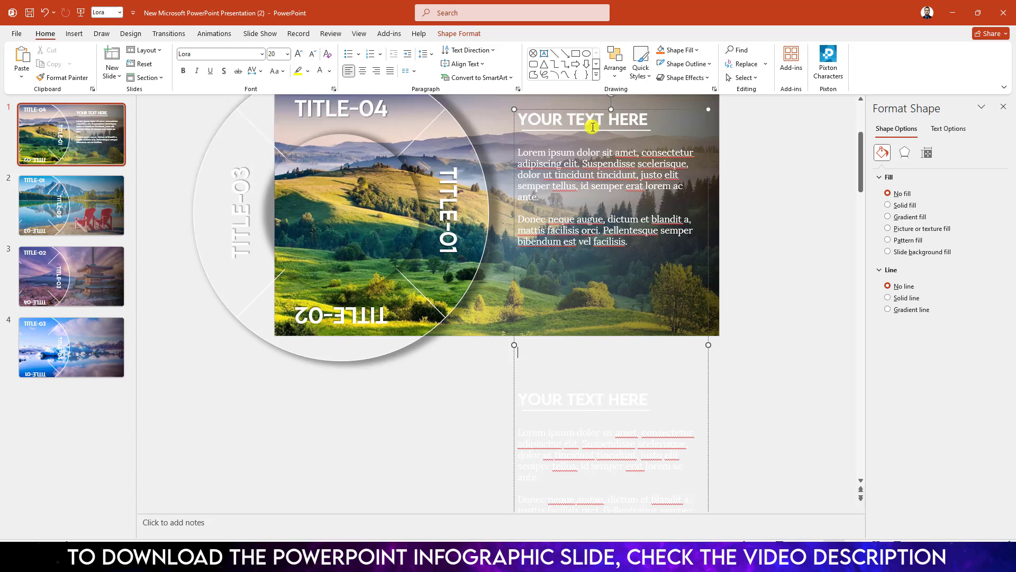
scroll(628, 338, down, 5)
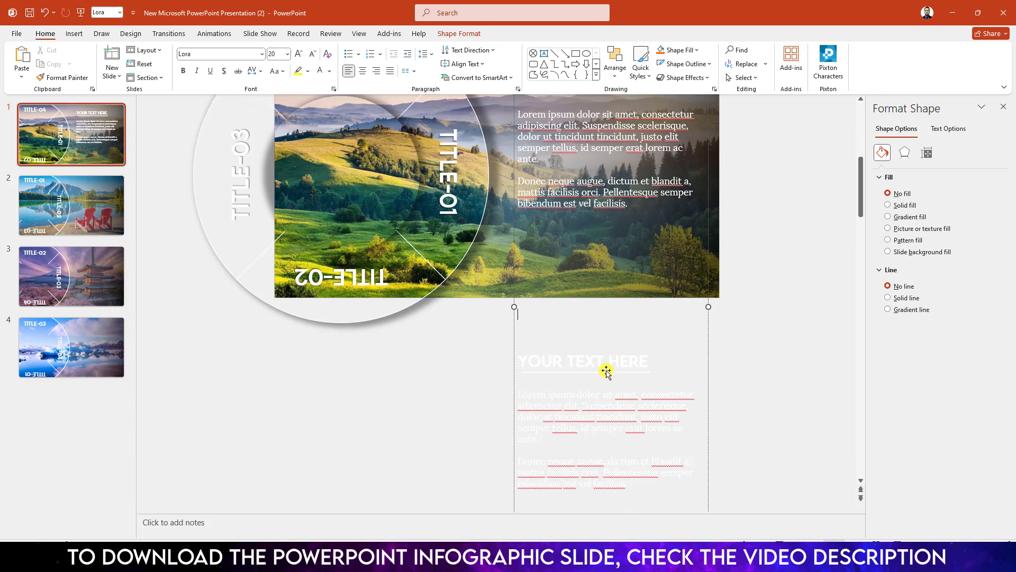
drag(633, 460, 522, 336)
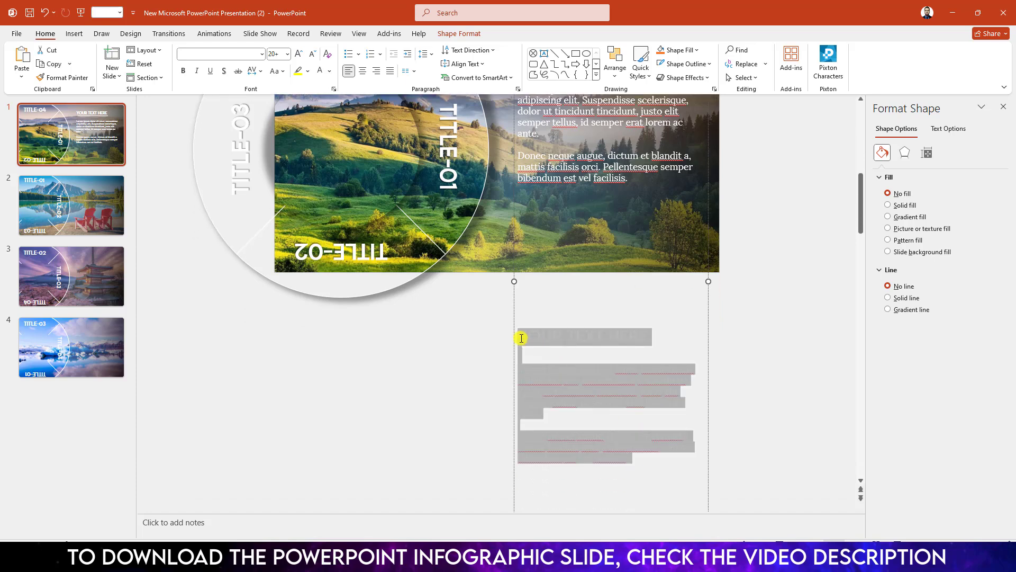
- Add blank lines after the text and paste a third heading-and-body block with its underline
click(632, 465)
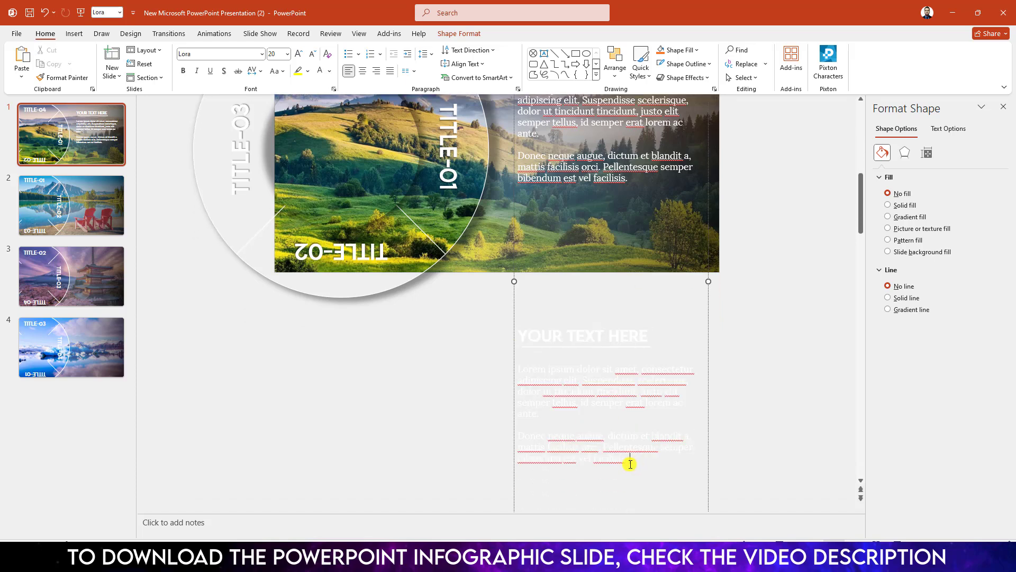
key(Return)
key(Return)
key(Return)
key(Return)
key(Return)
key(Return)
key(Return)
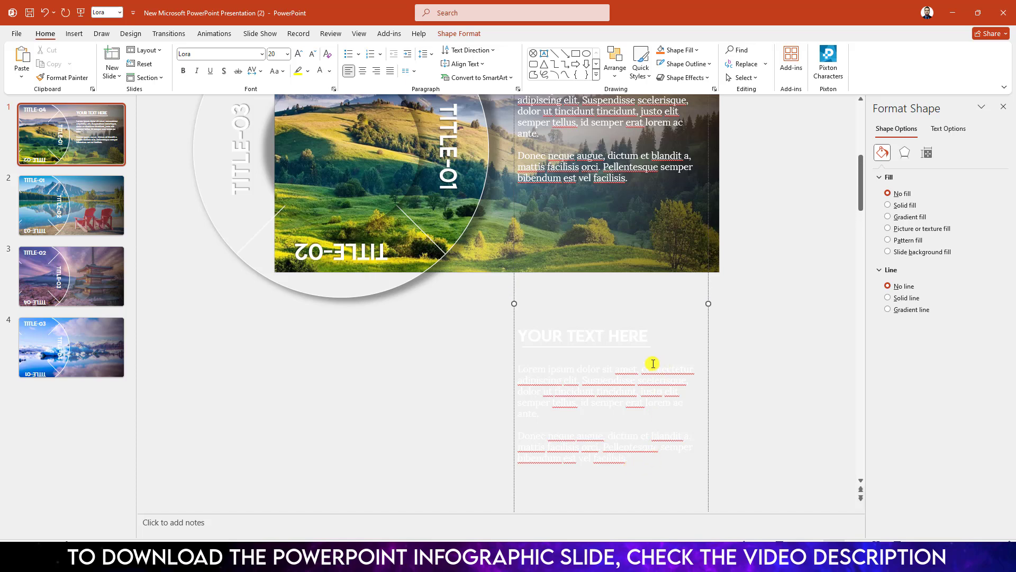
key(Return)
key(Return)
key(Return)
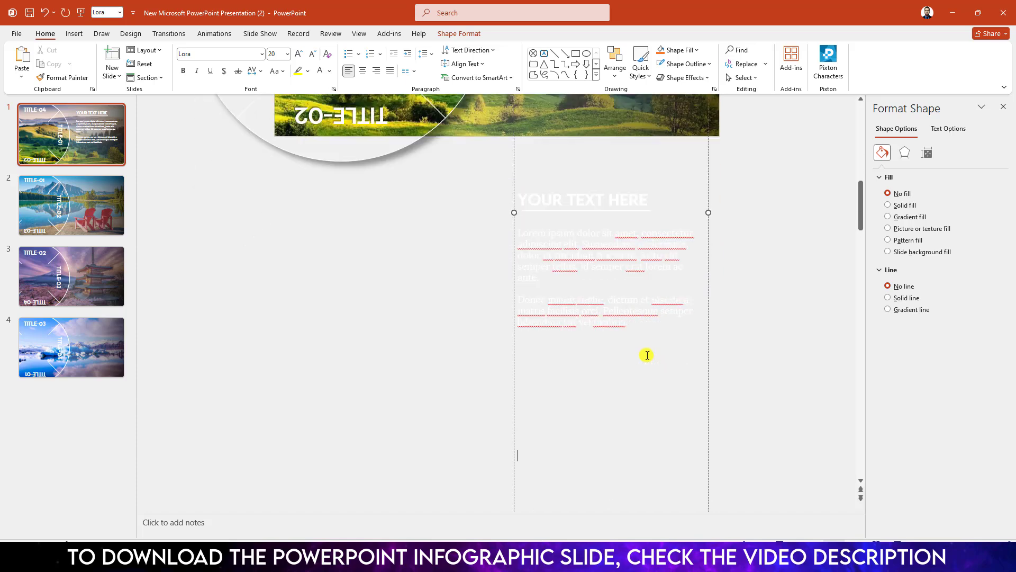
key(Return)
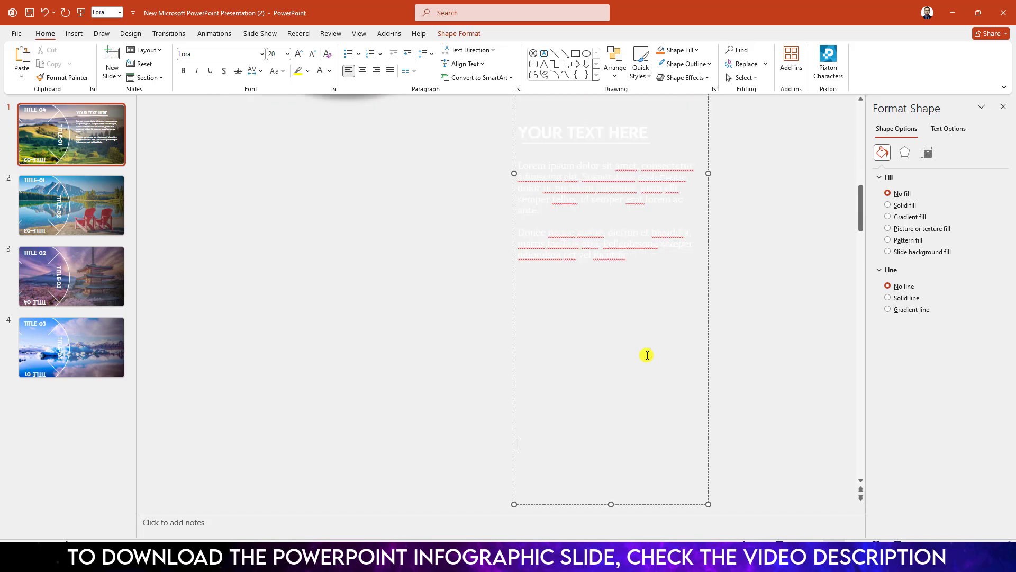
key(ctrl+v)
scroll(624, 228, up, 4)
click(581, 109)
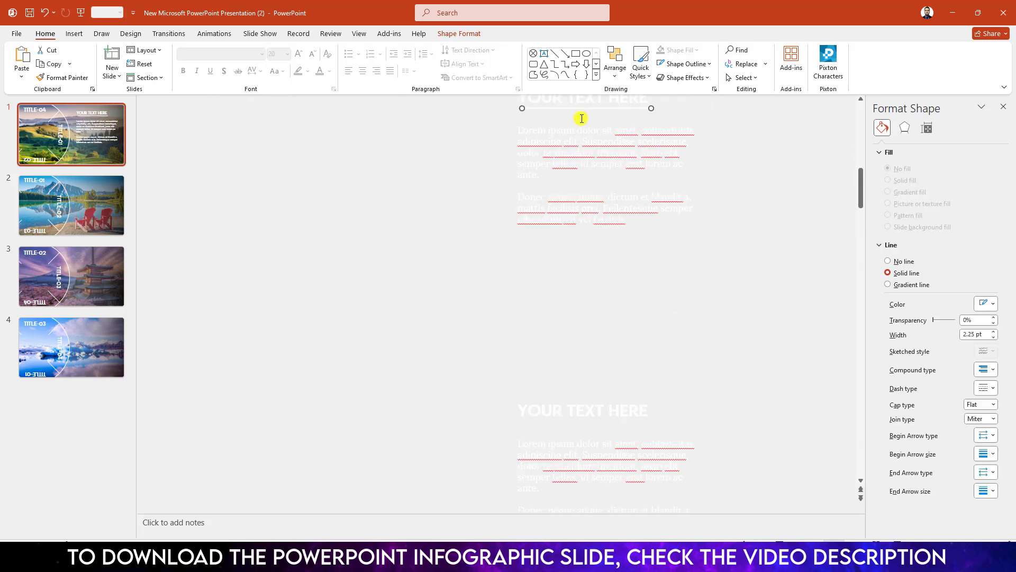
key(Right)
key(Down)
key(Down)
key(Down)
key(Down)
key(Down)
key(Down)
key(Down)
key(Down)
key(Down)
key(Down)
key(Down)
key(Down)
key(Down)
key(Down)
key(Down)
key(Down)
key(Down)
key(Down)
key(Down)
key(Down)
key(Down)
key(Down)
key(Down)
key(Down)
key(Down)
key(Down)
key(Down)
key(Down)
key(Down)
- Paste a fourth block and nudge a duplicated underline just beneath its heading
click(674, 392)
scroll(638, 472, down, 1)
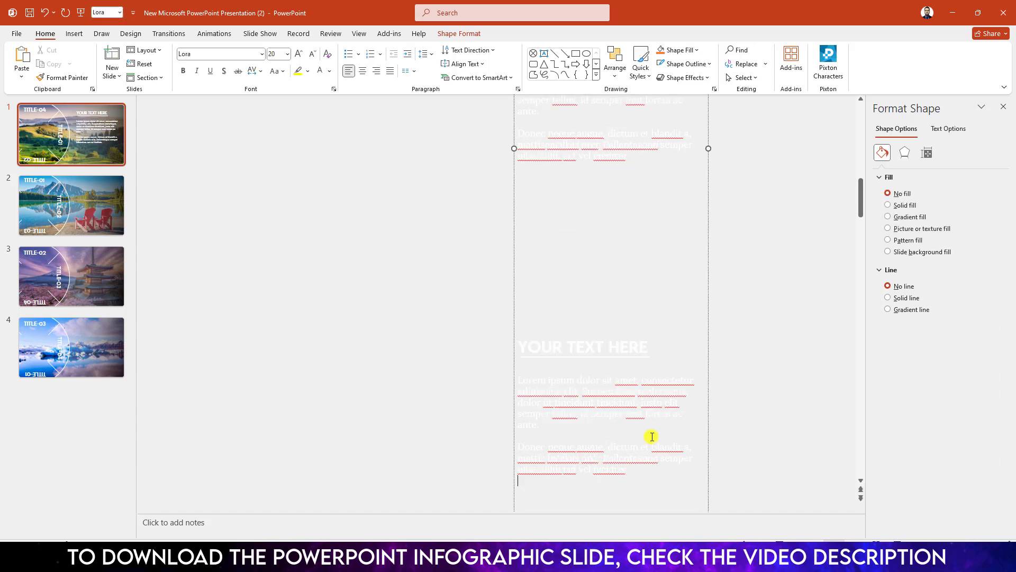
key(Return)
key(Return)
key(Return)
key(Return)
key(Return)
key(Return)
key(Return)
key(Return)
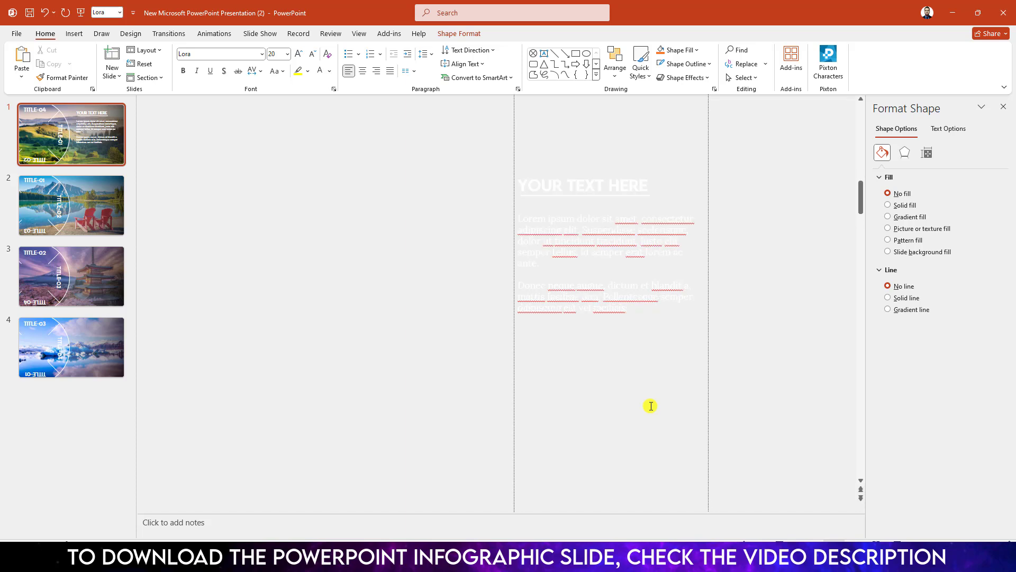
text(YOUR TEXT HERE Lorem ipsum dolor sit amet, consectetur adipiscing elit. Suspendisse scelerisque, dolor ut tincidunt tincidunt, justo elit semper tellus, id semper erat lorem ac ante.  Donec neque augue, dictum et blandit a, mattis facilisis orci. Pellentesque semper bibendum est vel iaculis.)
scroll(622, 334, up, 2)
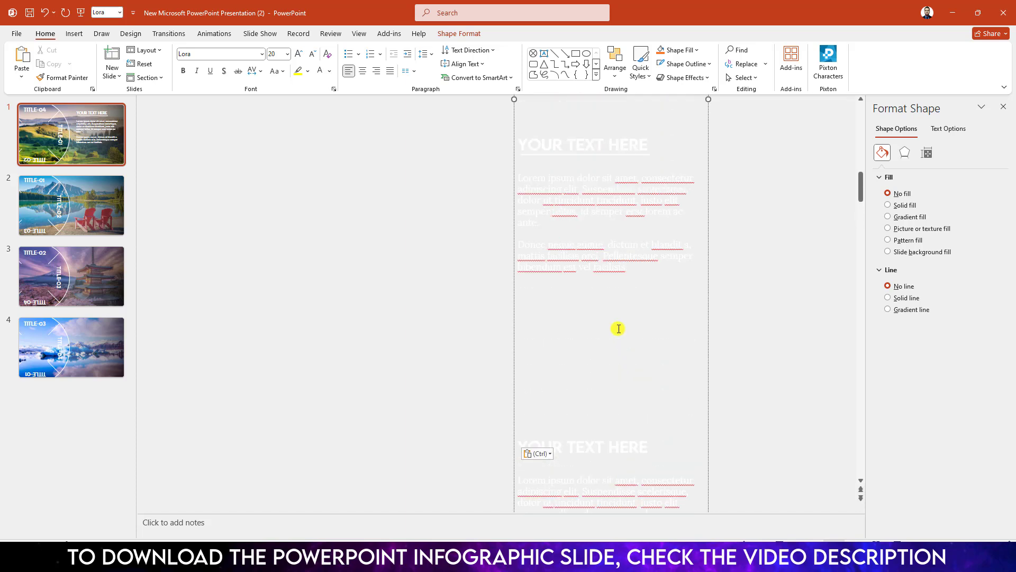
click(587, 155)
key(ctrl+d)
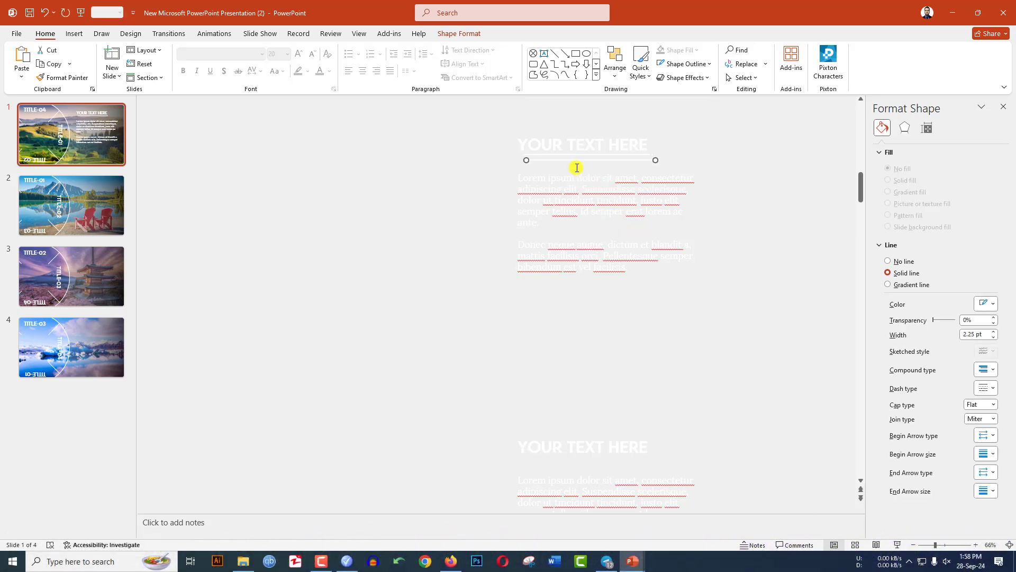
click(601, 256)
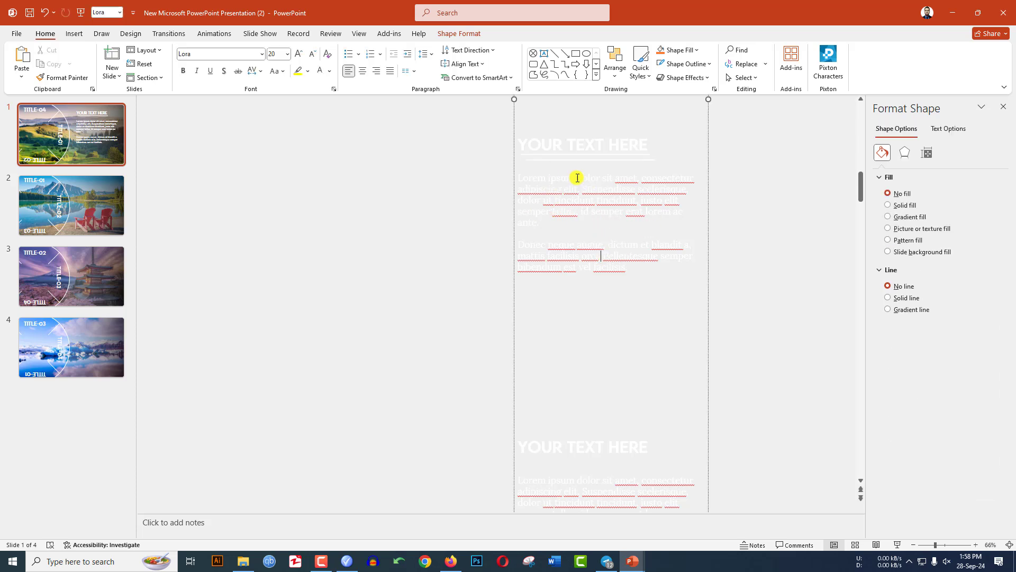
click(563, 159)
key(Down)
key(Down)
key(Down)
key(Down)
key(Down)
key(Down)
key(Down)
key(Down)
key(Down)
key(Down)
key(Down)
key(Down)
key(Down)
key(Down)
key(Down)
key(Down)
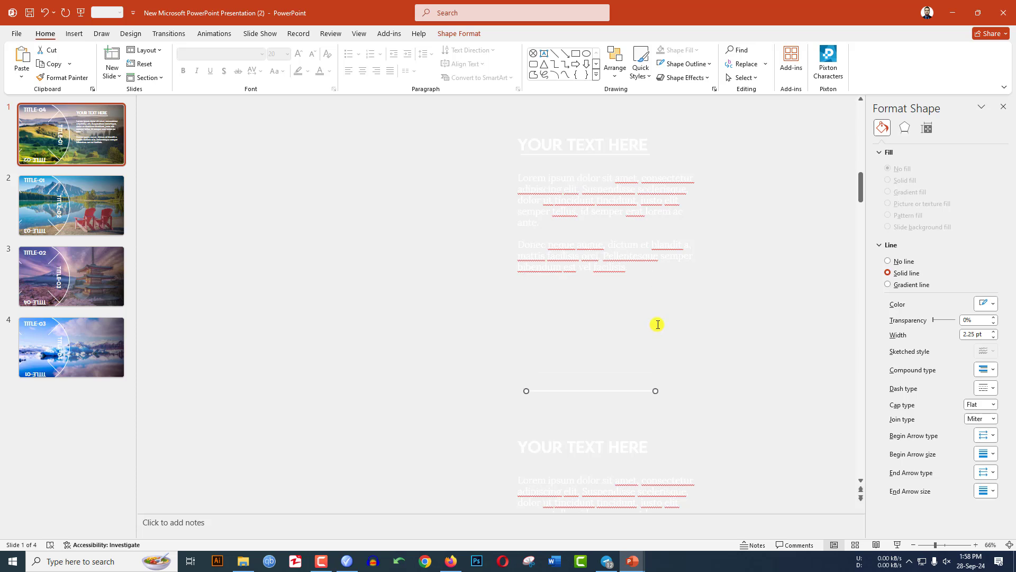
key(Down)
key(Down)
key(Down)
click(650, 324)
- Group the stacked text blocks and underlines into one tall column with Ctrl+G
scroll(632, 269, up, 8)
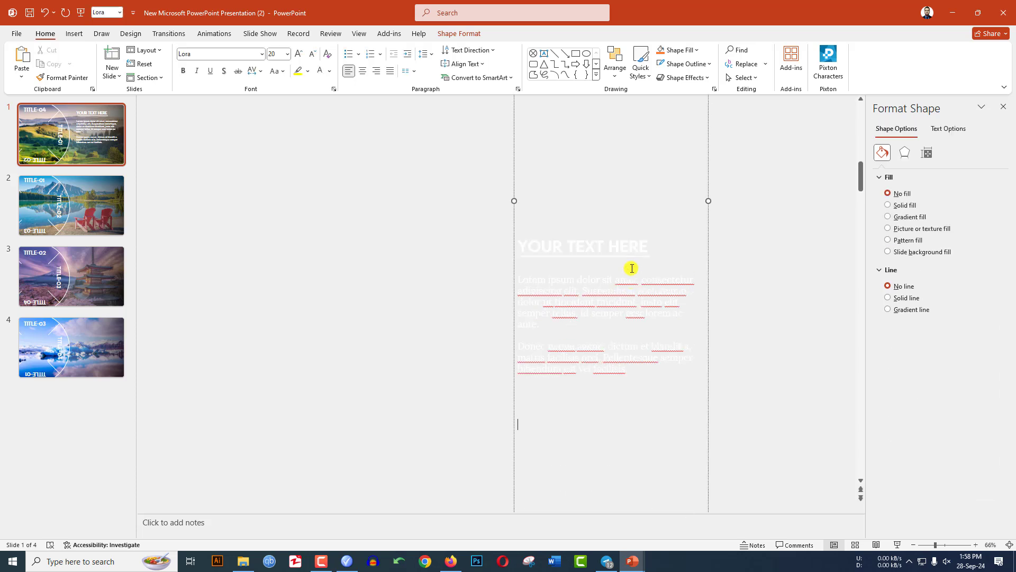
scroll(631, 268, up, 3)
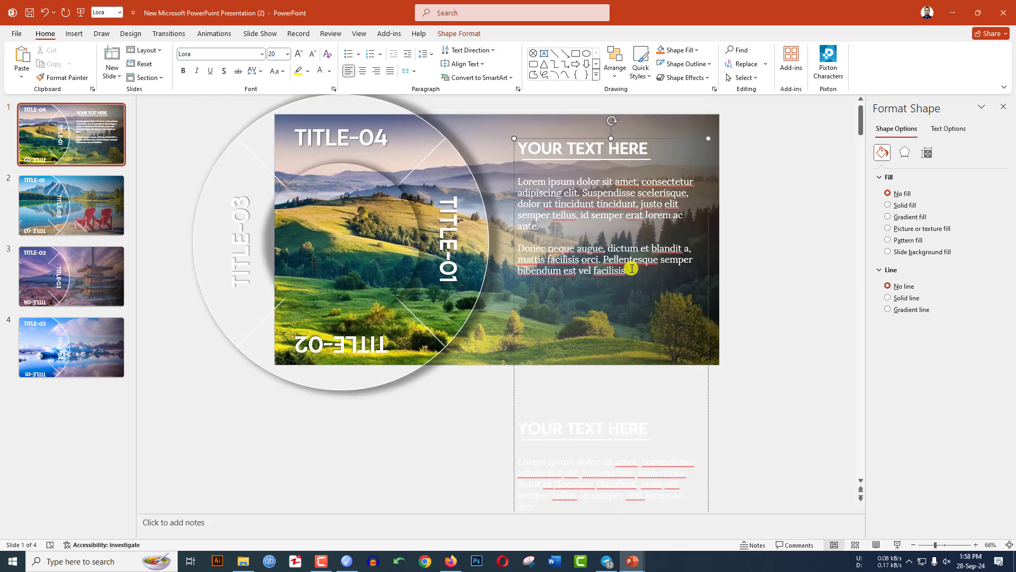
click(628, 165)
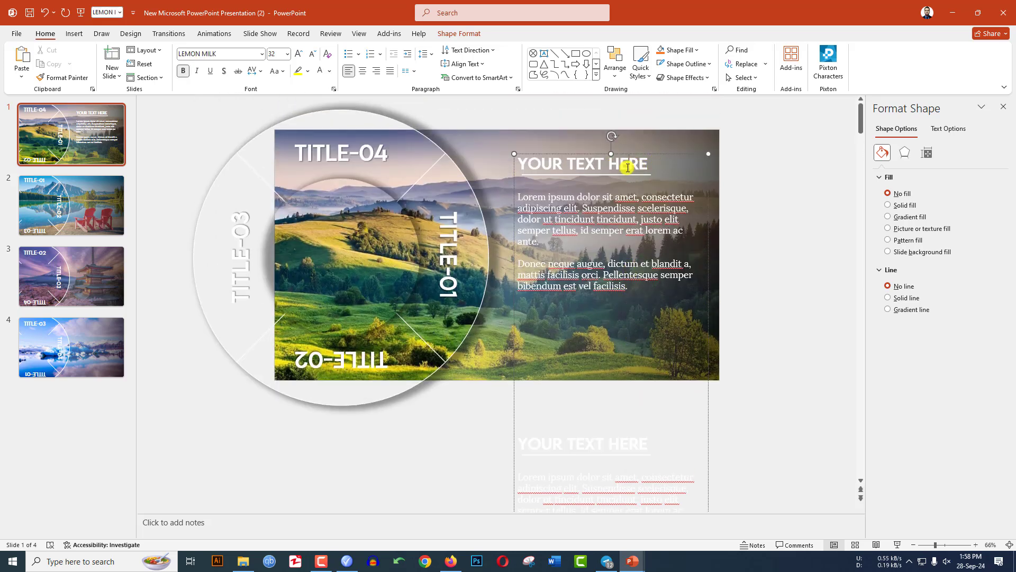
click(635, 218)
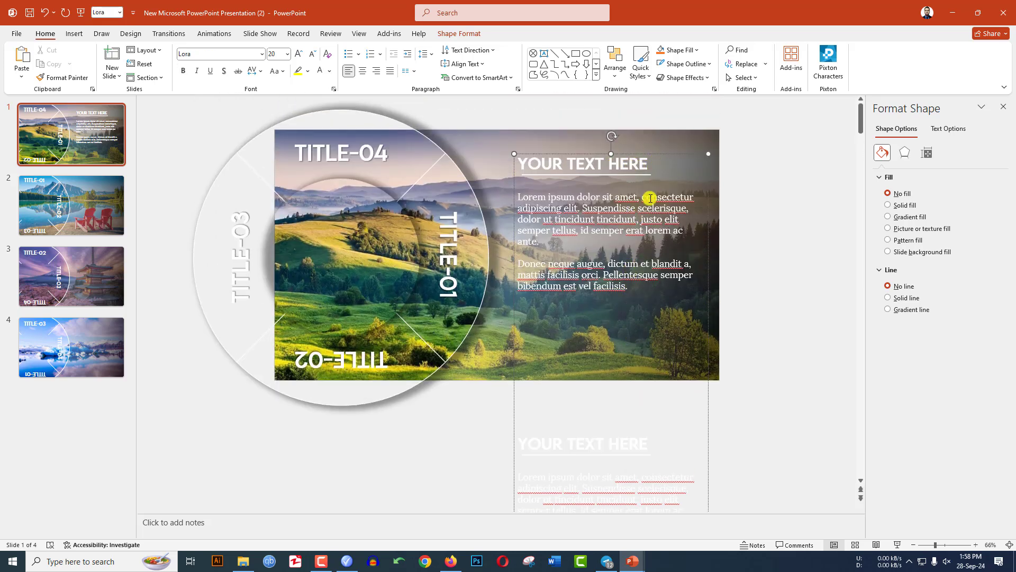
click(633, 176)
scroll(653, 254, down, 2)
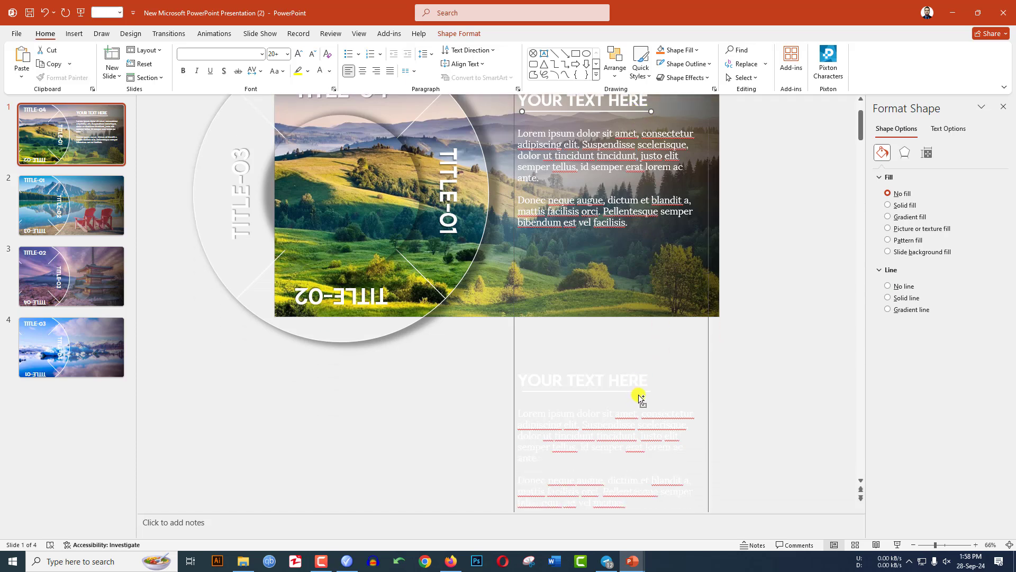
scroll(658, 339, down, 8)
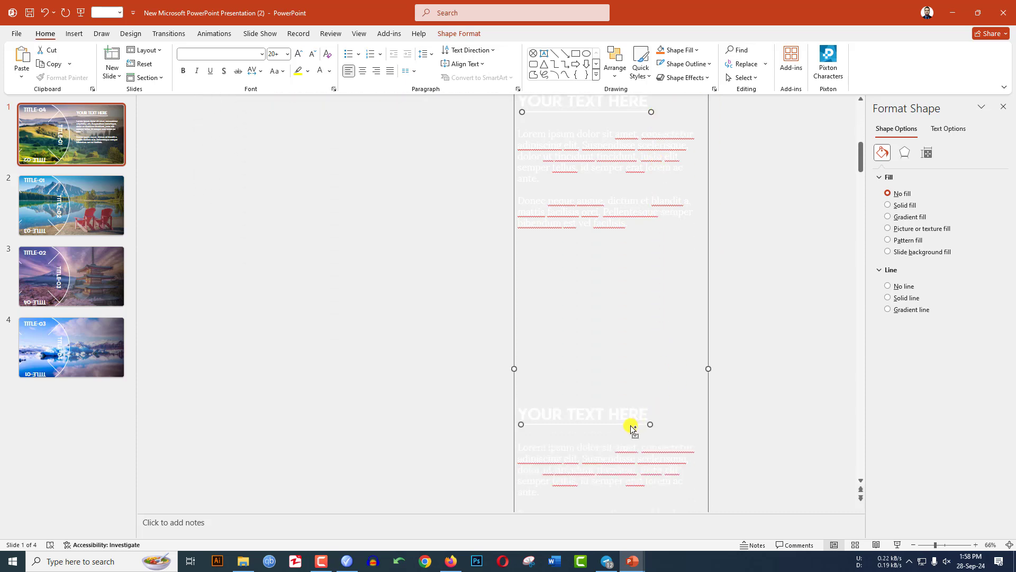
scroll(644, 359, down, 7)
scroll(643, 360, down, 1)
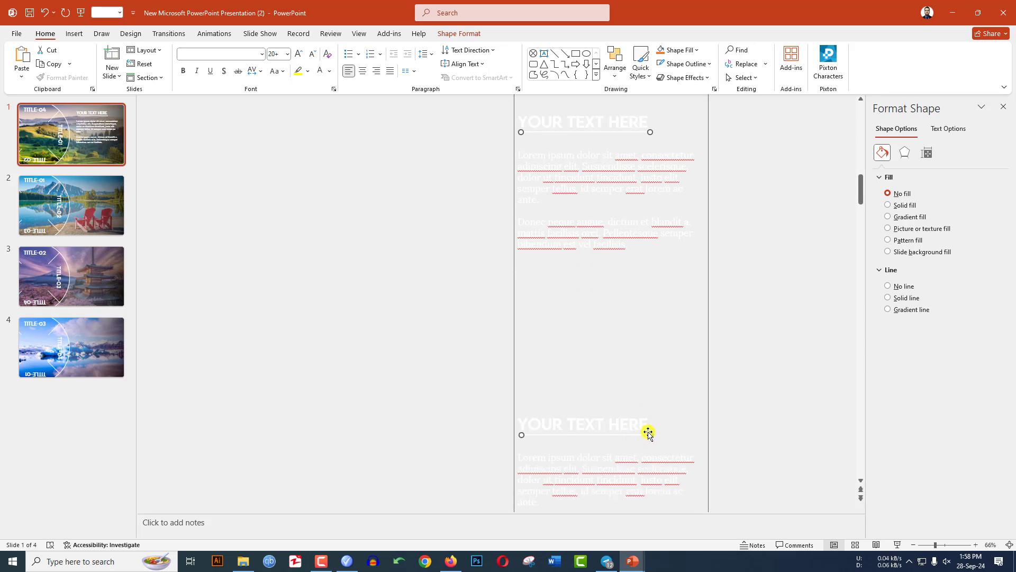
key(ctrl+g)
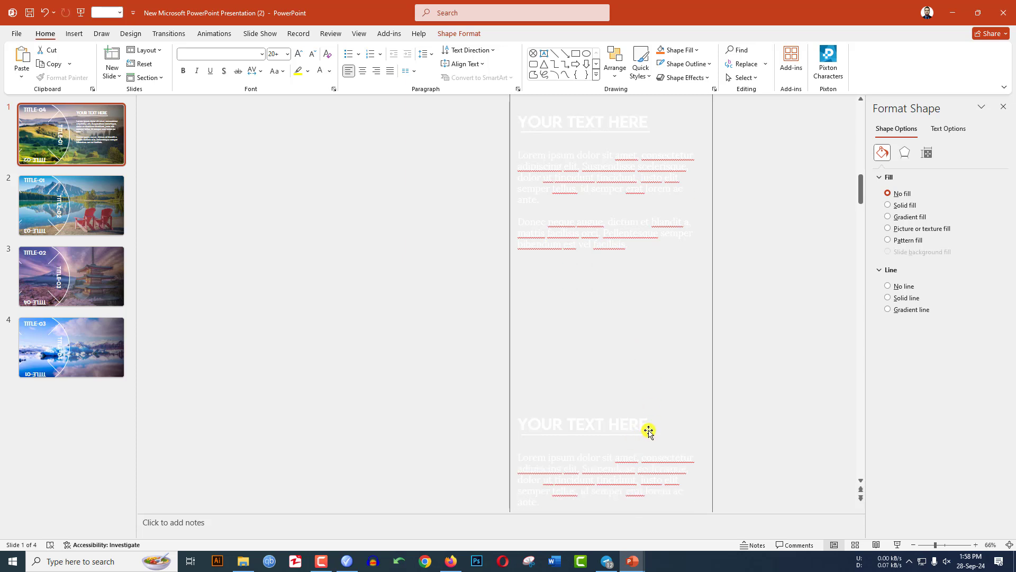
scroll(626, 345, up, 5)
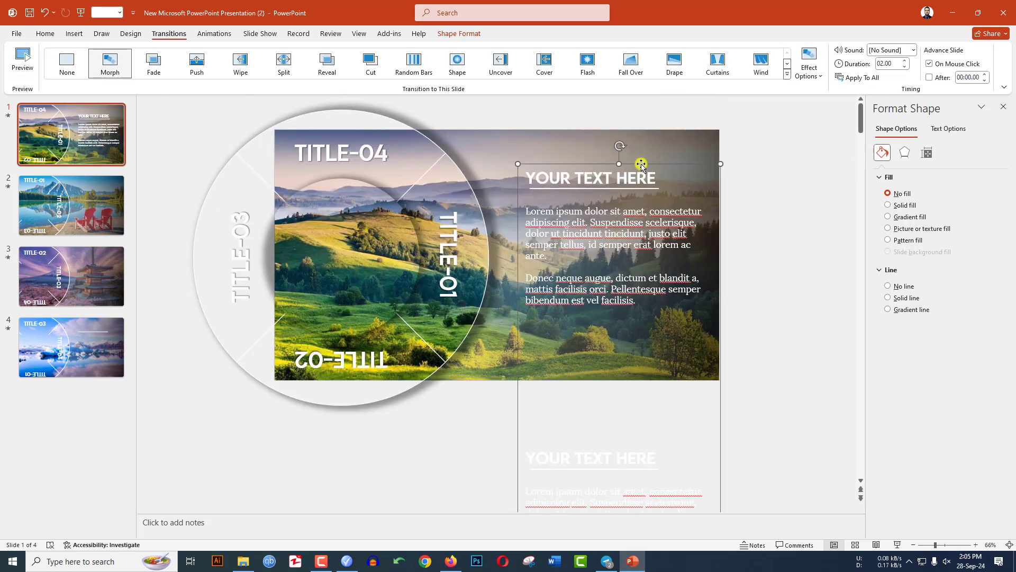
click(554, 169)
- Paste the text column onto slide 2 and raise it so a block sits over the lake photo
click(93, 218)
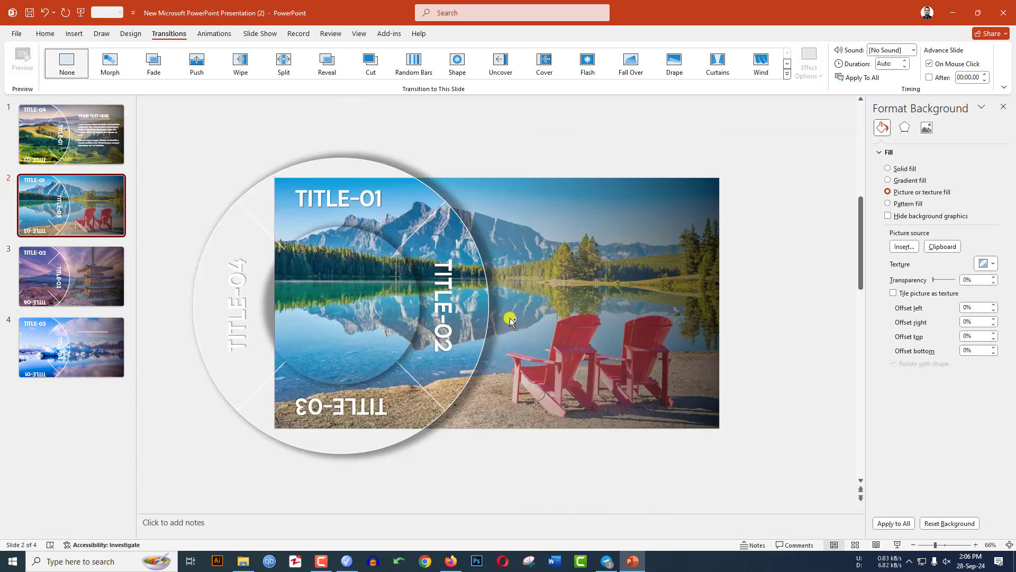
key(ctrl+v)
scroll(754, 284, up, 3)
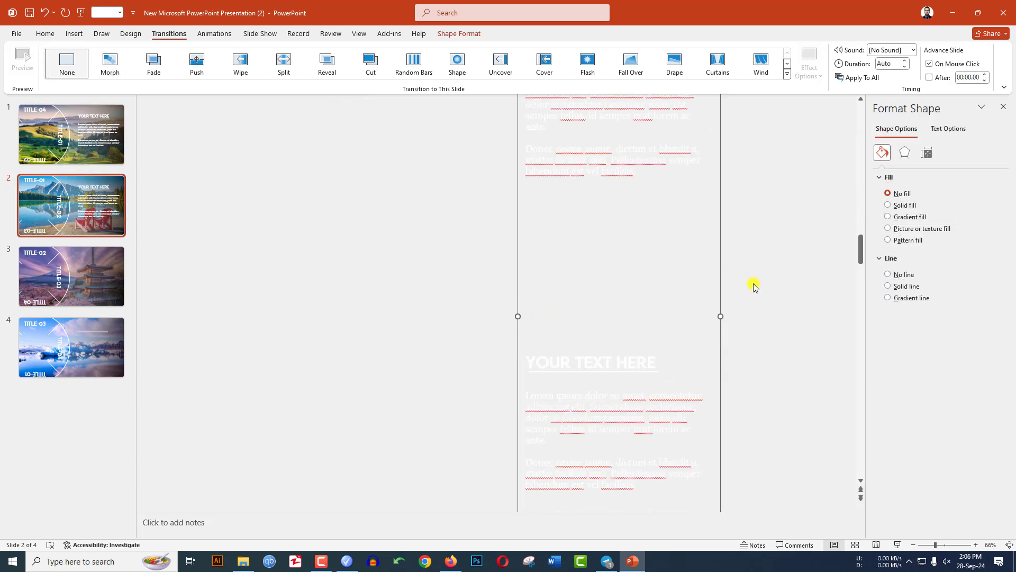
scroll(754, 284, up, 3)
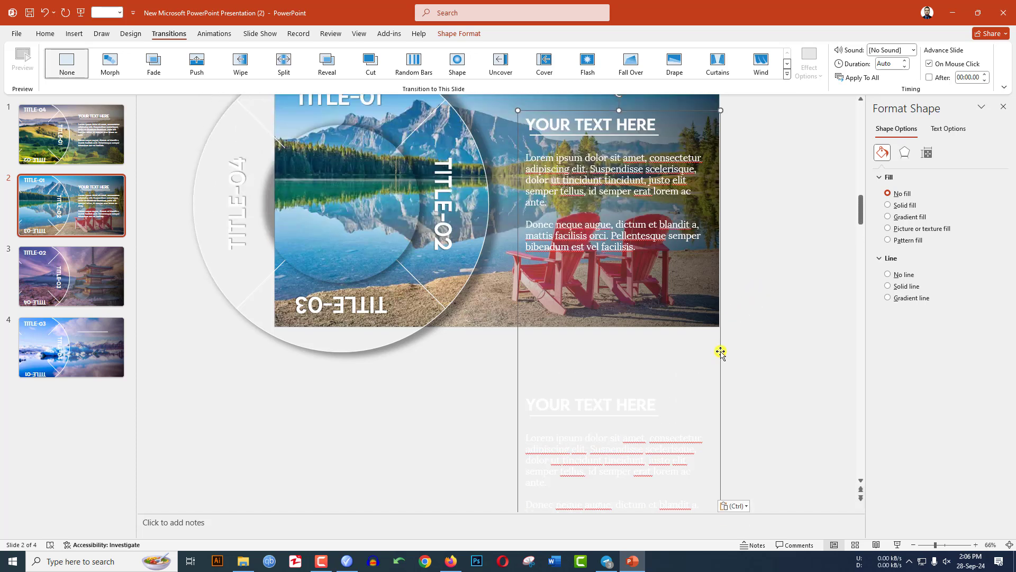
key(Up)
key(Up)
key(Up)
key(Up)
key(Up)
key(Up)
key(Up)
key(Up)
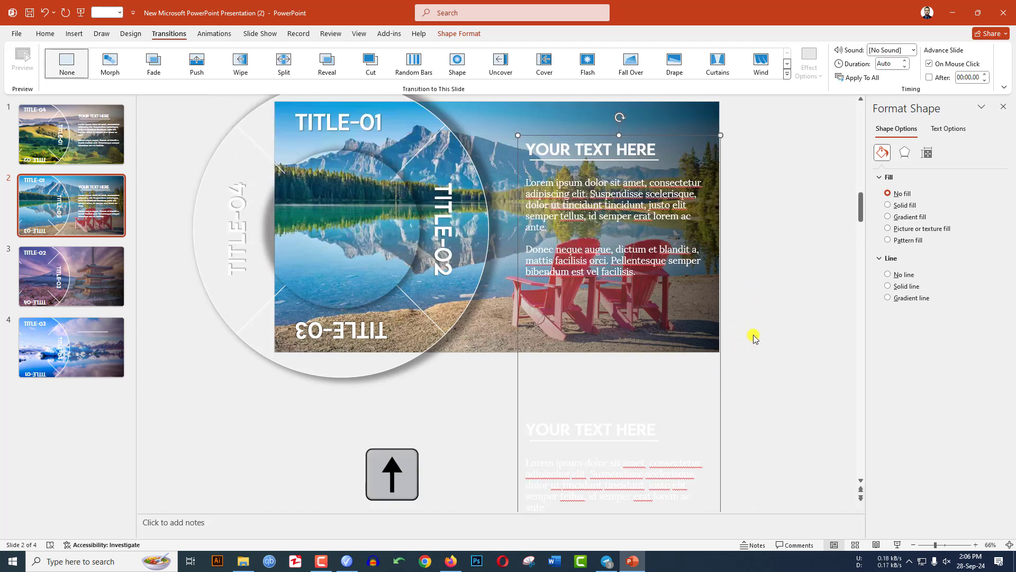
key(Up)
key(Up)
key(Up)
key(Up)
key(Up)
key(Up)
key(Up)
key(Up)
key(Up)
key(Up)
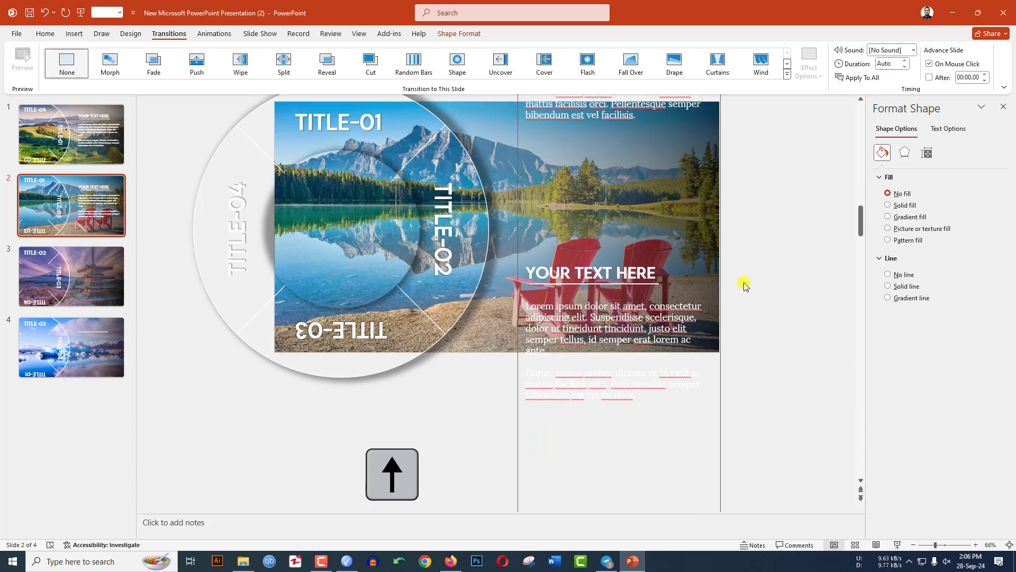
key(Up)
key(Up)
key(Up)
key(Up)
key(Up)
key(Up)
key(Up)
key(Up)
key(Up)
key(Up)
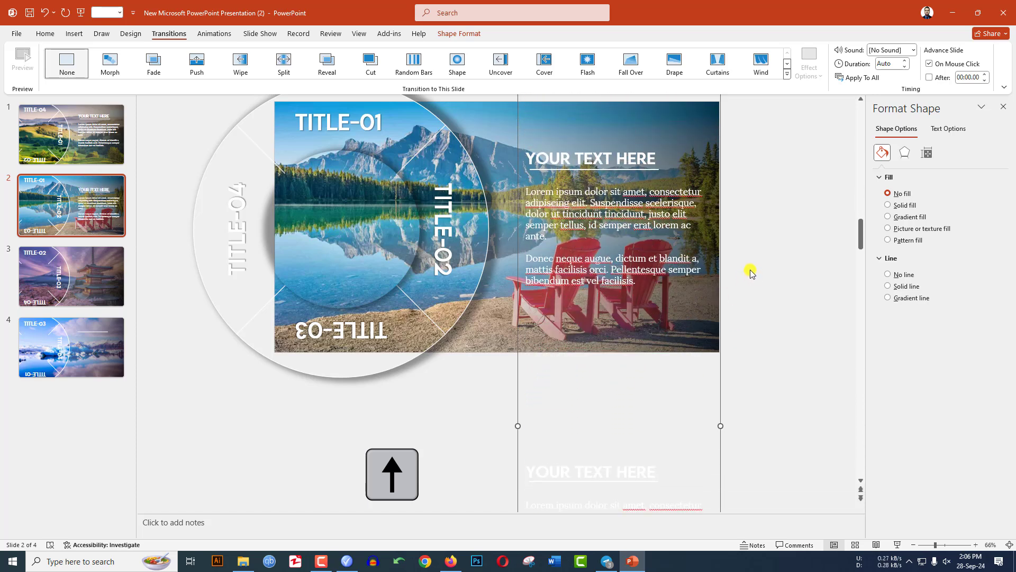
click(81, 280)
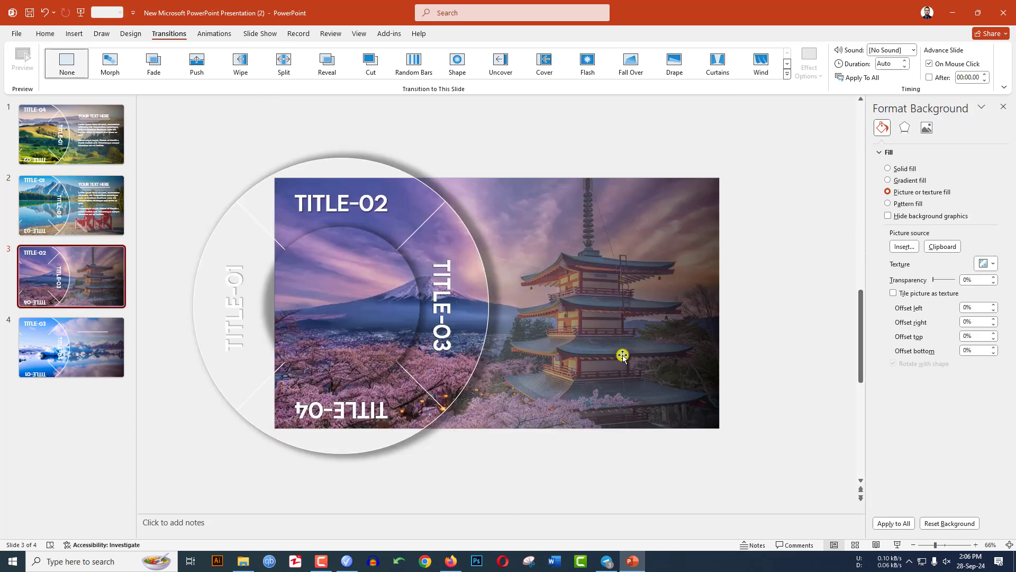
- Paste the text column onto slide 3 and nudge it up until a block lies over the pagoda
key(ctrl+v)
scroll(747, 332, down, 3)
scroll(746, 333, down, 5)
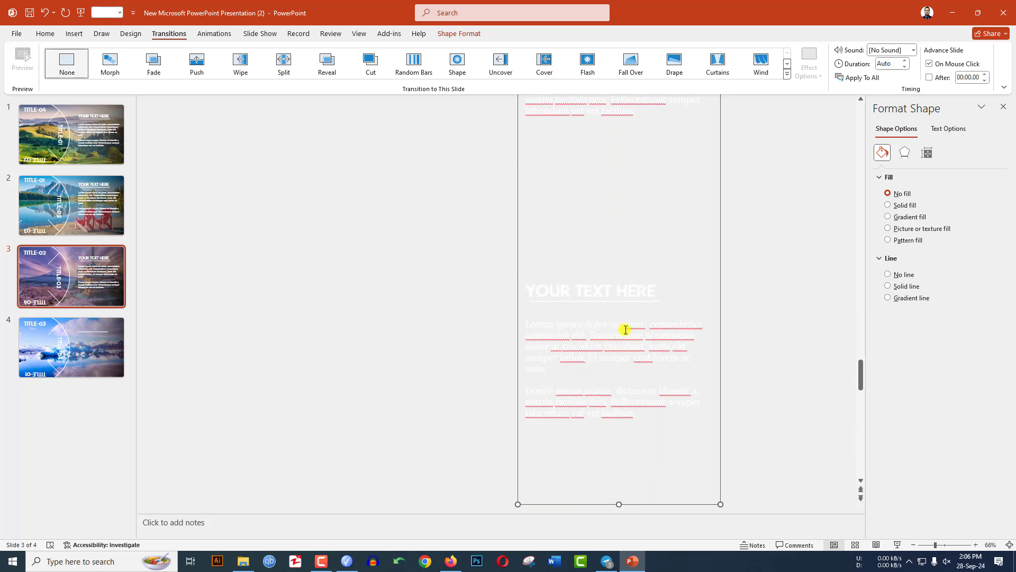
scroll(725, 336, up, 5)
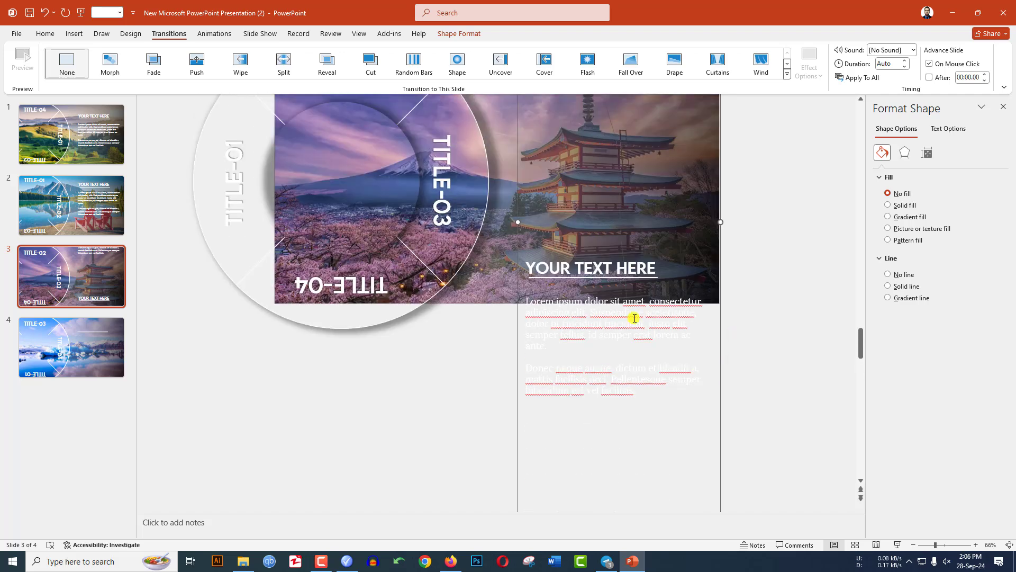
key(Up)
key(Up)
key(Up)
key(Up)
key(Up)
key(Up)
key(Up)
key(Up)
key(Up)
key(Up)
key(Up)
key(Up)
key(Up)
key(Up)
key(Up)
key(Up)
key(Up)
key(Up)
key(Up)
key(Up)
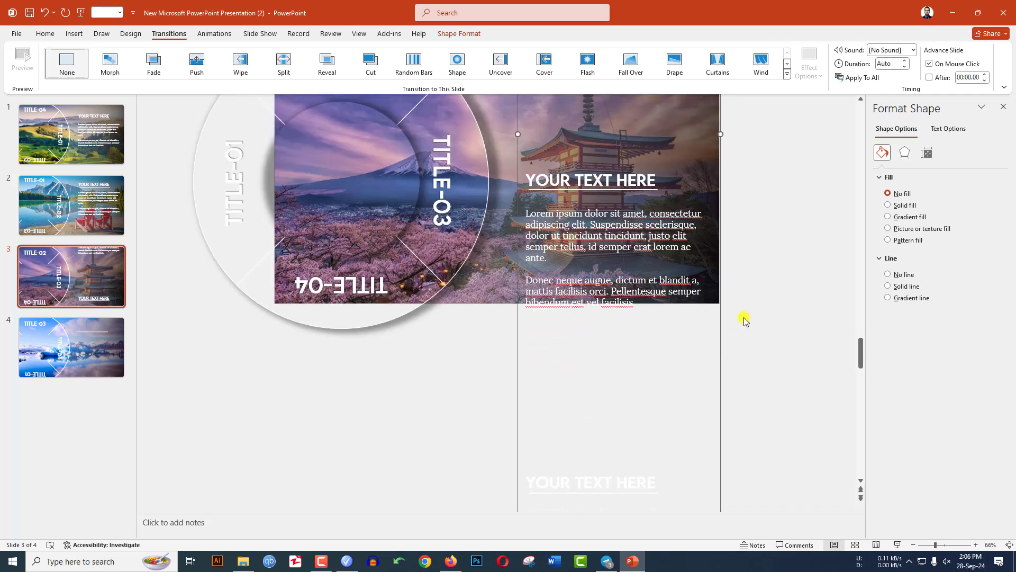
scroll(742, 318, up, 2)
key(Up)
key(Up)
key(Up)
key(Up)
key(Up)
key(Up)
key(Up)
key(Up)
key(Up)
key(Up)
key(Up)
key(Up)
key(Up)
key(Up)
key(Up)
key(Up)
key(Up)
key(Up)
key(Up)
key(Up)
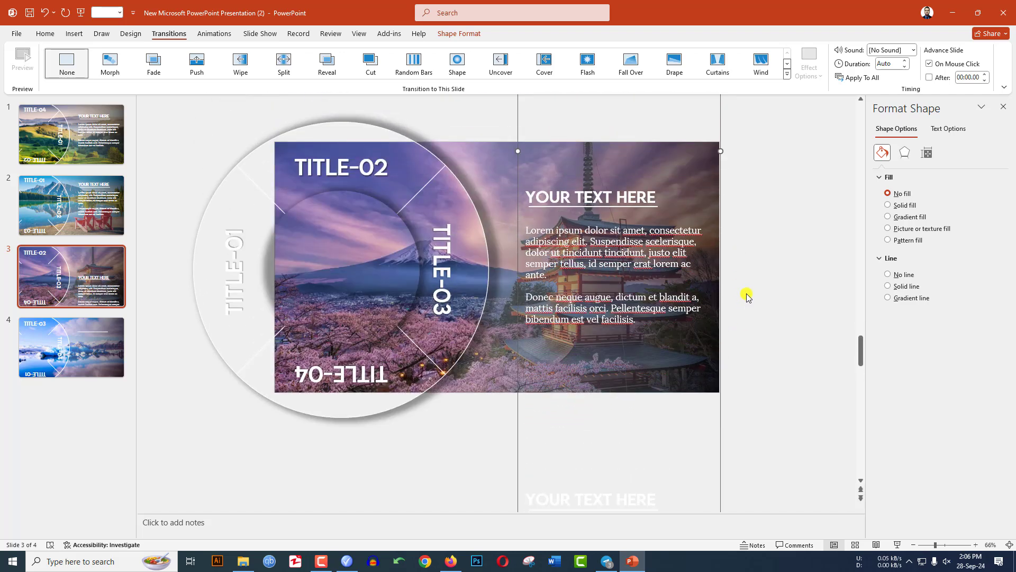
key(Up)
key(Up)
key(Up)
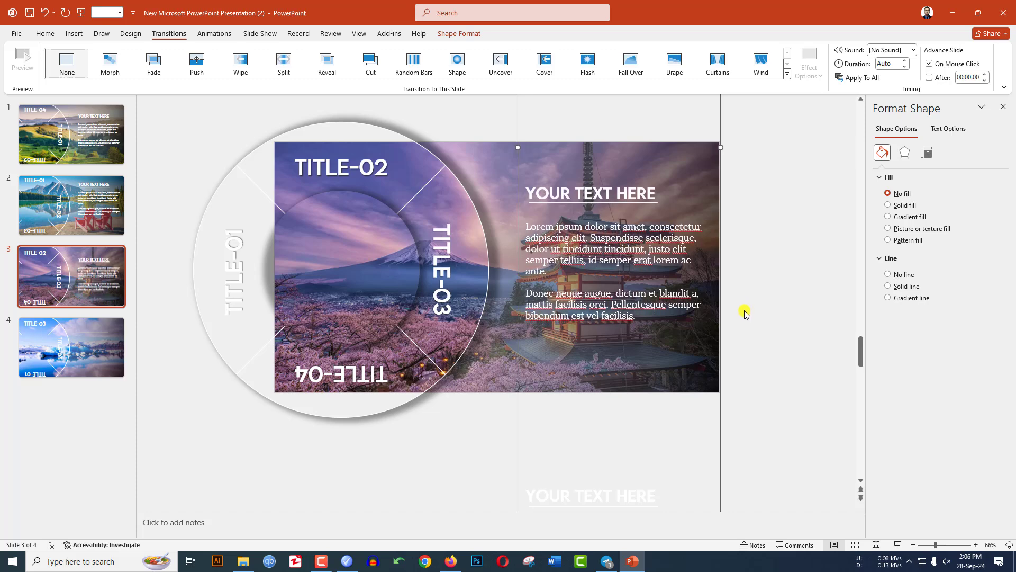
scroll(551, 432, down, 3)
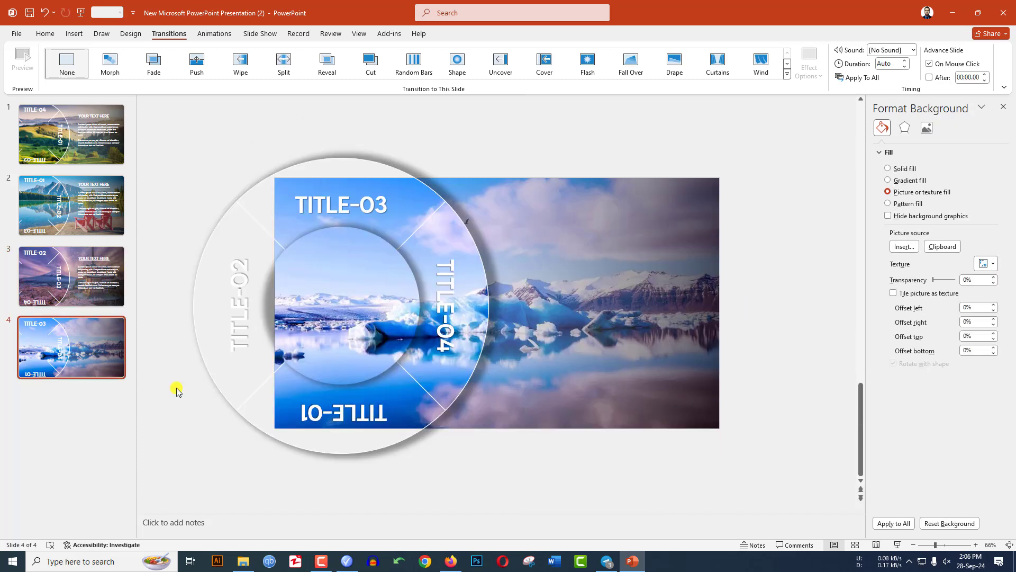
- Paste the text column onto slide 4 and position a block beside the lens over the glacier
key(ctrl+v)
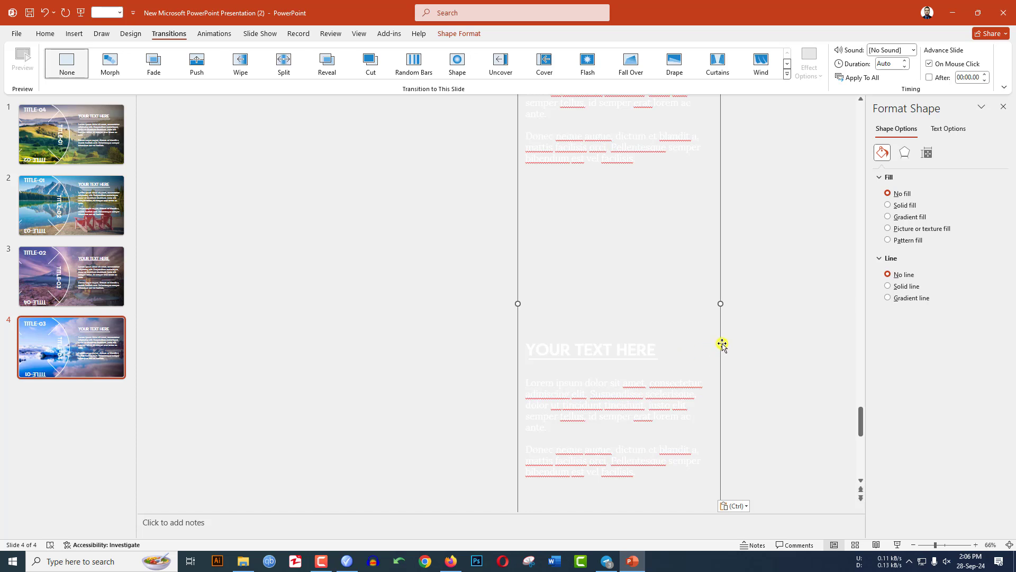
scroll(723, 344, down, 4)
scroll(727, 345, down, 9)
scroll(759, 360, up, 7)
key(Up)
key(Up)
key(Up)
key(Up)
key(Up)
key(Up)
key(Up)
key(Up)
key(Up)
key(Up)
key(Up)
key(Up)
key(Up)
key(Up)
key(Up)
key(Up)
key(Up)
key(Up)
key(Up)
key(Up)
key(Up)
key(Up)
key(Up)
key(Up)
key(Up)
key(Up)
key(Up)
key(Up)
key(Up)
key(Up)
key(Up)
key(Up)
key(Up)
key(Up)
key(Up)
key(Up)
key(Up)
key(Up)
key(Up)
key(Up)
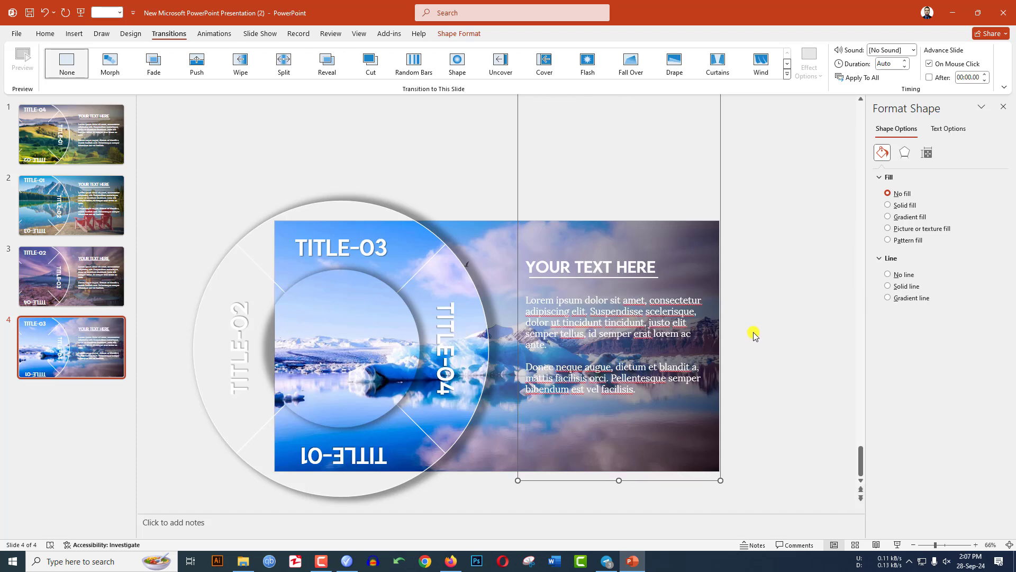
key(Down)
key(Down)
key(Down)
key(Down)
click(770, 303)
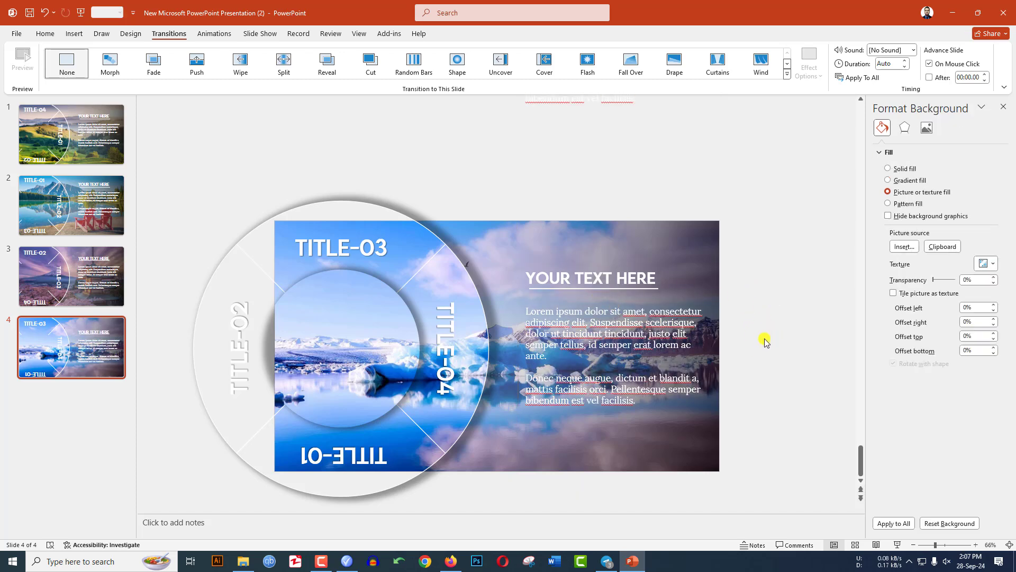
- Apply the Morph transition to slides 1–4, then start the slide show from the beginning
click(105, 148)
shift+click(101, 207)
shift+click(98, 276)
shift+click(94, 324)
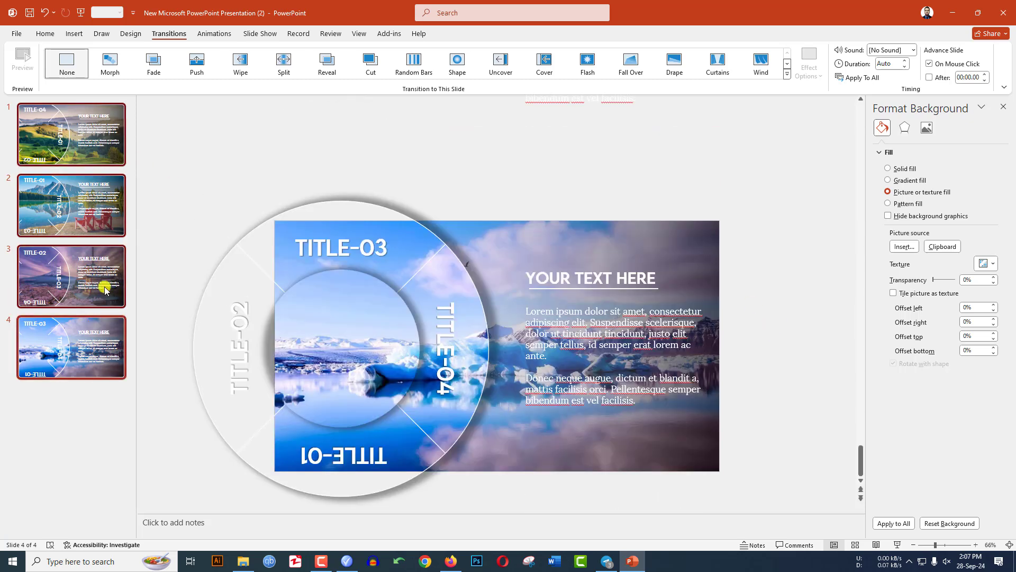
click(129, 59)
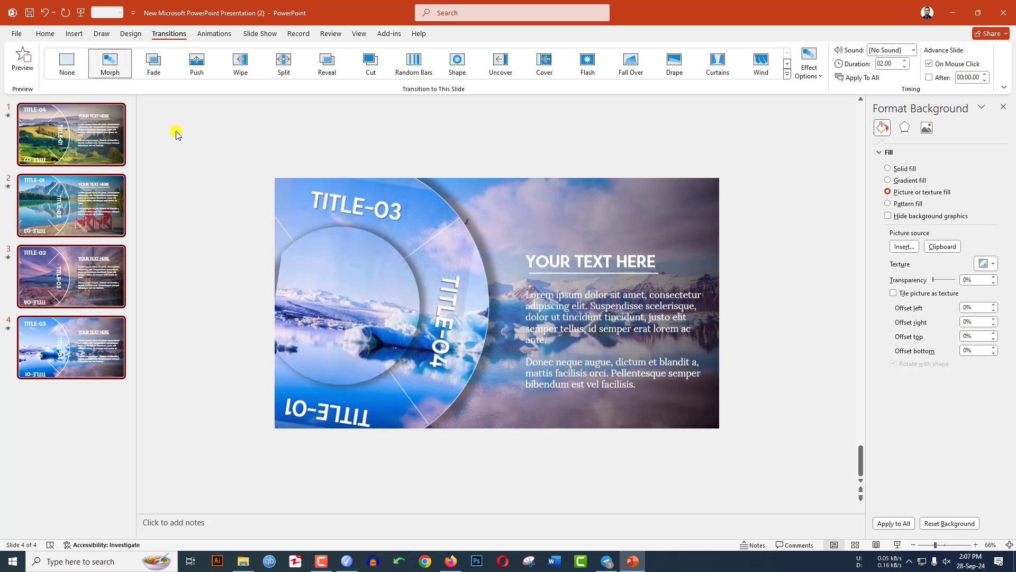
click(99, 137)
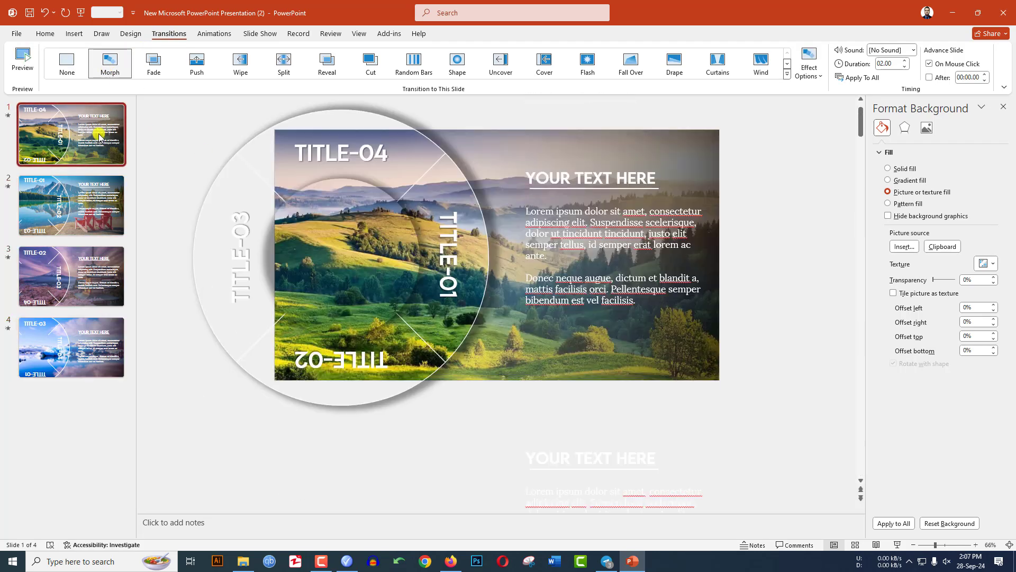
click(80, 13)
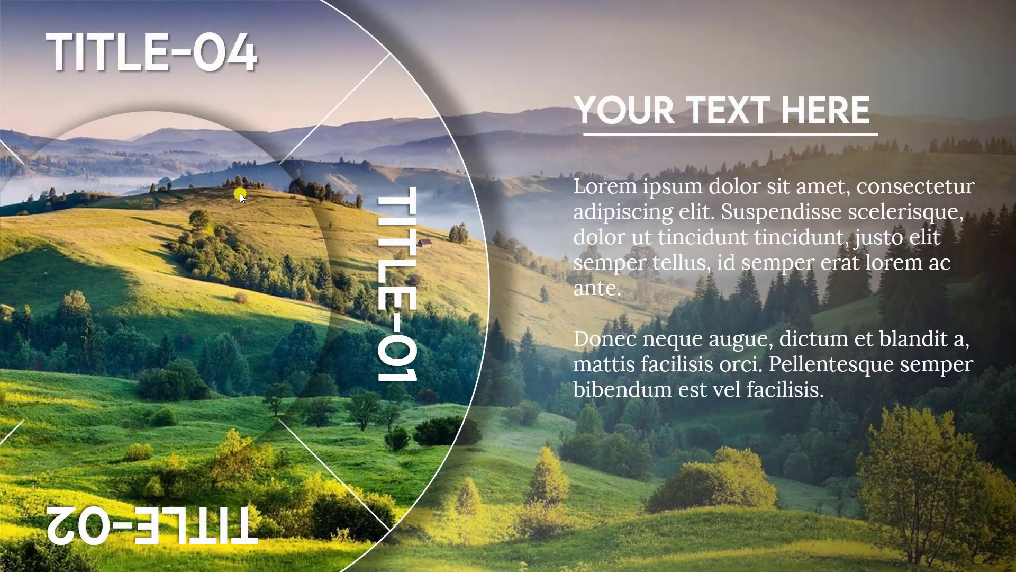
- Step through the lake, pagoda and ice lagoon slides and back, watching the Morph transitions
click(239, 193)
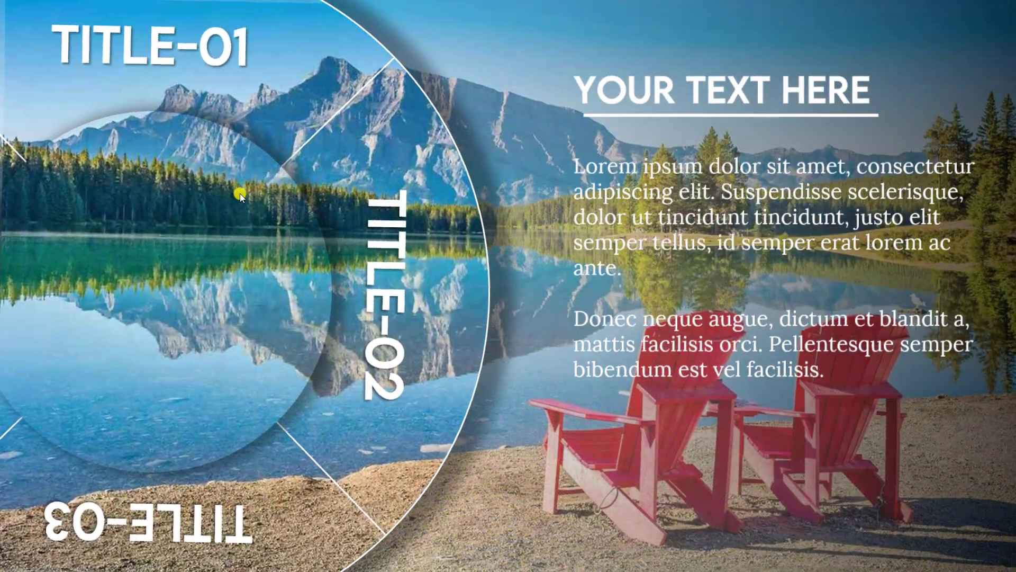
click(240, 193)
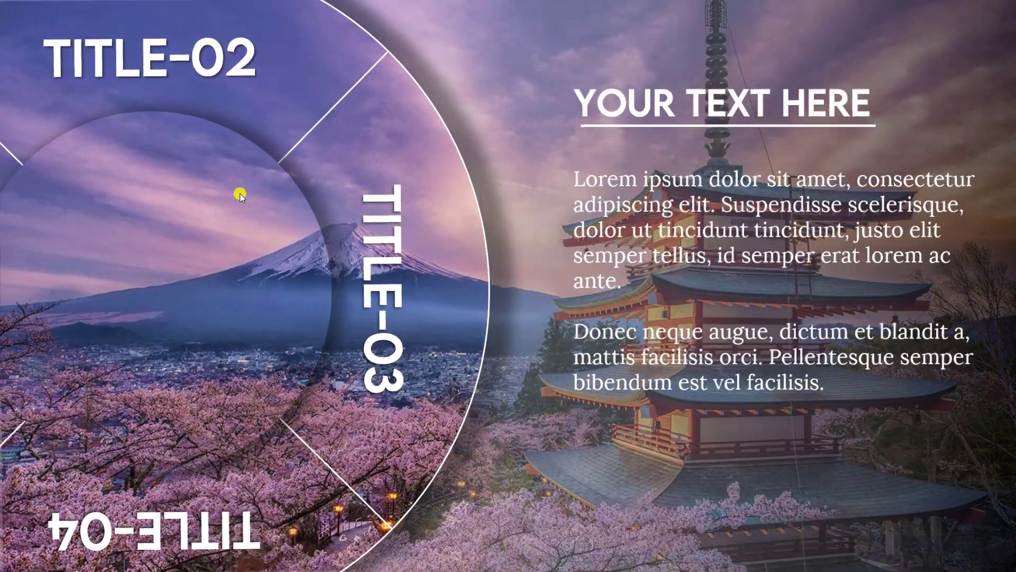
click(240, 192)
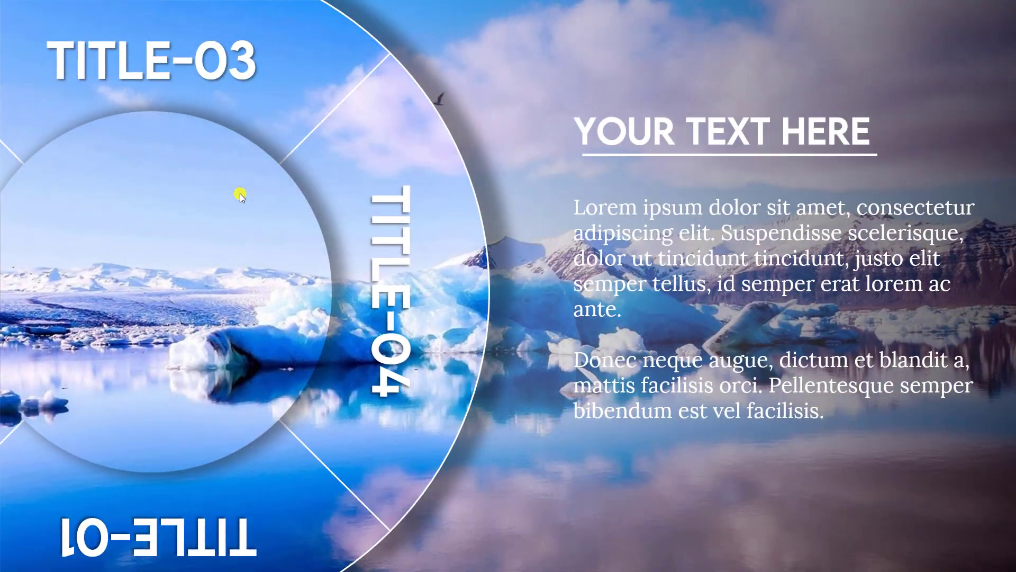
click(240, 193)
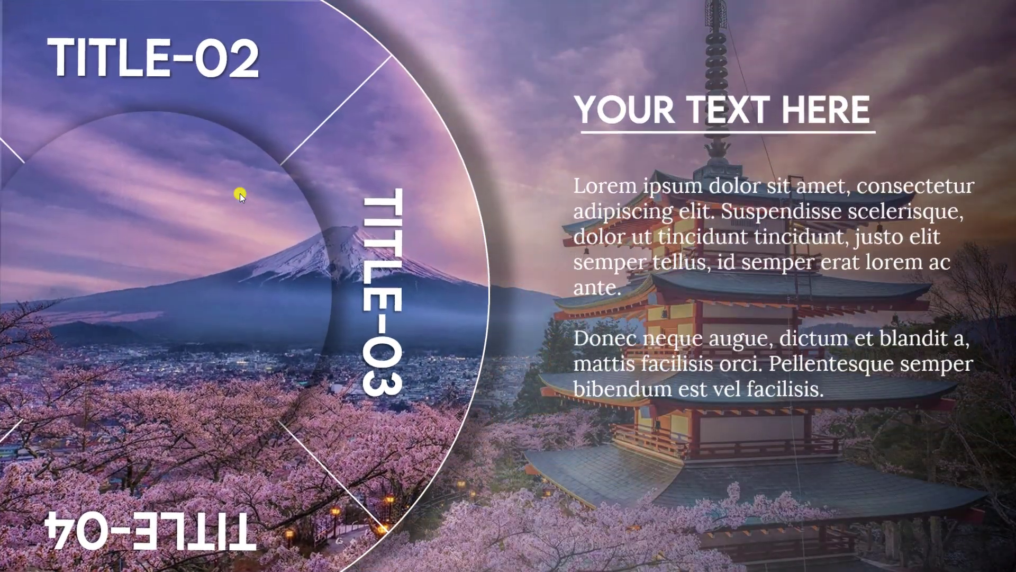
click(240, 192)
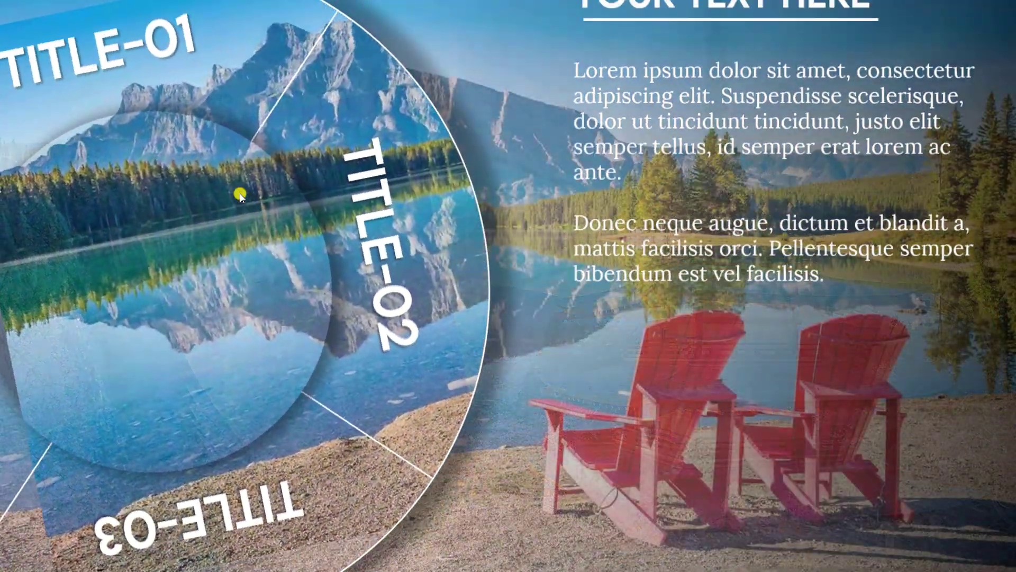